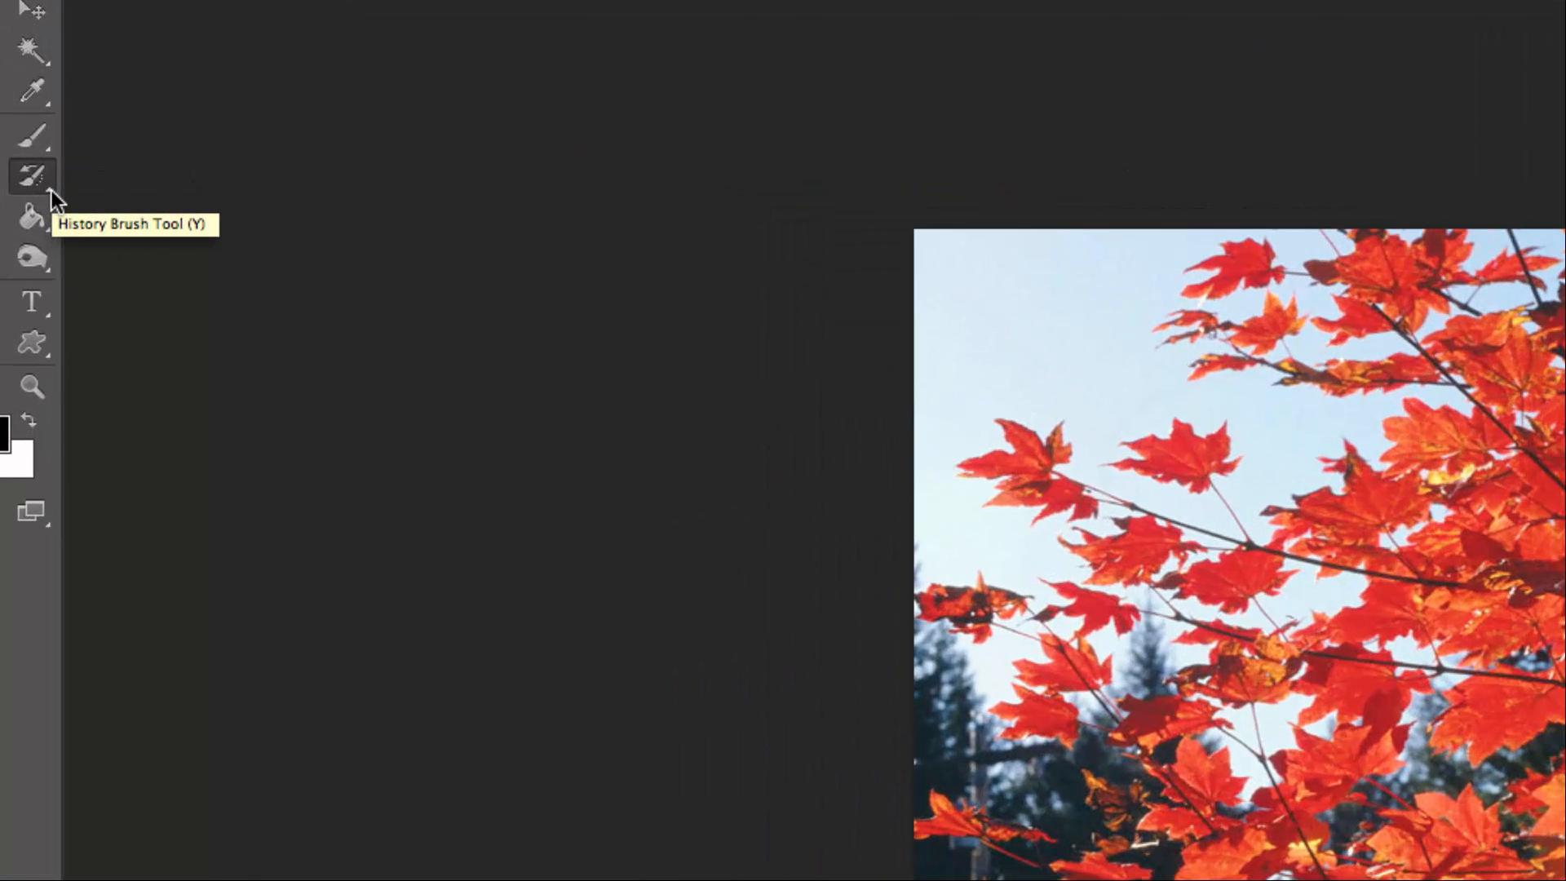
# Choose the History Brush tool, followed by the Art History Brush tool from the same tool group.
pyautogui.click(36, 181)
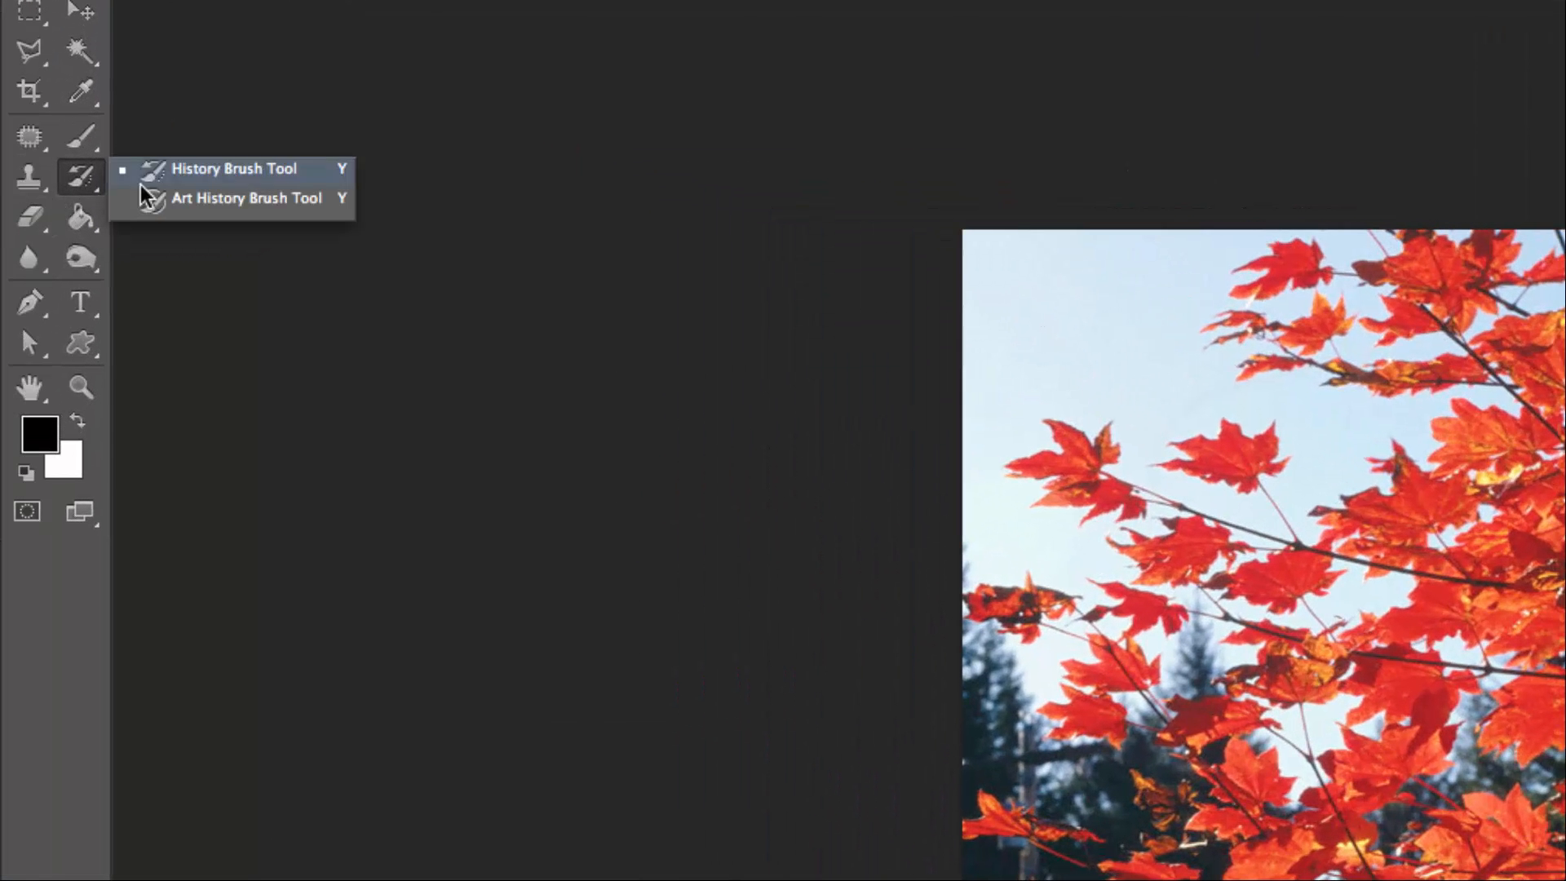
pyautogui.click(231, 166)
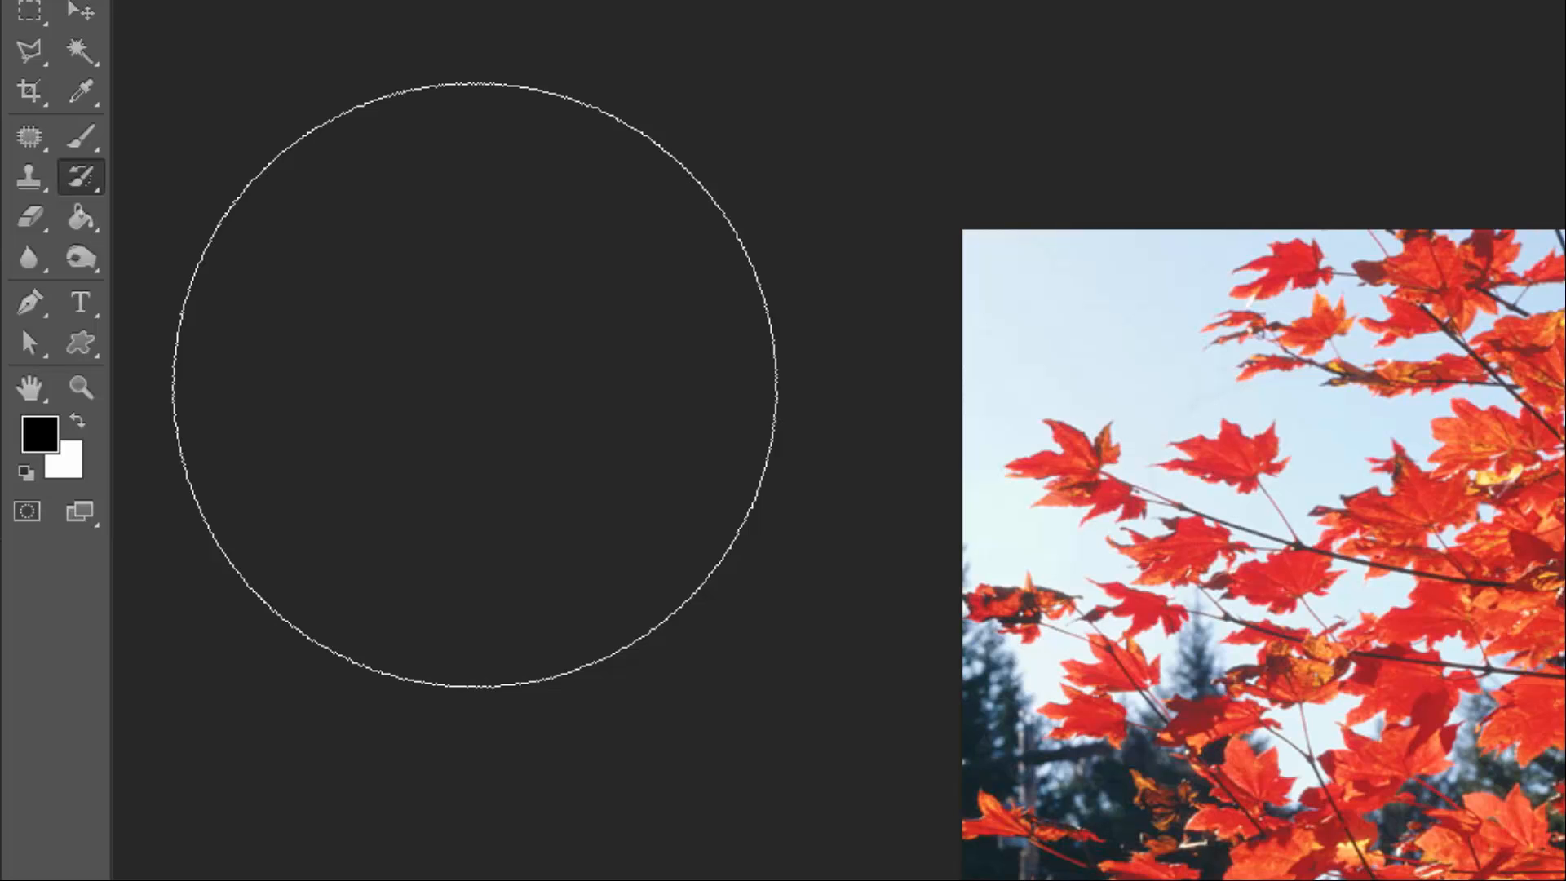
pyautogui.click(87, 183)
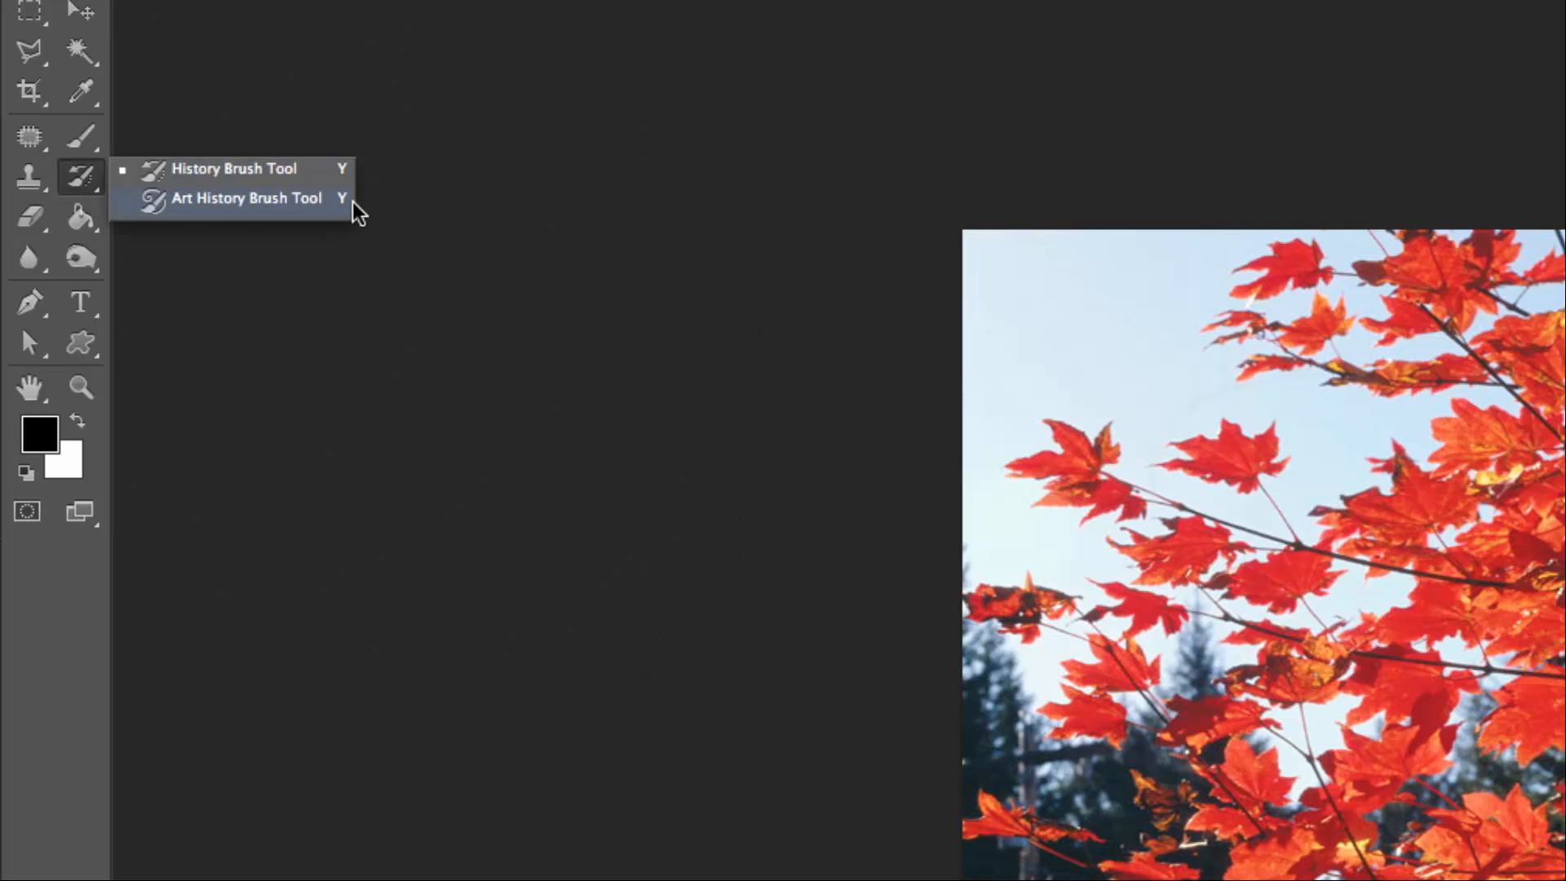
pyautogui.click(233, 199)
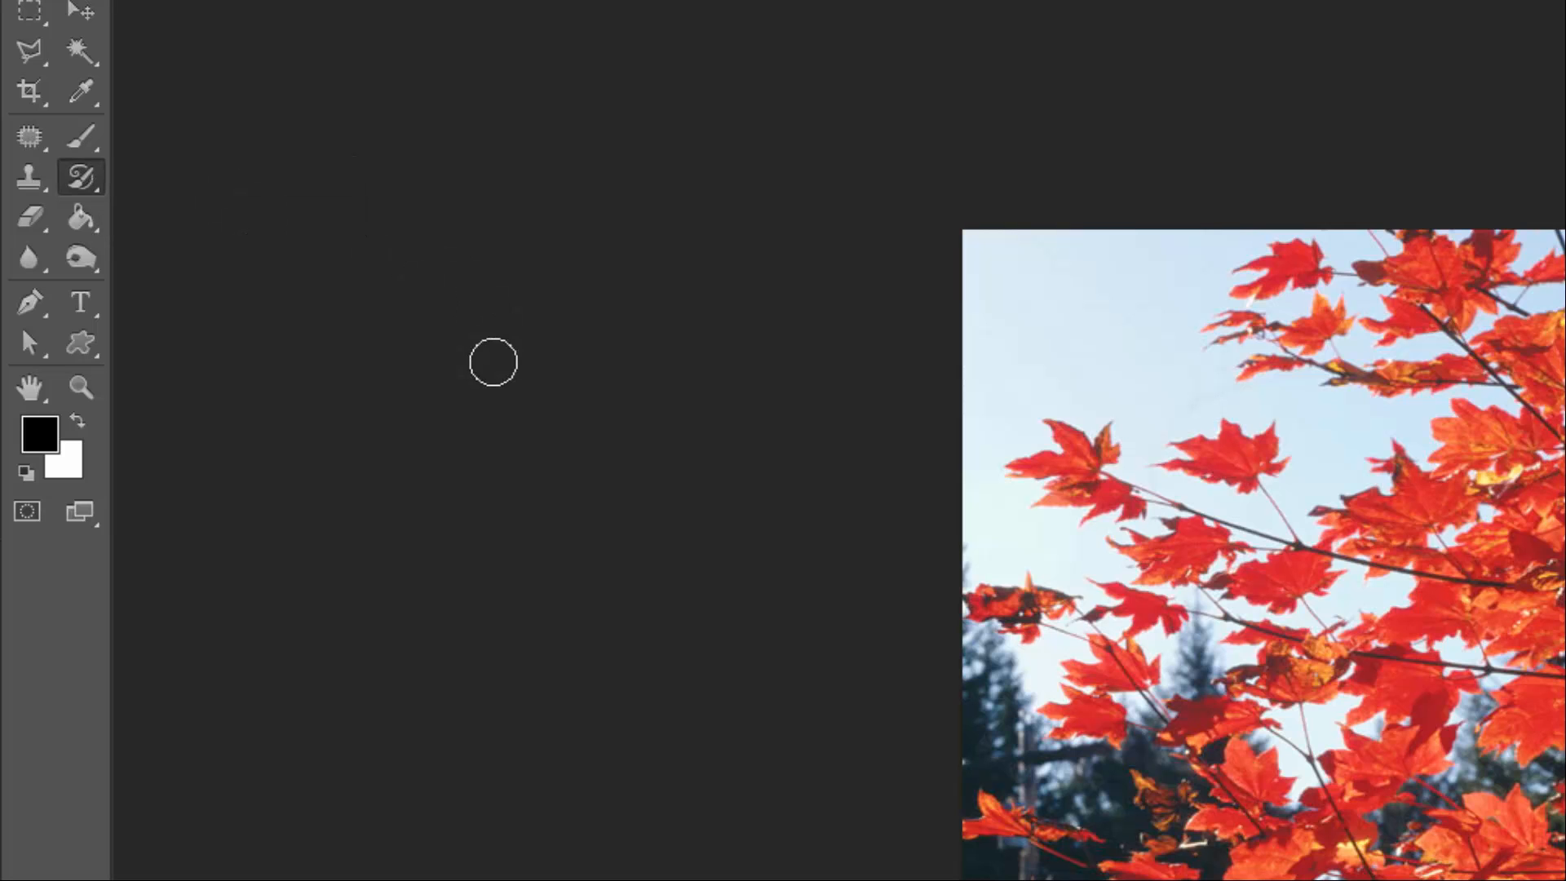
# Cycle repeatedly between the Art History Brush and History Brush tools, ending on the History Brush.
pyautogui.hotkey('shift', 'y')
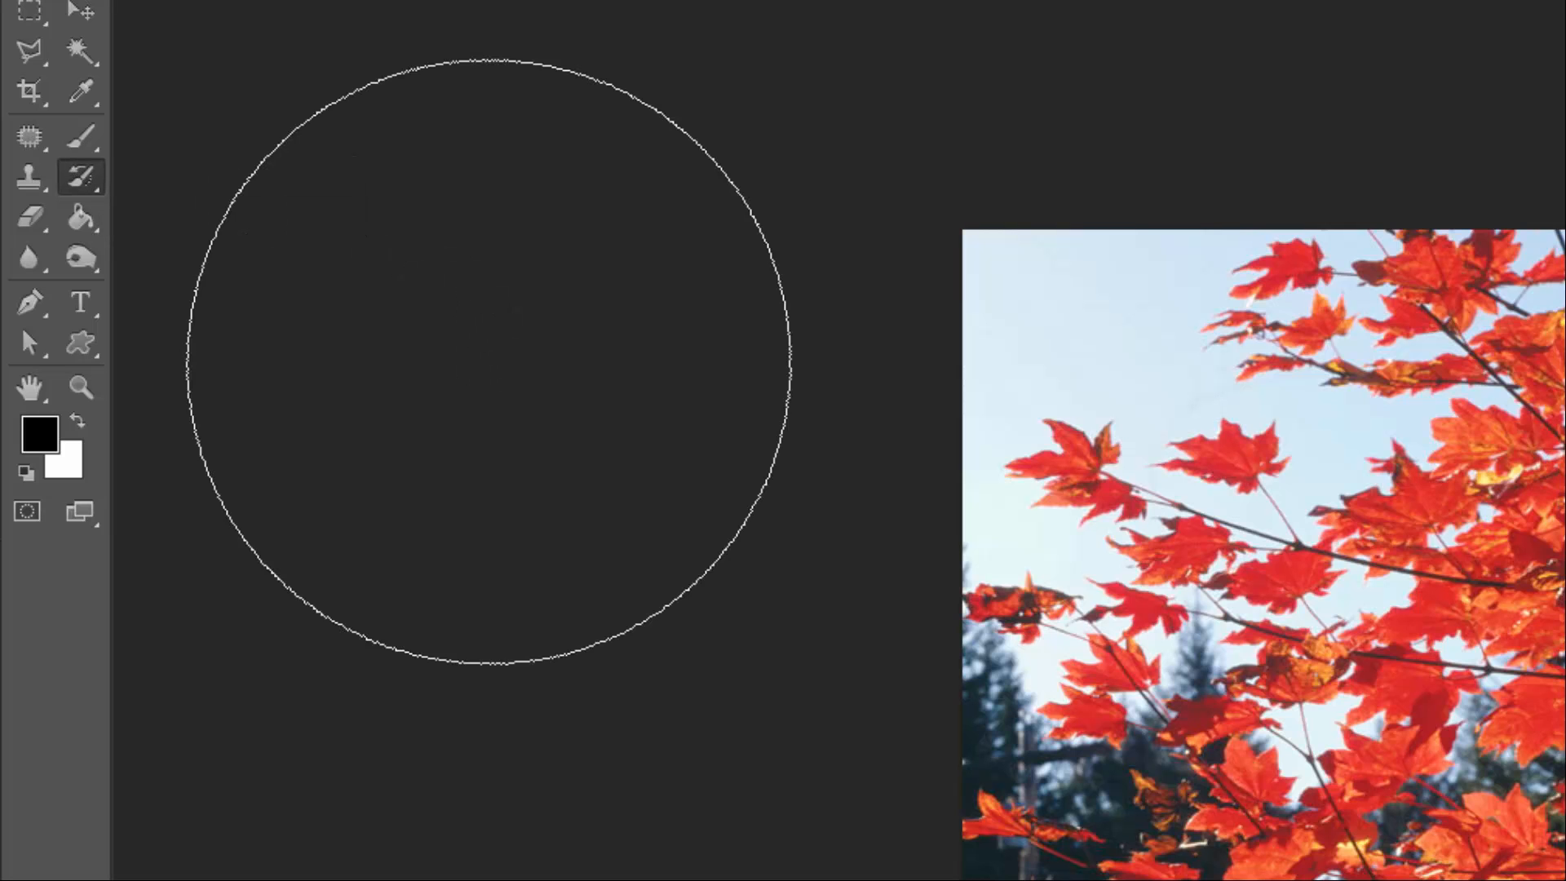
pyautogui.hotkey('shift', 'y')
pyautogui.hotkey('shift', 'y')
pyautogui.hotkey('shift', 'y')
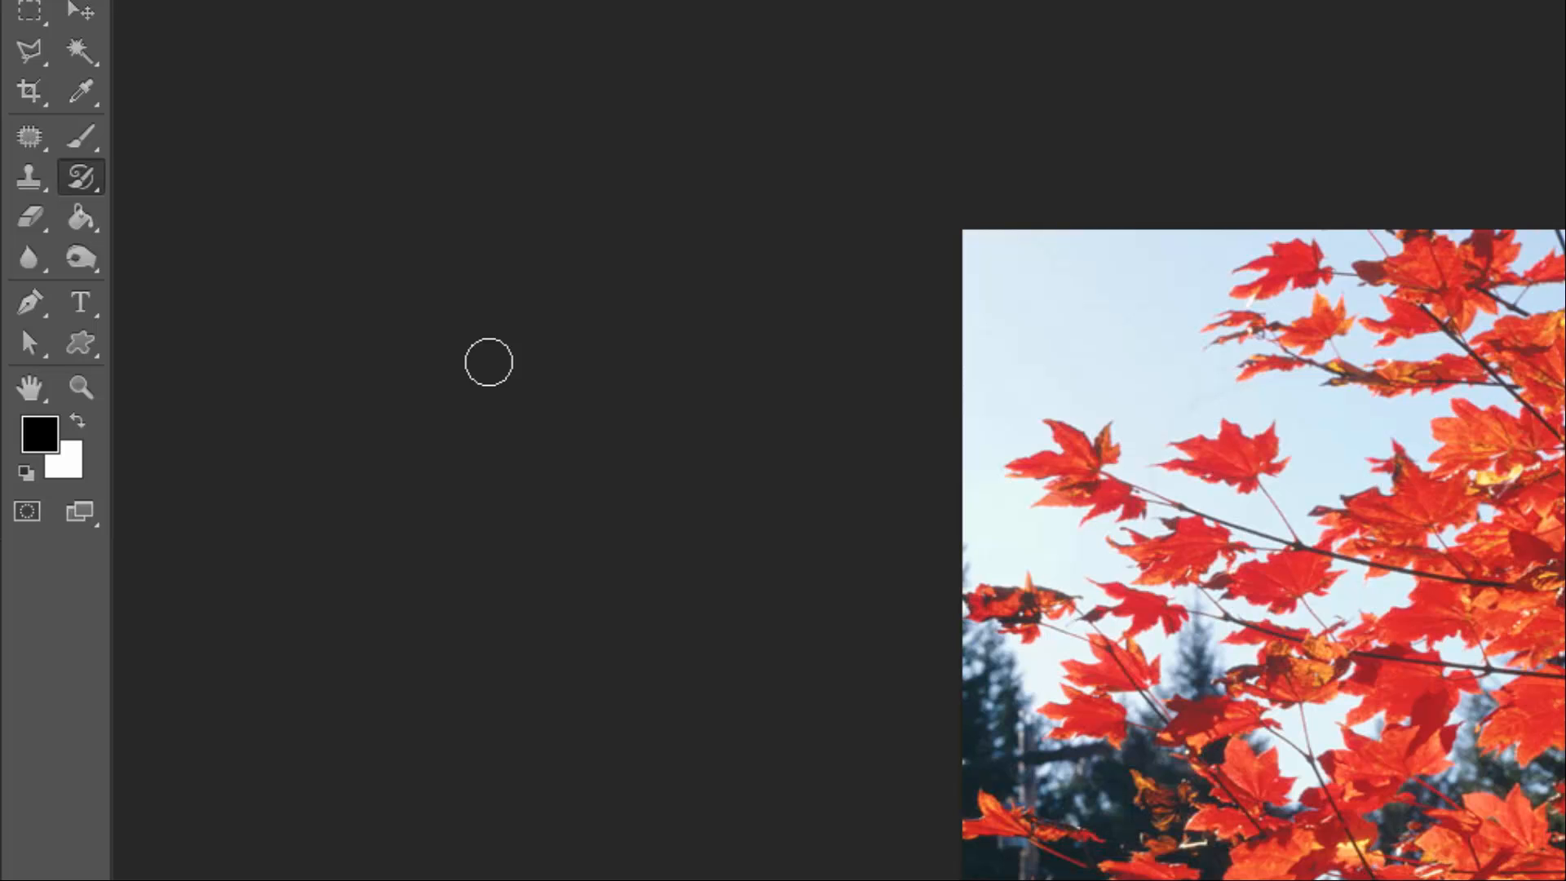
pyautogui.hotkey('shift', 'y')
pyautogui.hotkey('shift', 'y')
pyautogui.hotkey('shift', 'y')
pyautogui.hotkey('shift', 'y')
pyautogui.hotkey('shift', 'y')
pyautogui.hotkey('shift', 'y')
pyautogui.hotkey('shift', 'y')
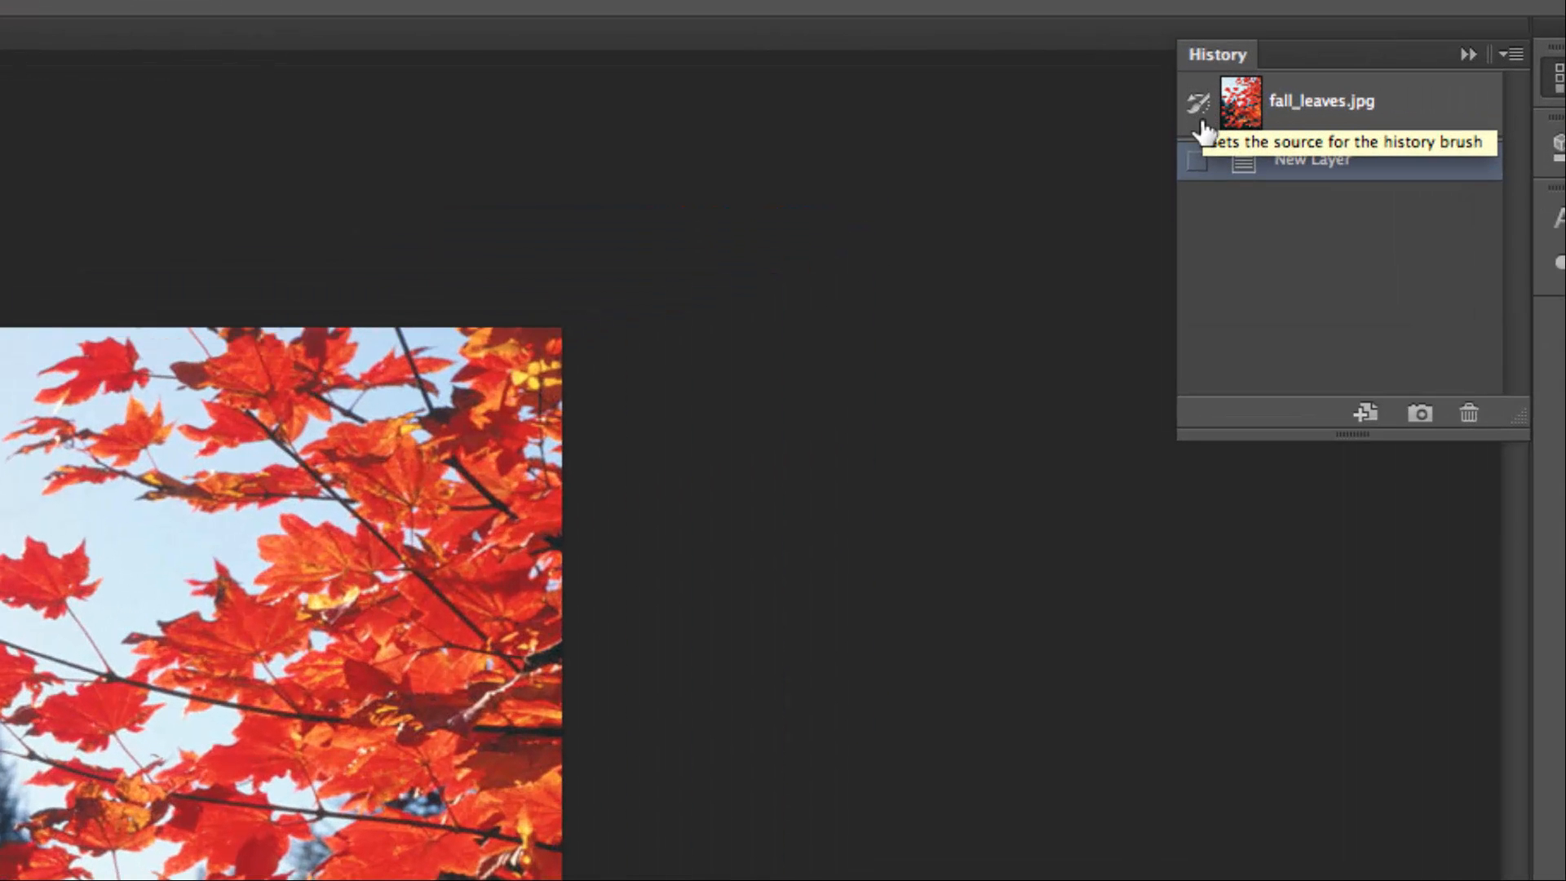
# Set the fall_leaves.jpg snapshot as the history brush source and activate the Art History Brush.
pyautogui.click(1200, 107)
pyautogui.click(1199, 108)
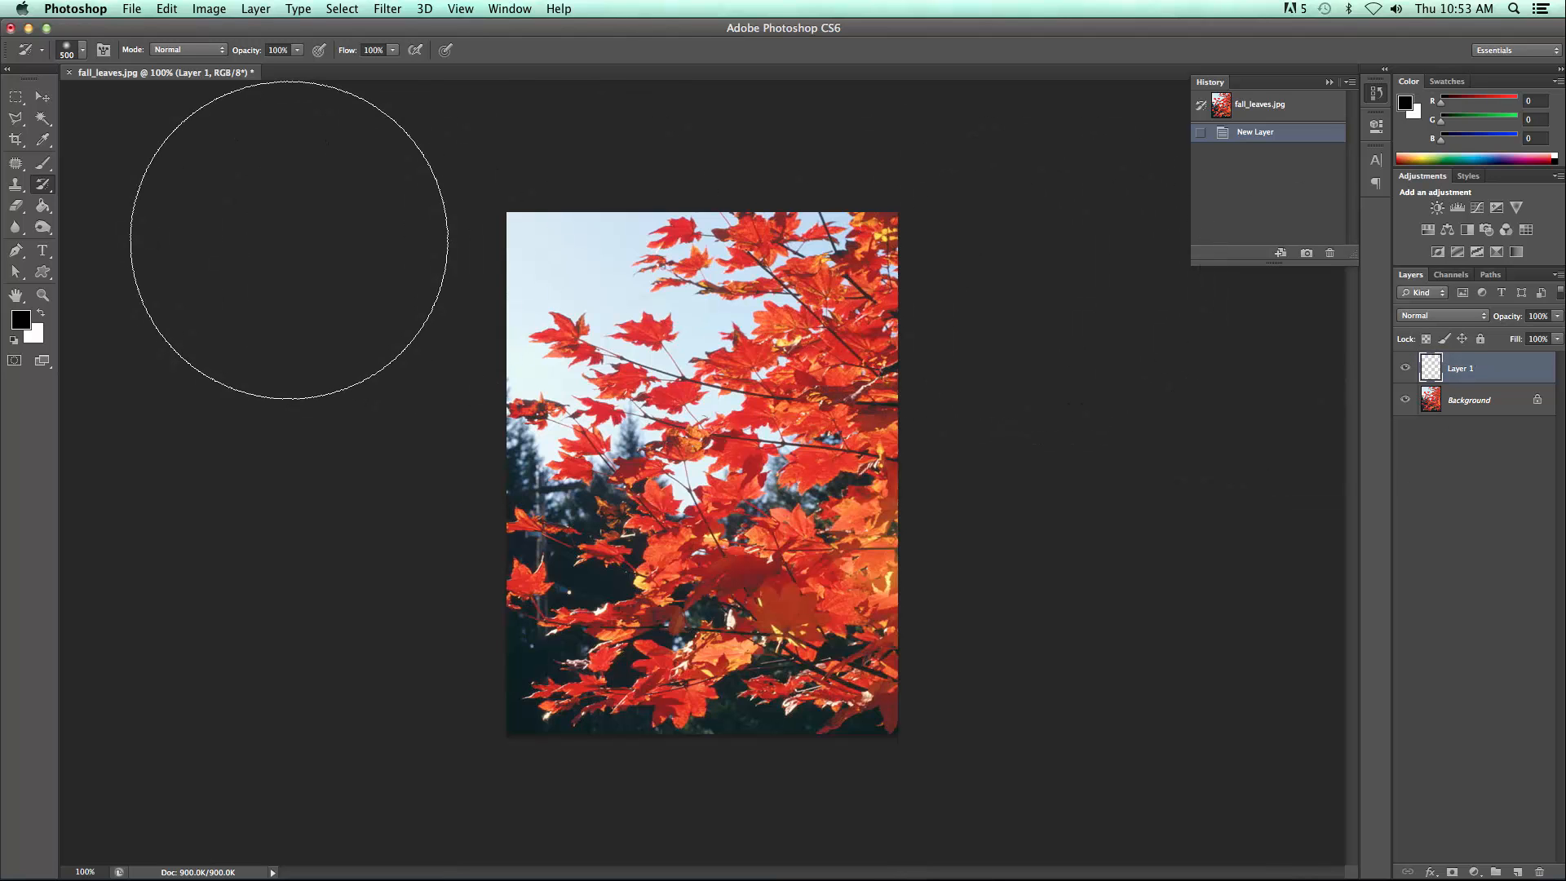
pyautogui.hotkey('shift', 'y')
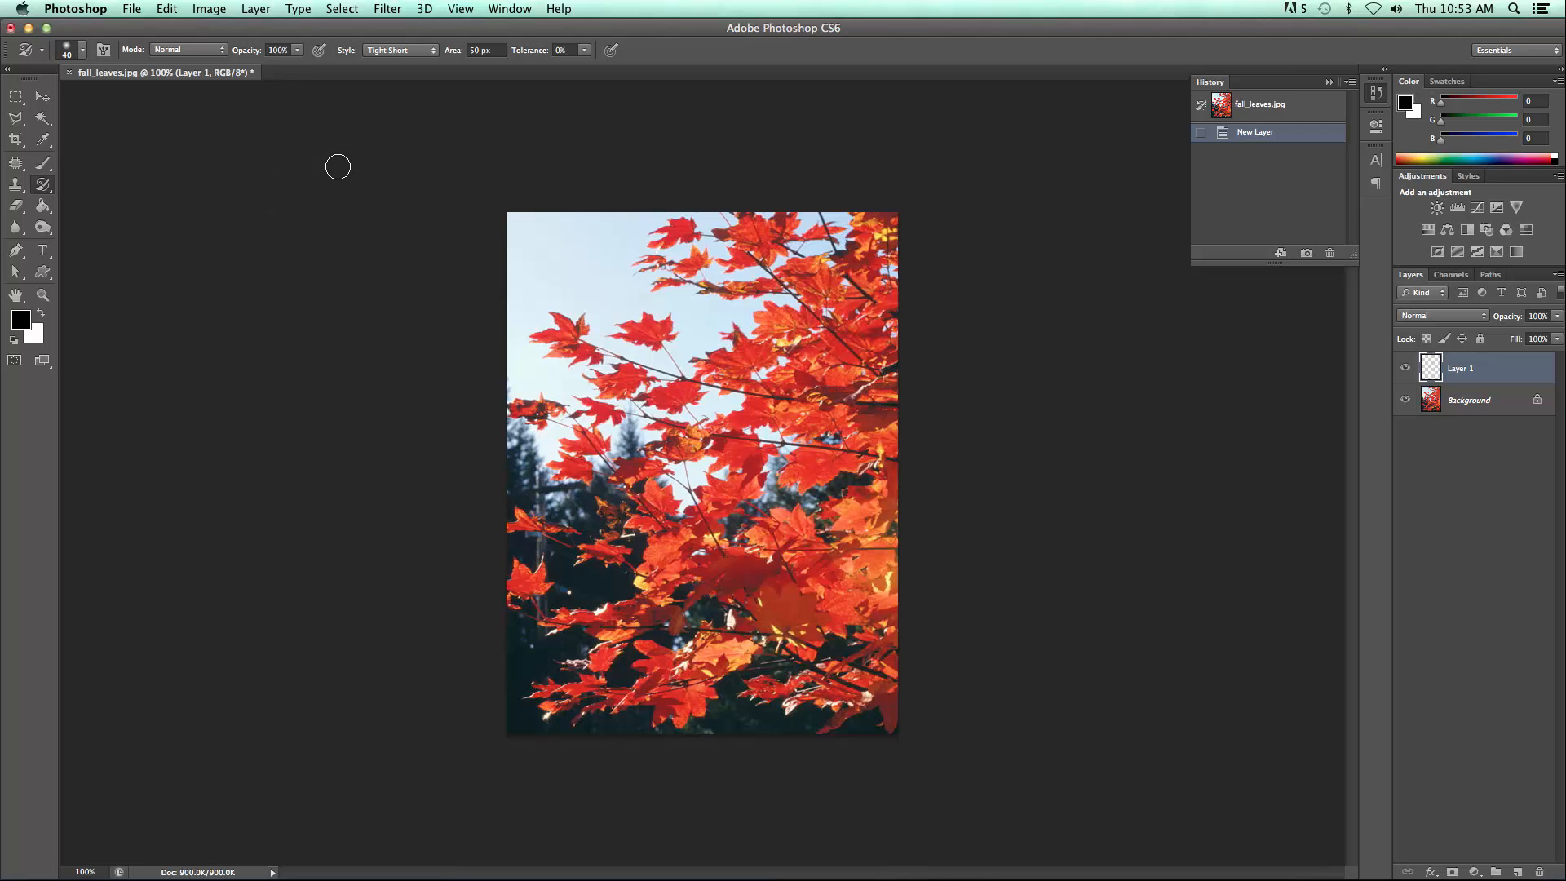
pyautogui.click(222, 51)
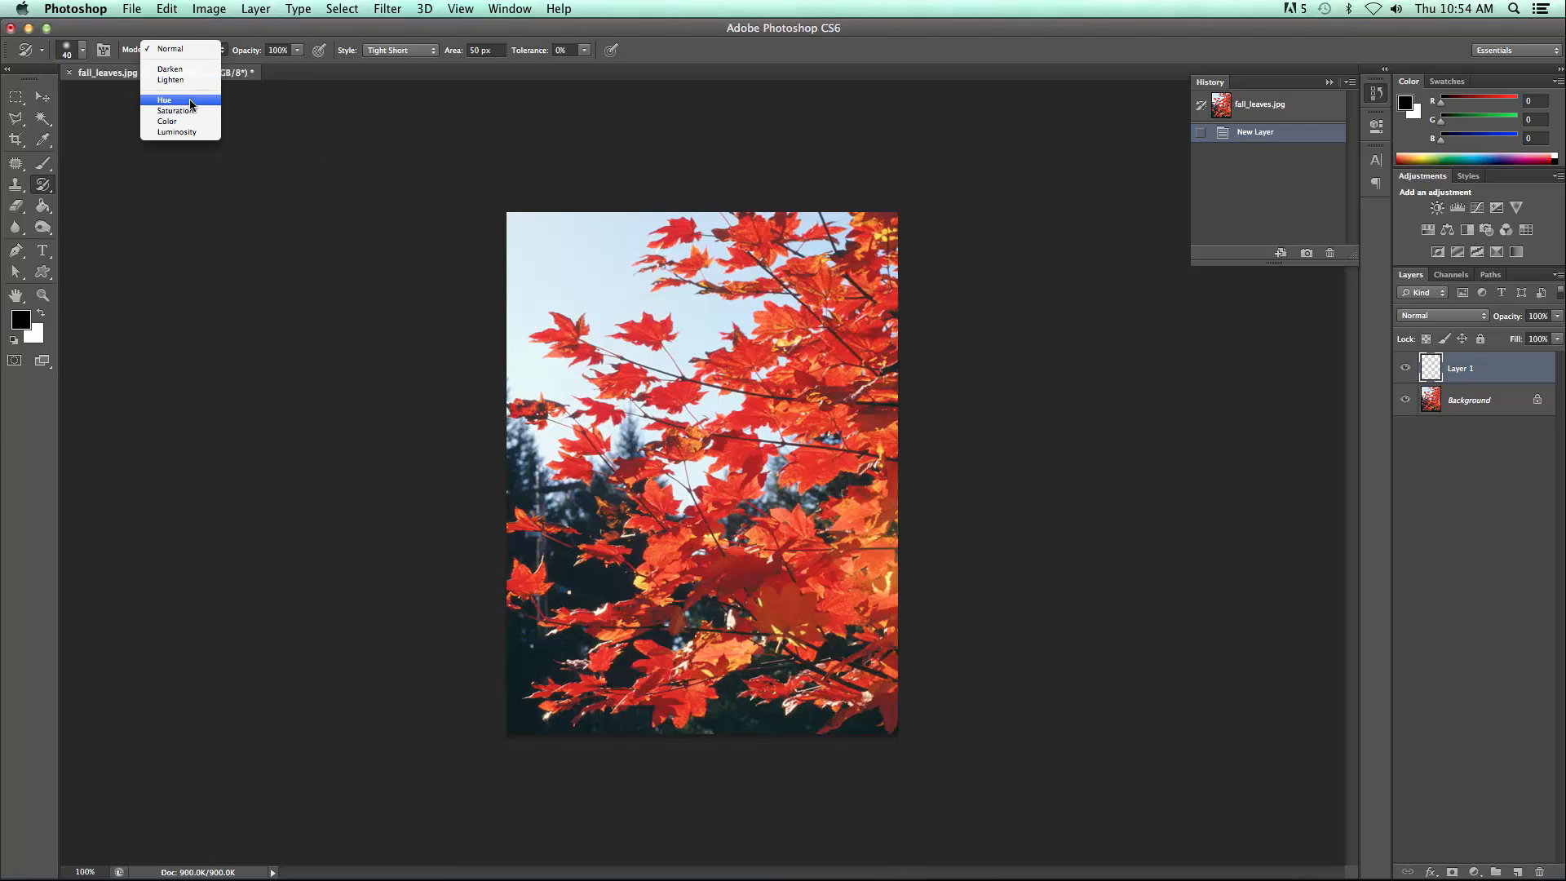
pyautogui.click(181, 50)
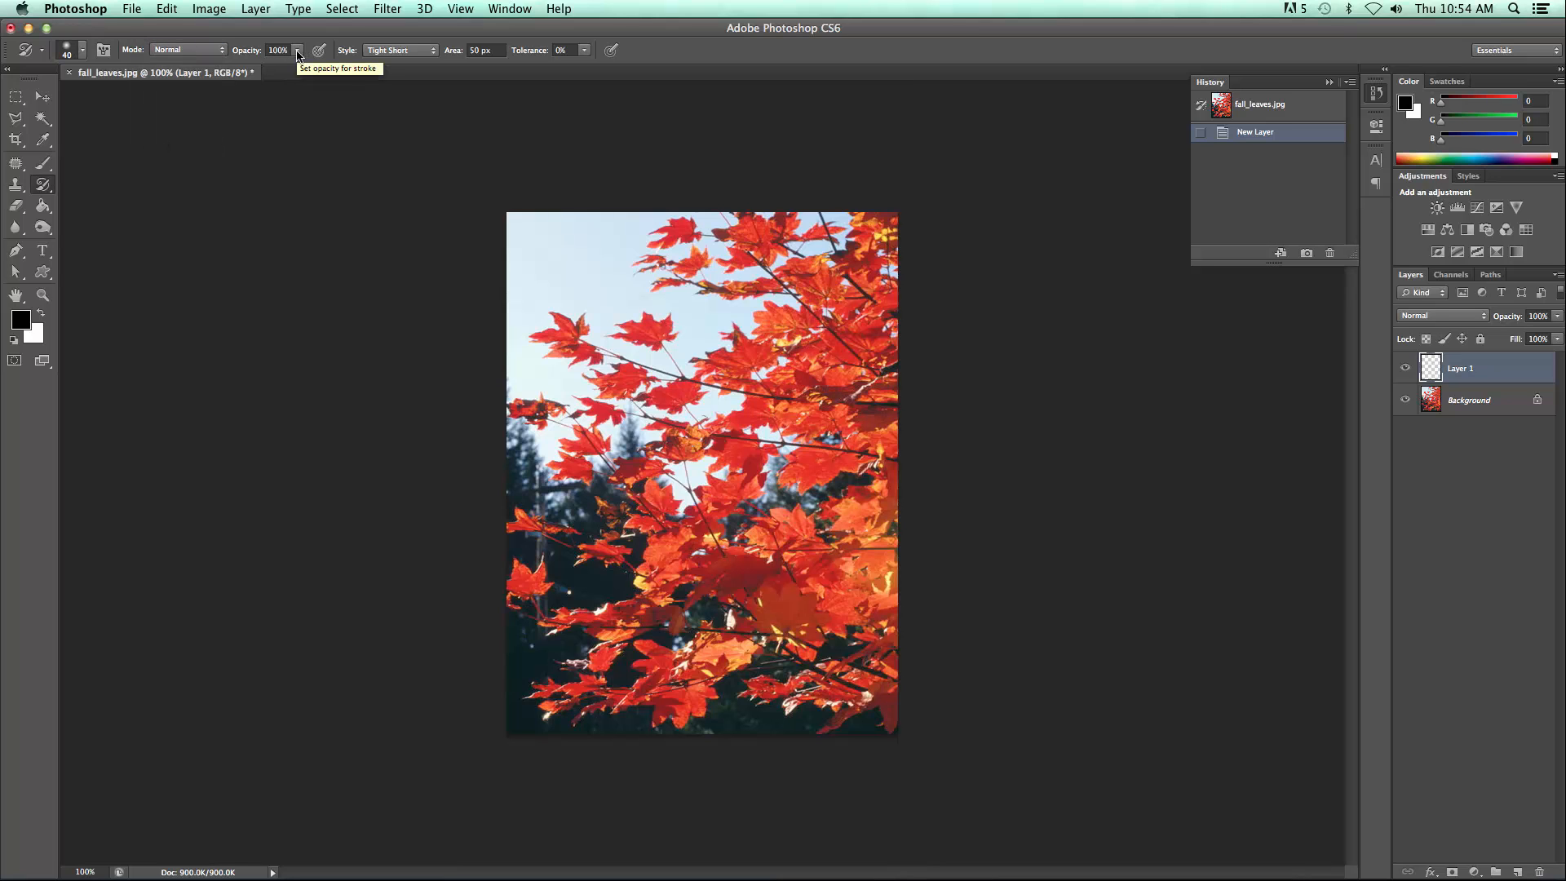
pyautogui.click(432, 54)
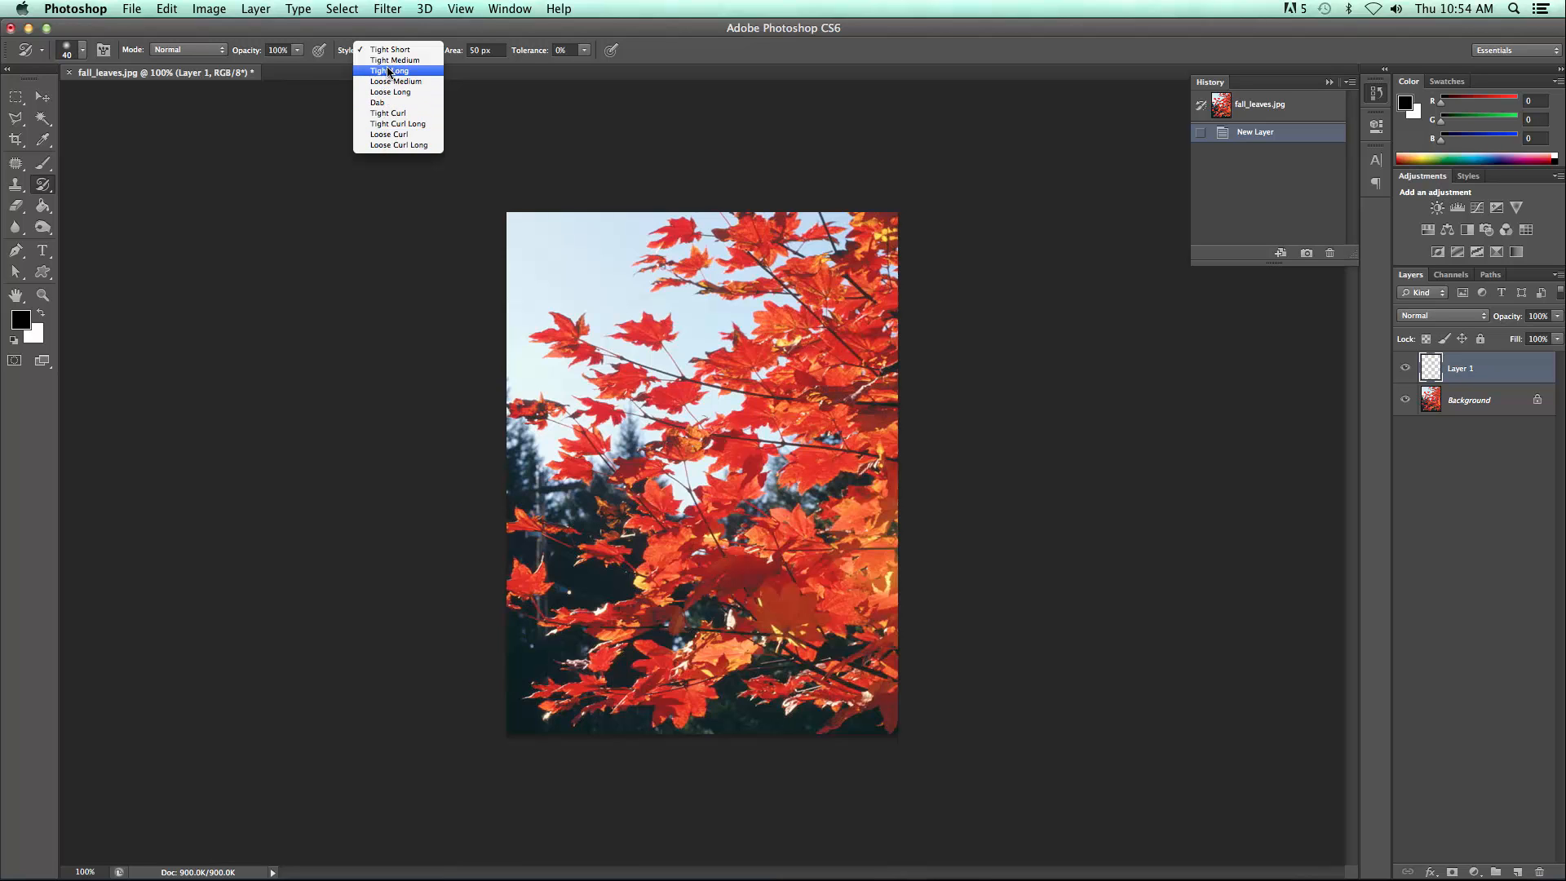
pyautogui.click(456, 67)
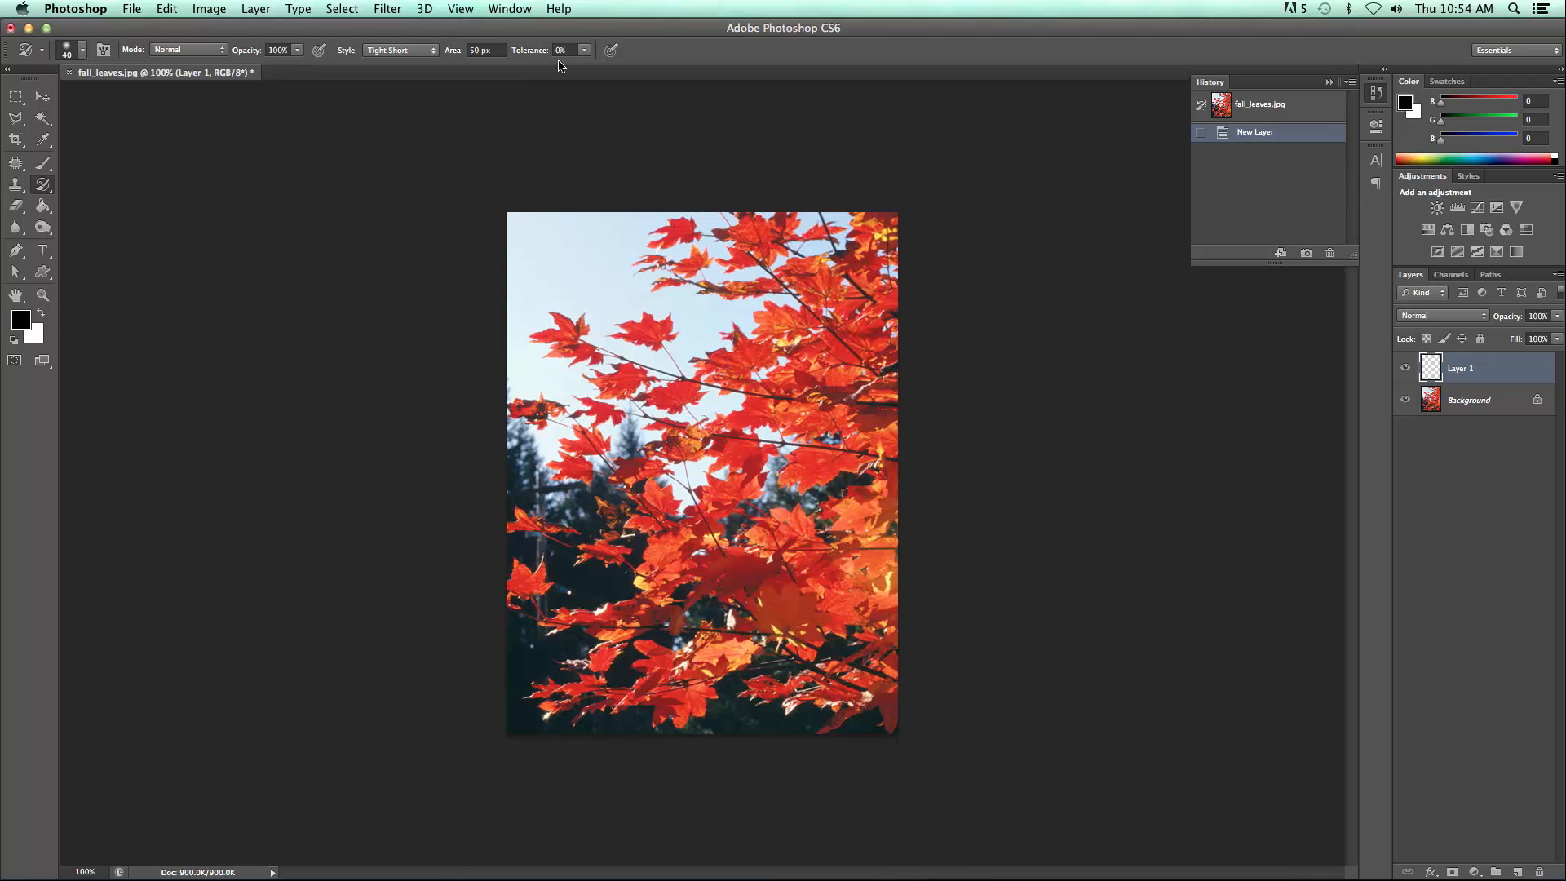
# Paint Tight Short Art History strokes along the photo's edges and Loose Medium strokes down its centre on Layer 1.
pyautogui.moveTo(828, 240)
pyautogui.mouseDown()
pyautogui.moveTo(848, 294)
pyautogui.moveTo(832, 588)
pyautogui.moveTo(816, 624)
pyautogui.moveTo(856, 685)
pyautogui.moveTo(775, 710)
pyautogui.moveTo(534, 703)
pyautogui.mouseUp()
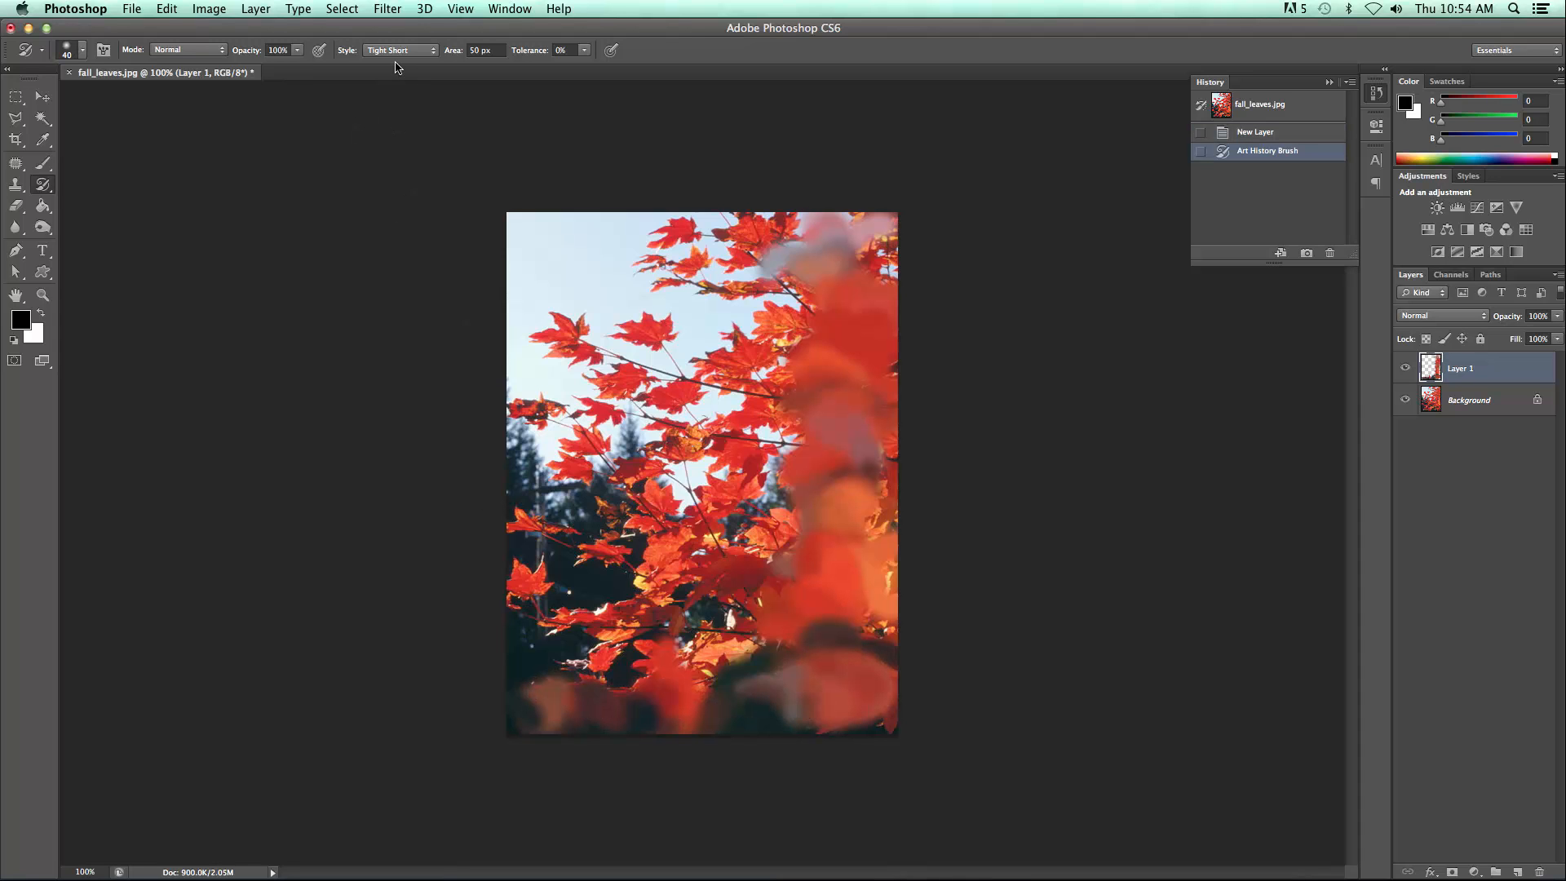
pyautogui.moveTo(879, 204)
pyautogui.mouseDown()
pyautogui.moveTo(897, 570)
pyautogui.moveTo(858, 672)
pyautogui.moveTo(710, 696)
pyautogui.moveTo(594, 693)
pyautogui.moveTo(504, 666)
pyautogui.moveTo(518, 522)
pyautogui.moveTo(529, 678)
pyautogui.moveTo(610, 726)
pyautogui.moveTo(764, 742)
pyautogui.moveTo(941, 720)
pyautogui.mouseUp()
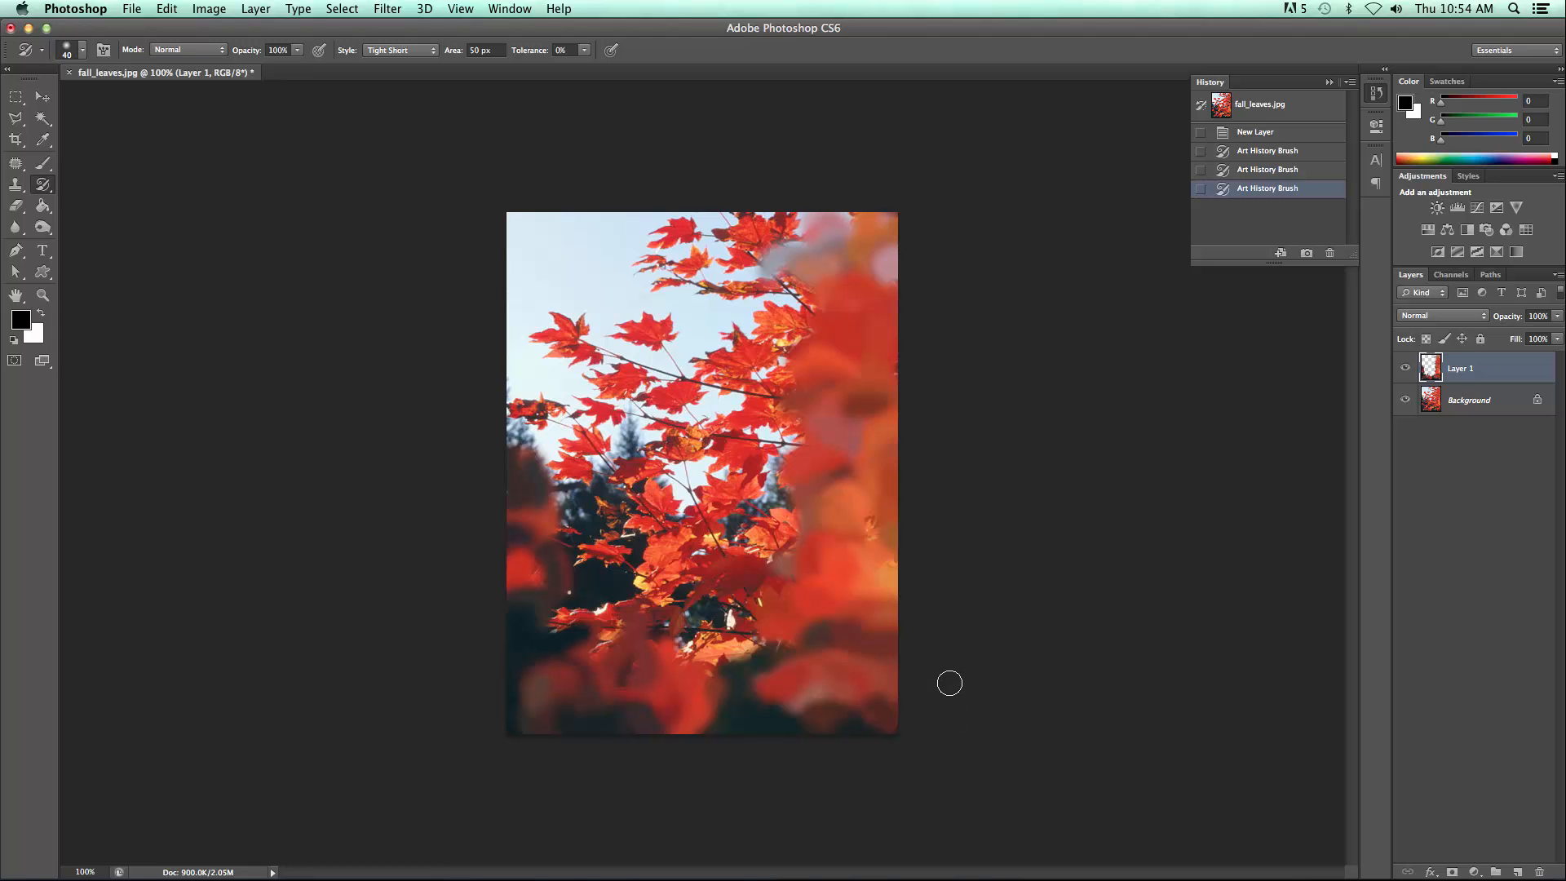
pyautogui.click(435, 51)
pyautogui.click(391, 96)
pyautogui.moveTo(711, 273)
pyautogui.mouseDown()
pyautogui.moveTo(669, 244)
pyautogui.moveTo(633, 272)
pyautogui.moveTo(692, 339)
pyautogui.moveTo(681, 429)
pyautogui.moveTo(620, 587)
pyautogui.moveTo(738, 637)
pyautogui.moveTo(783, 587)
pyautogui.mouseUp()
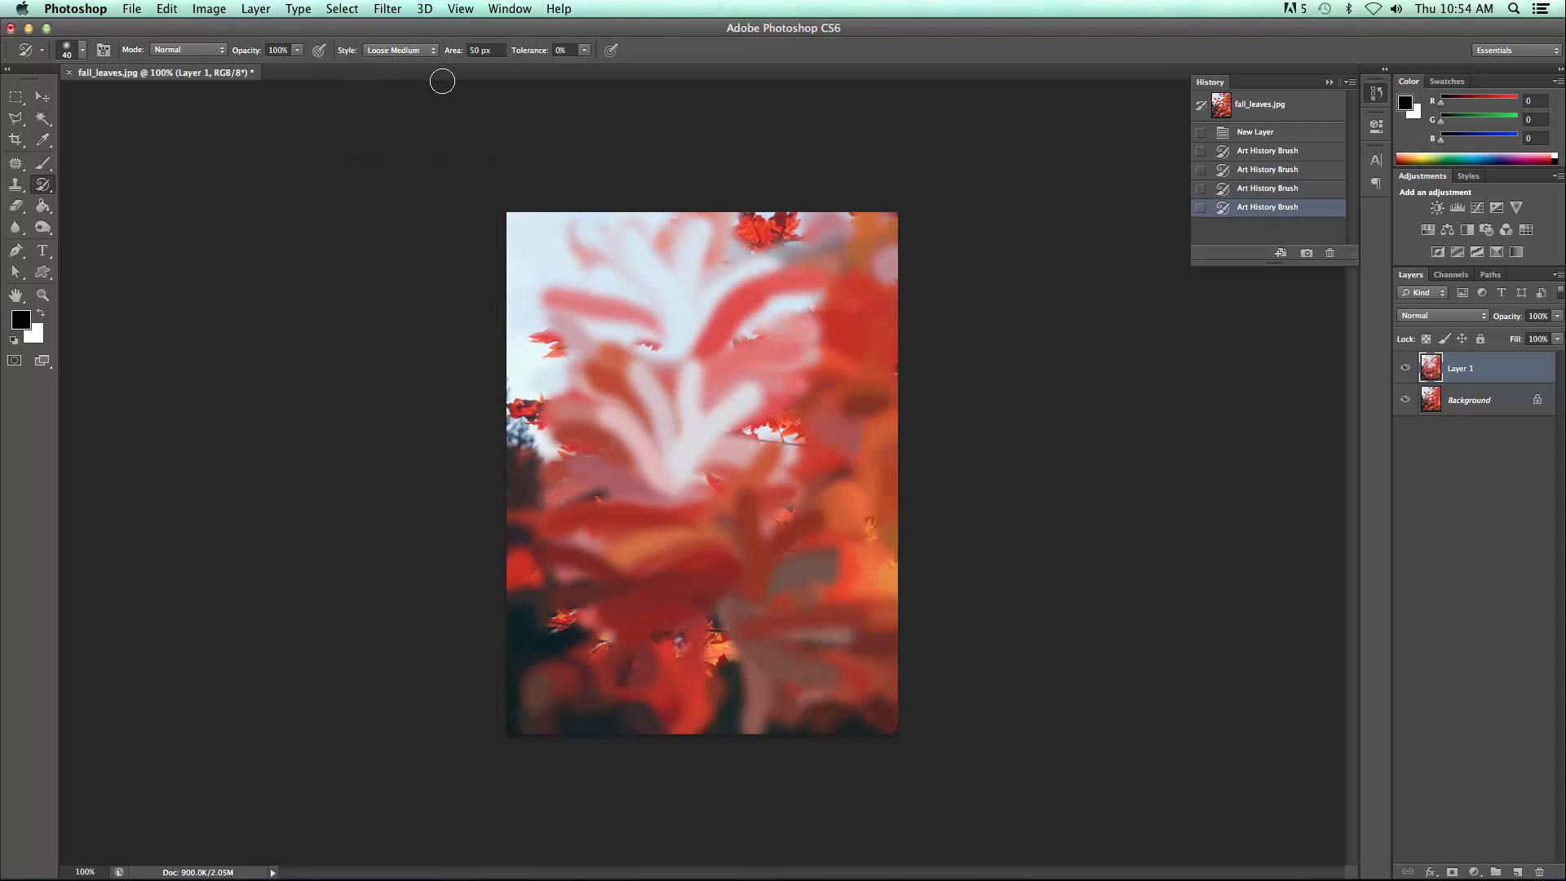
# Paint over the middle of the photo with the Loose Curl Long style and over its upper half with Loose Curl.
pyautogui.click(412, 49)
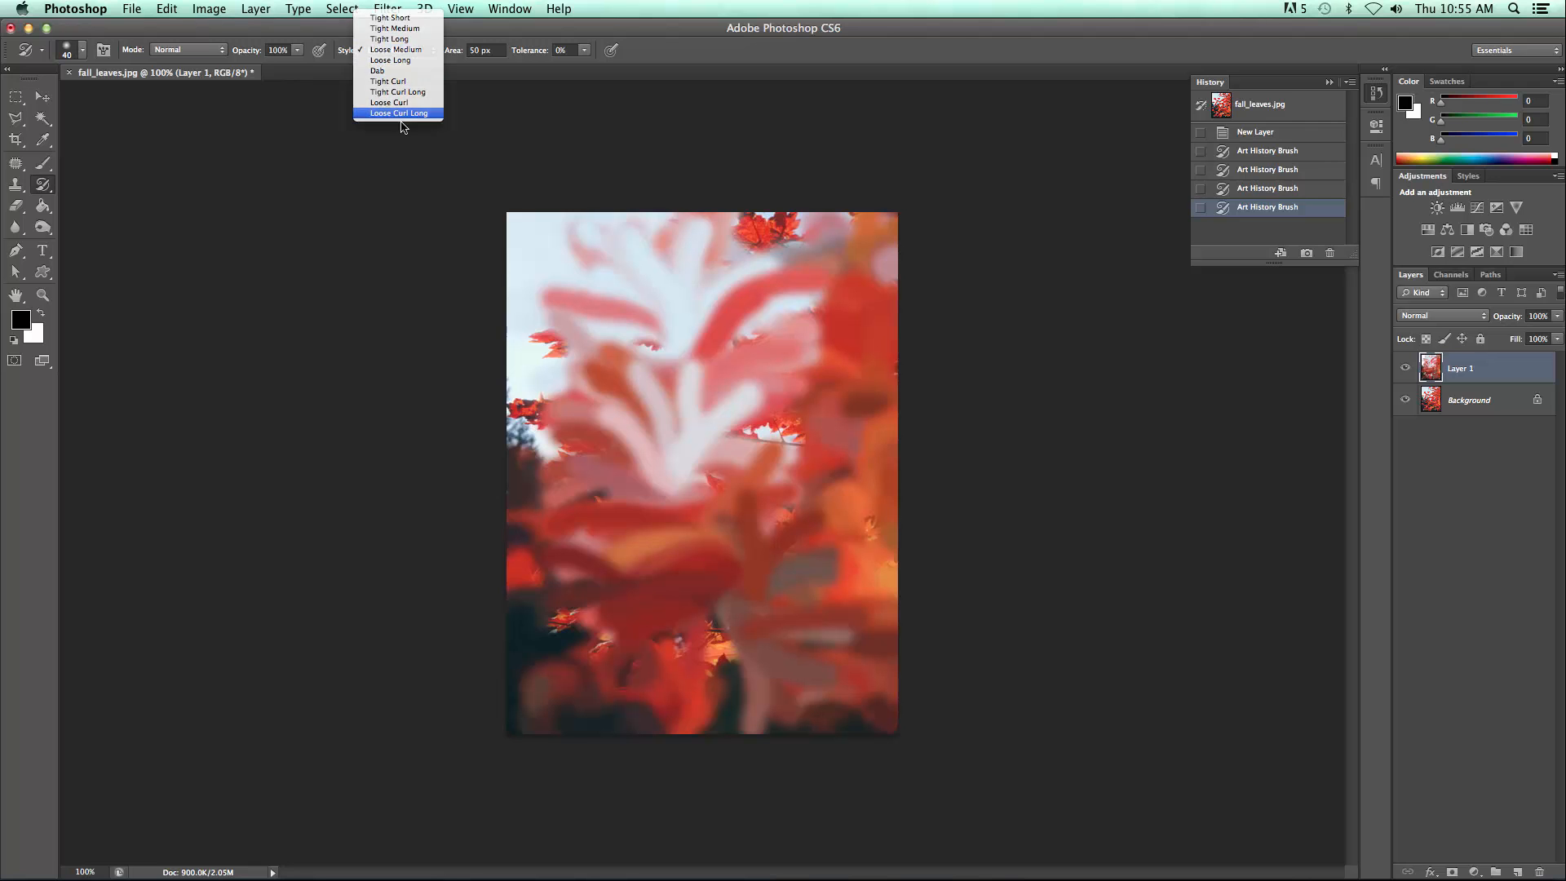
pyautogui.click(399, 113)
pyautogui.moveTo(662, 325)
pyautogui.mouseDown()
pyautogui.moveTo(609, 446)
pyautogui.moveTo(662, 536)
pyautogui.moveTo(706, 559)
pyautogui.mouseUp()
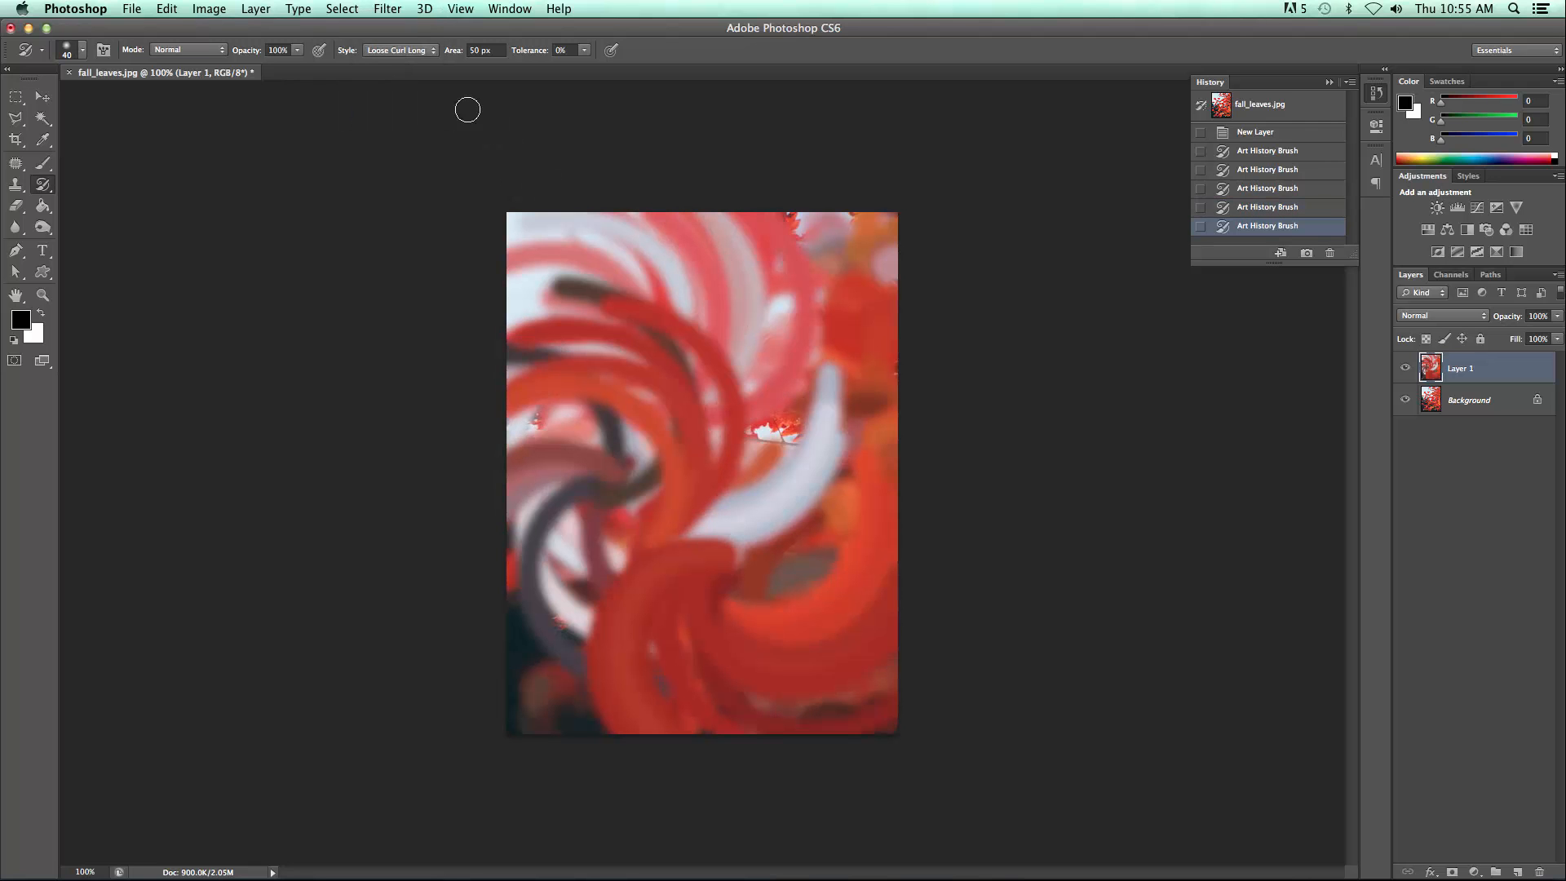
pyautogui.click(434, 50)
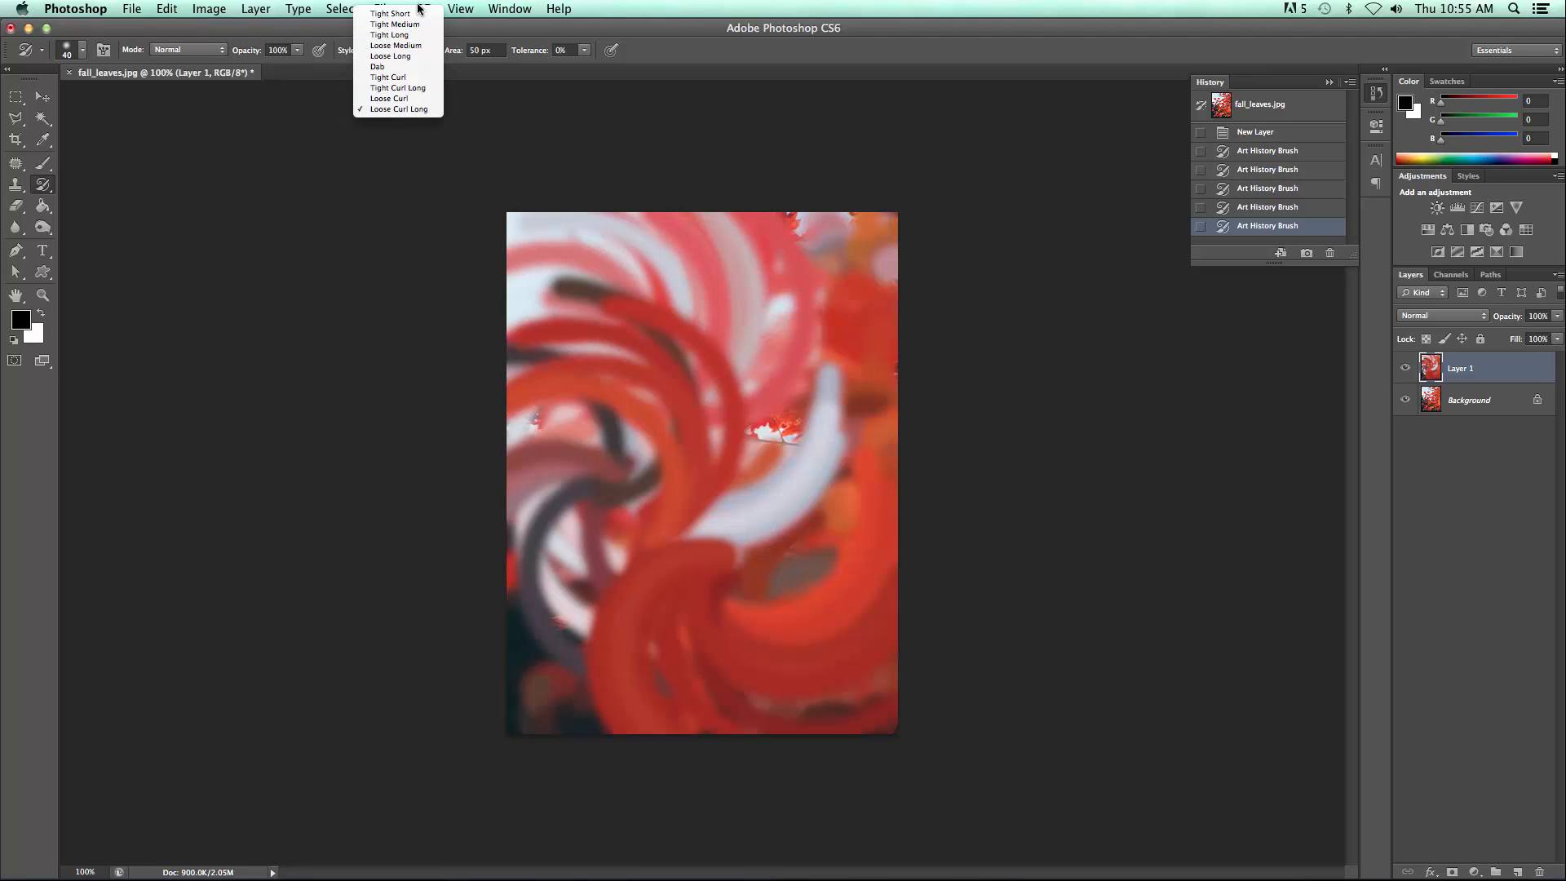
pyautogui.click(399, 98)
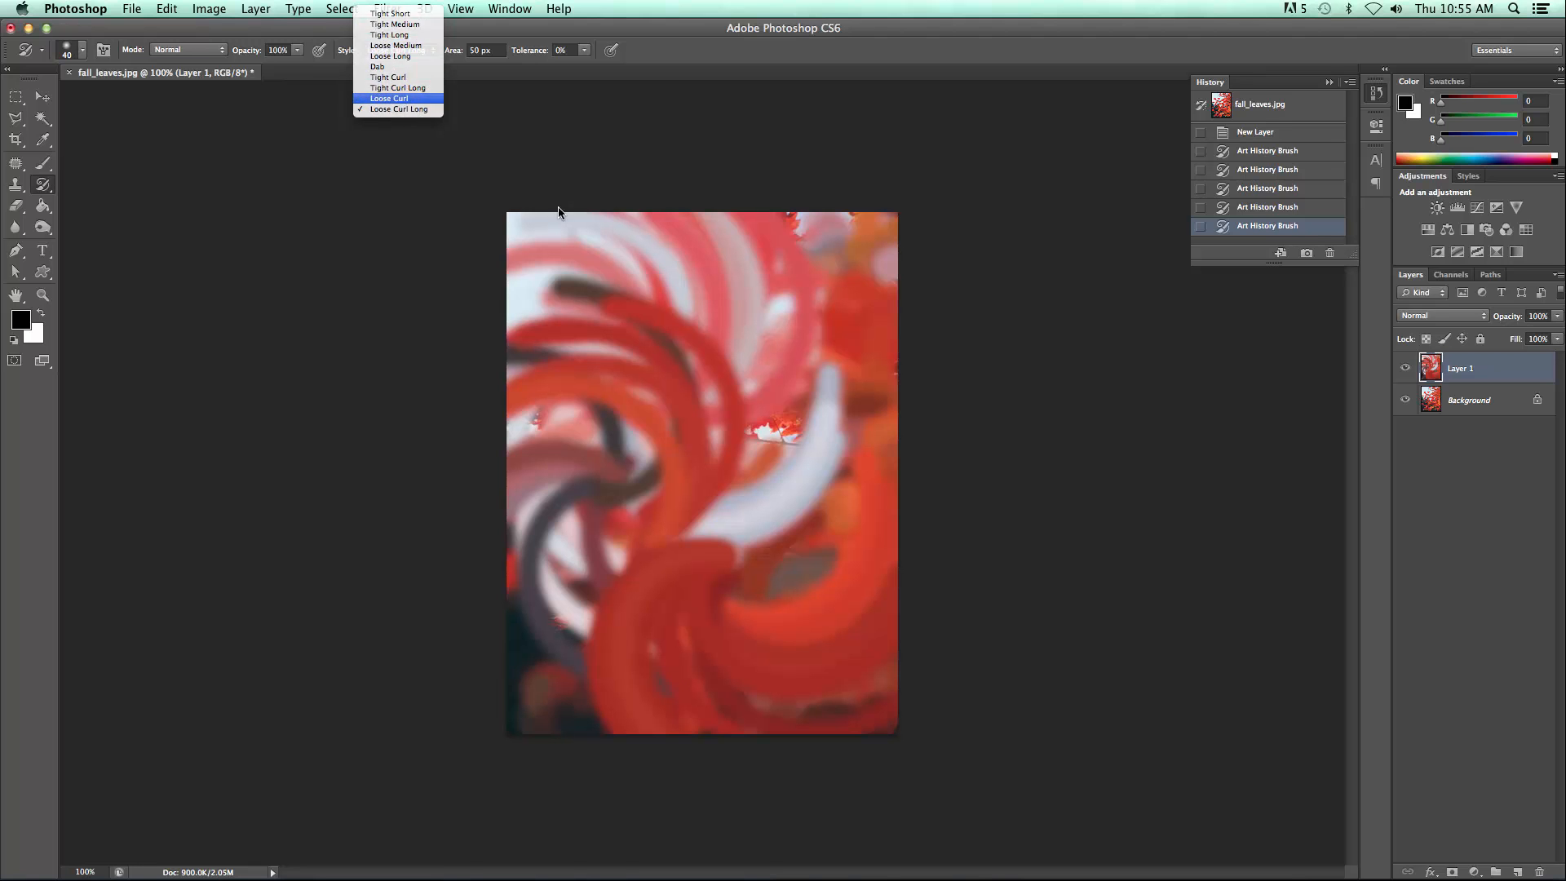
pyautogui.moveTo(681, 341)
pyautogui.mouseDown()
pyautogui.moveTo(739, 393)
pyautogui.moveTo(659, 257)
pyautogui.mouseUp()
# Add Art History Brush strokes around the photo's upper centre in the Tight Curl Long and Tight Curl styles.
pyautogui.click(426, 54)
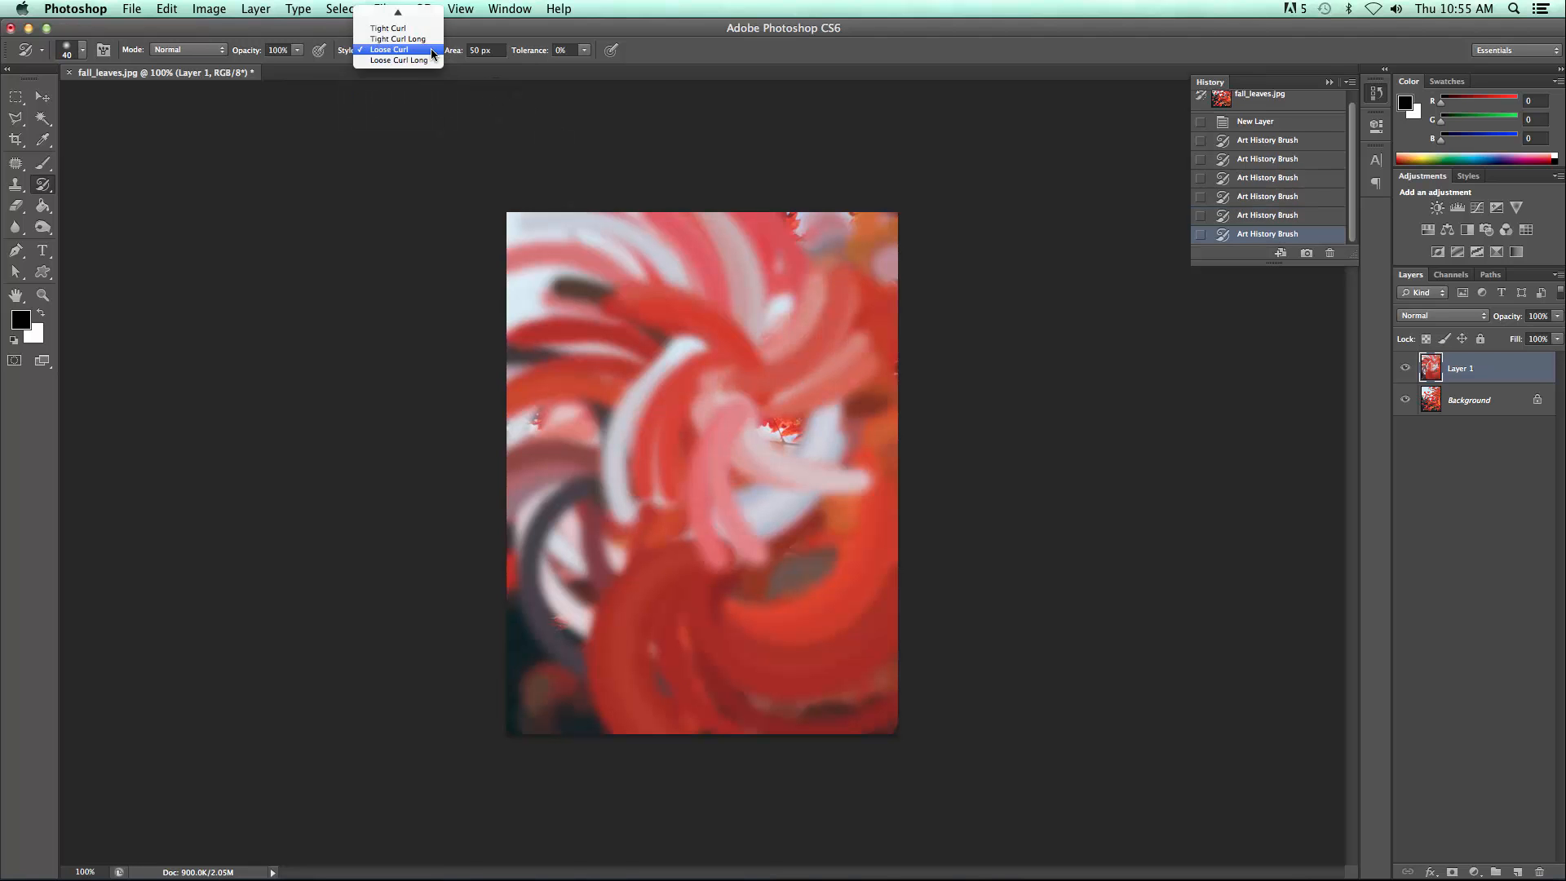
pyautogui.click(407, 39)
pyautogui.moveTo(636, 318); pyautogui.dragTo(738, 445)
pyautogui.click(438, 54)
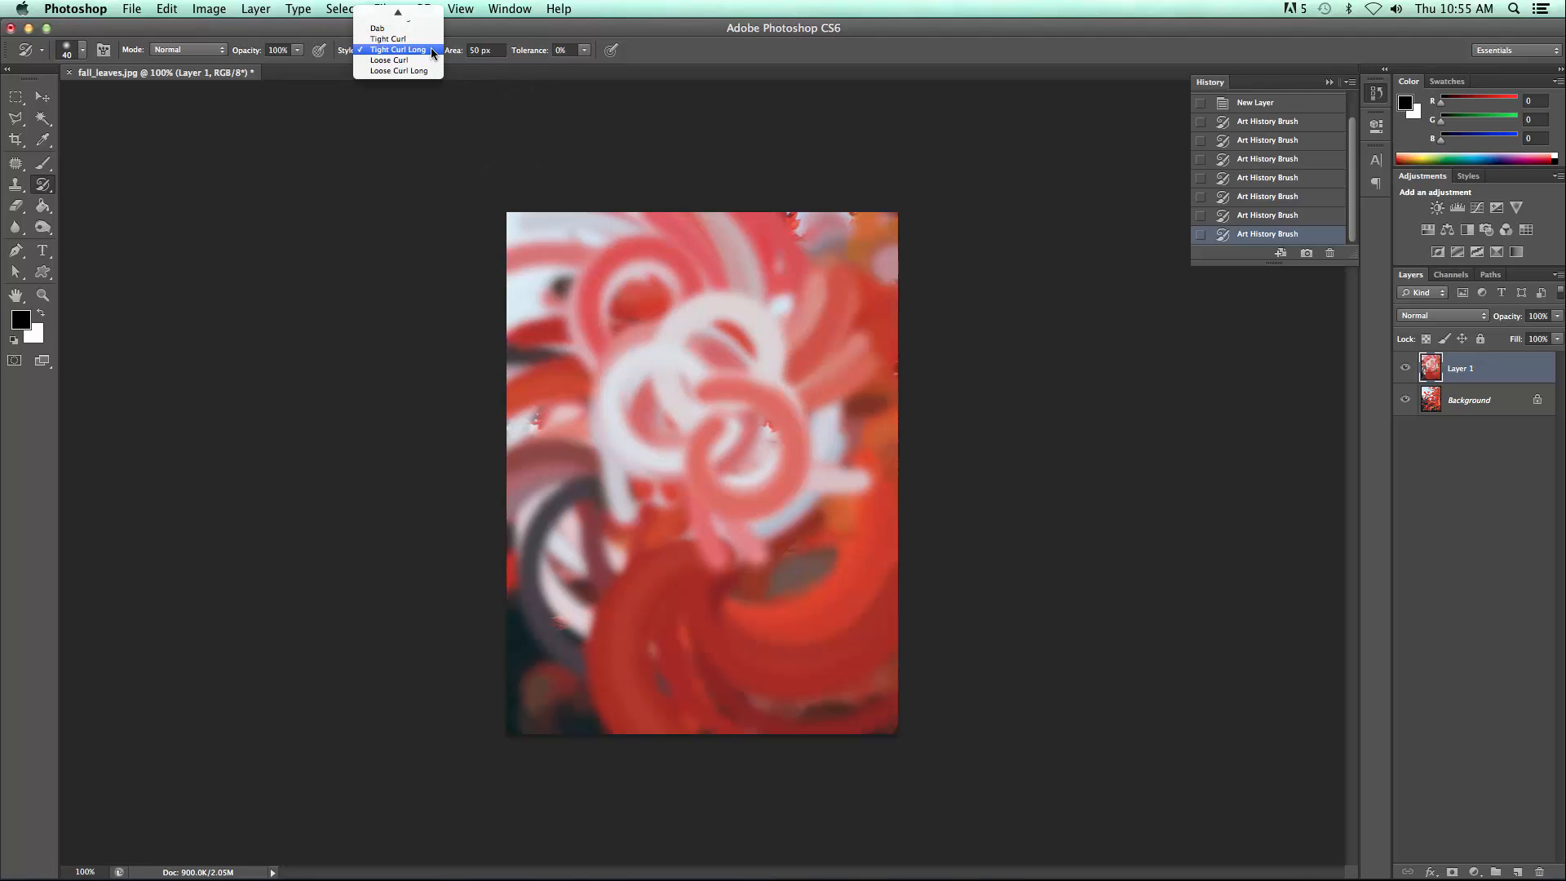
pyautogui.click(418, 40)
pyautogui.click(432, 53)
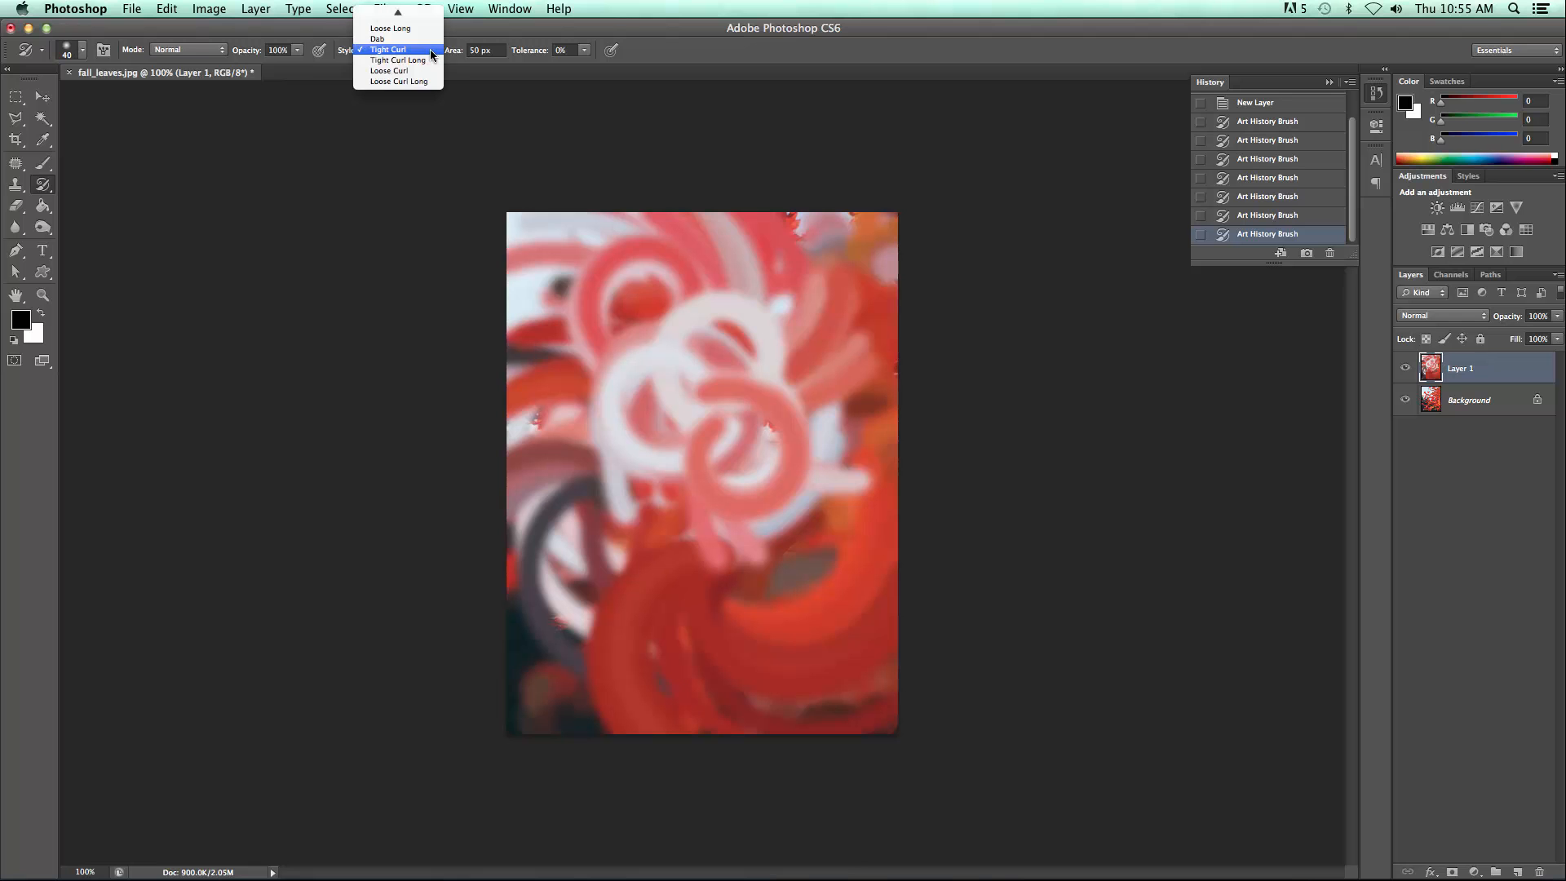
pyautogui.click(665, 339)
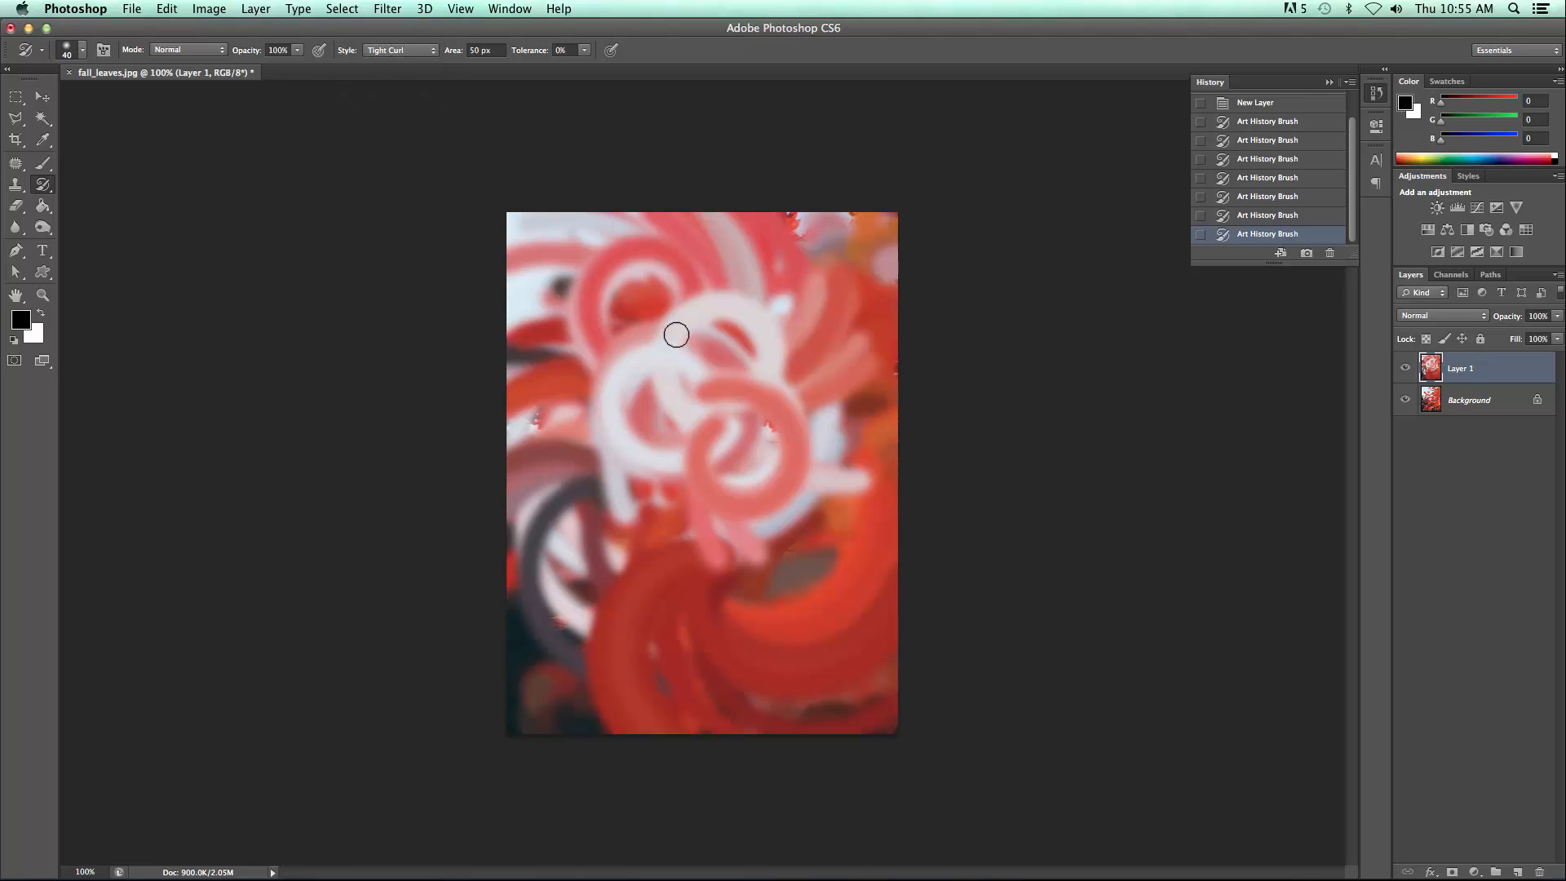
pyautogui.moveTo(675, 332); pyautogui.dragTo(693, 336)
# Set the Art History Brush area to 10 px and paint a Tight Curl stroke down the photo's centre.
pyautogui.click(435, 55)
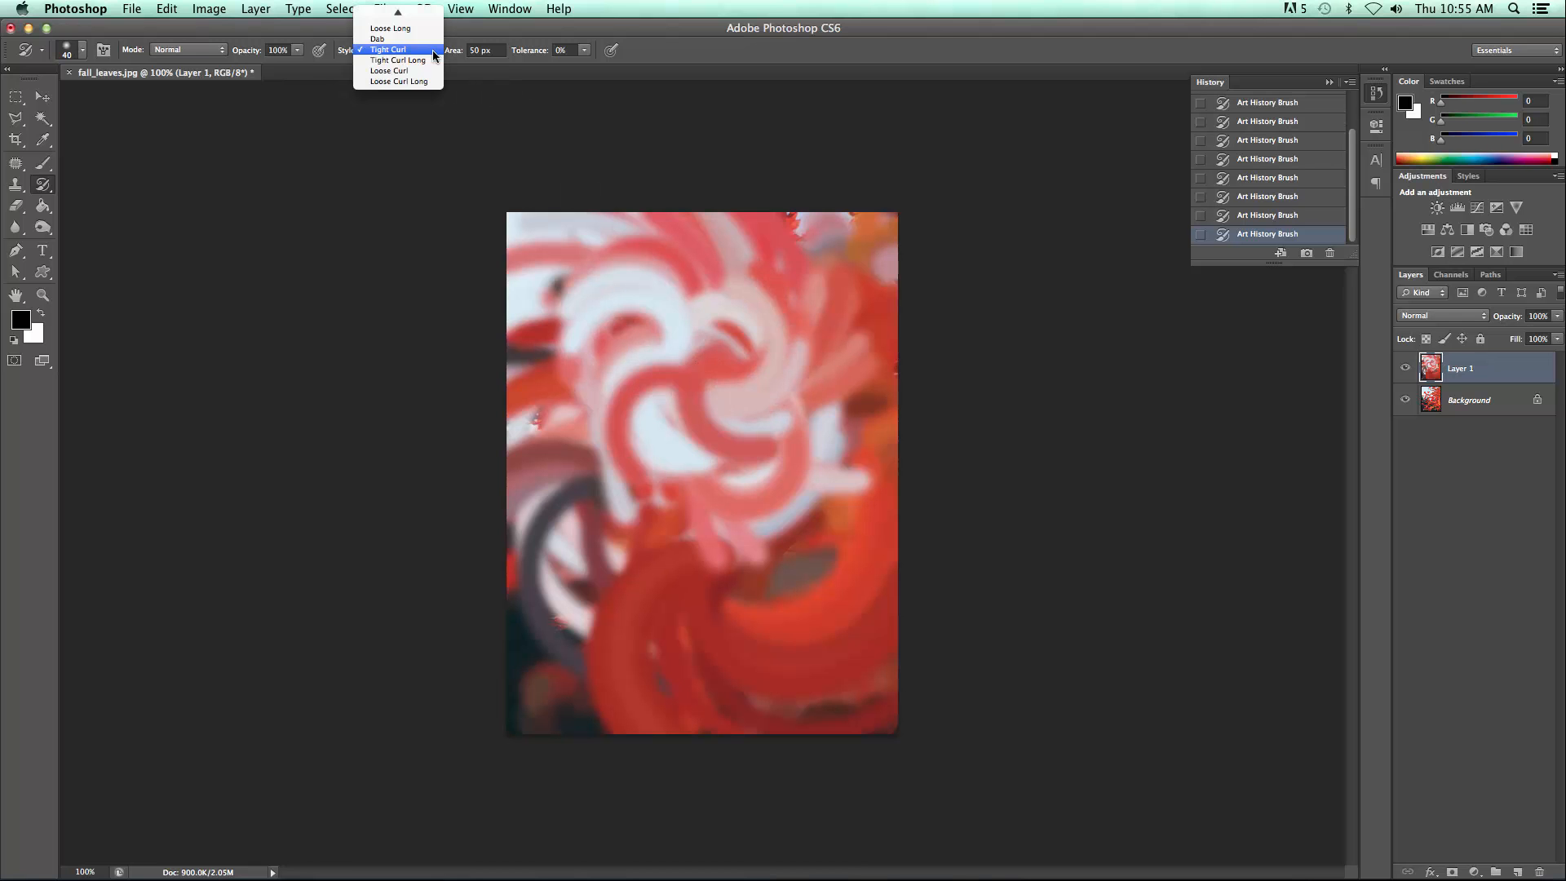
pyautogui.click(499, 64)
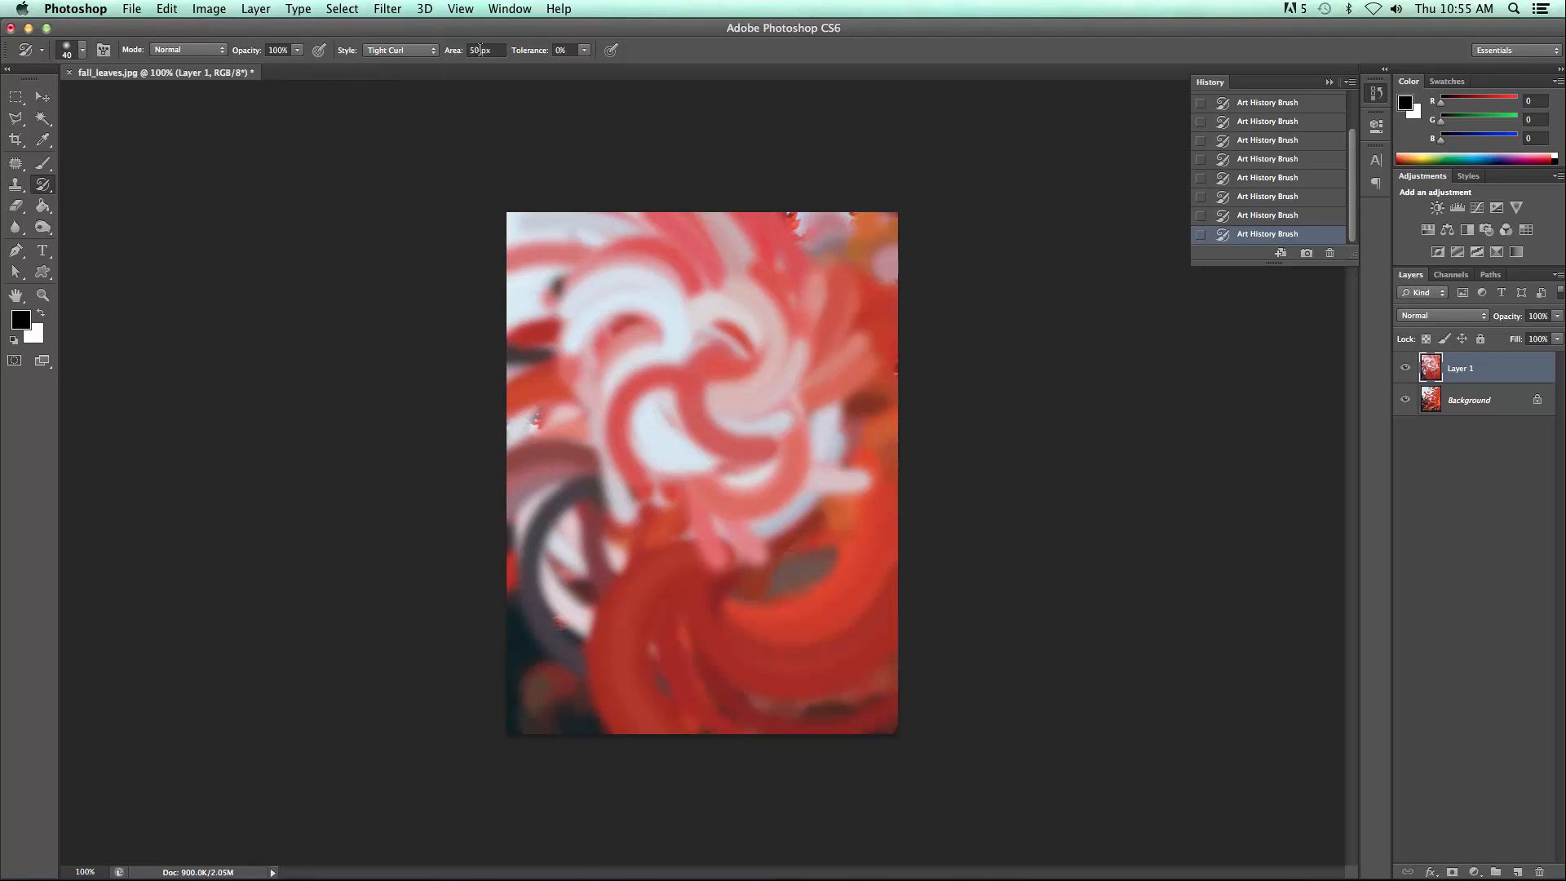
pyautogui.click(480, 50)
pyautogui.moveTo(685, 304)
pyautogui.mouseDown()
pyautogui.moveTo(741, 401)
pyautogui.moveTo(703, 500)
pyautogui.mouseUp()
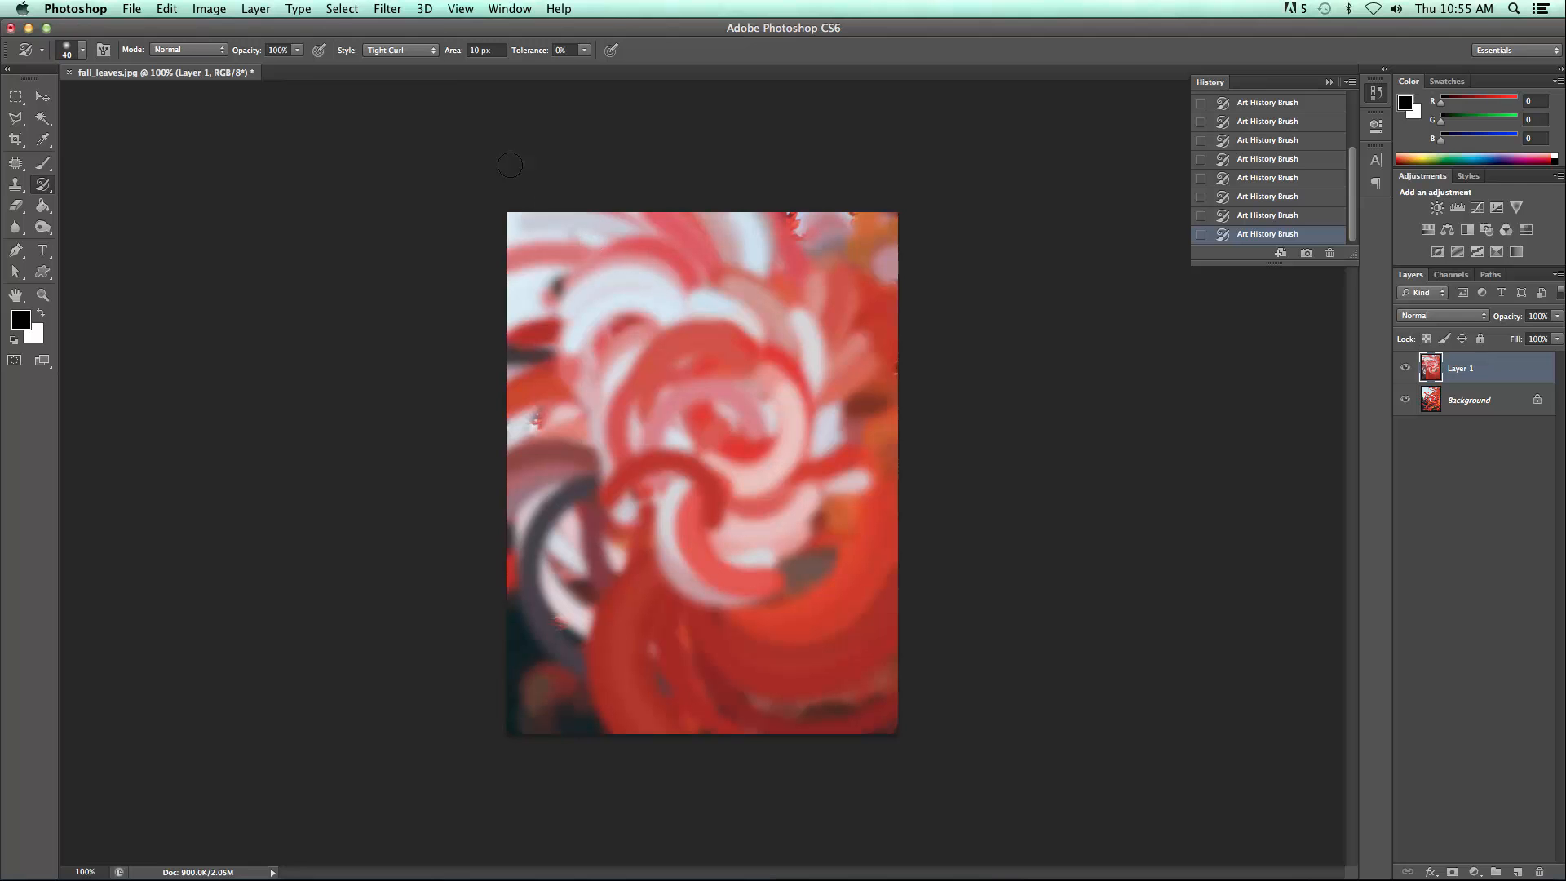
# Switch the brush style to Dab and paint dabs around the outer parts of the photo.
pyautogui.click(430, 52)
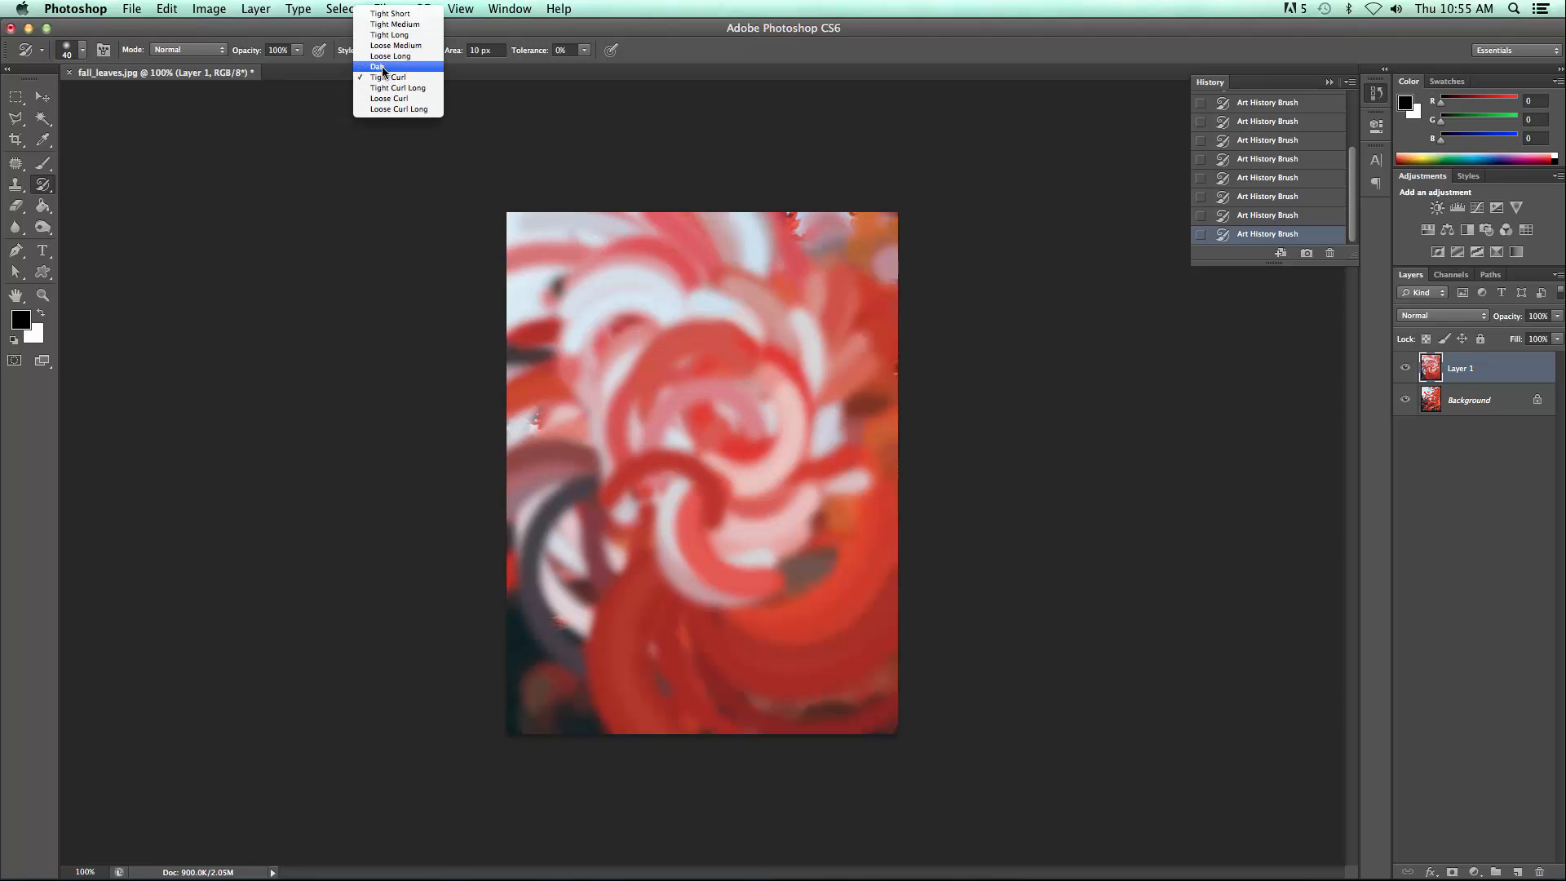
pyautogui.click(385, 67)
pyautogui.moveTo(610, 282)
pyautogui.mouseDown()
pyautogui.moveTo(661, 373)
pyautogui.moveTo(665, 508)
pyautogui.moveTo(570, 597)
pyautogui.moveTo(538, 682)
pyautogui.moveTo(604, 709)
pyautogui.moveTo(558, 626)
pyautogui.moveTo(537, 484)
pyautogui.moveTo(577, 306)
pyautogui.moveTo(560, 225)
pyautogui.moveTo(541, 231)
pyautogui.moveTo(563, 267)
pyautogui.moveTo(559, 311)
pyautogui.moveTo(489, 384)
pyautogui.moveTo(489, 445)
pyautogui.moveTo(544, 522)
pyautogui.moveTo(521, 594)
pyautogui.moveTo(531, 706)
pyautogui.moveTo(663, 739)
pyautogui.moveTo(755, 708)
pyautogui.moveTo(796, 627)
pyautogui.moveTo(840, 435)
pyautogui.moveTo(873, 388)
pyautogui.moveTo(891, 239)
pyautogui.moveTo(866, 211)
pyautogui.moveTo(580, 196)
pyautogui.mouseUp()
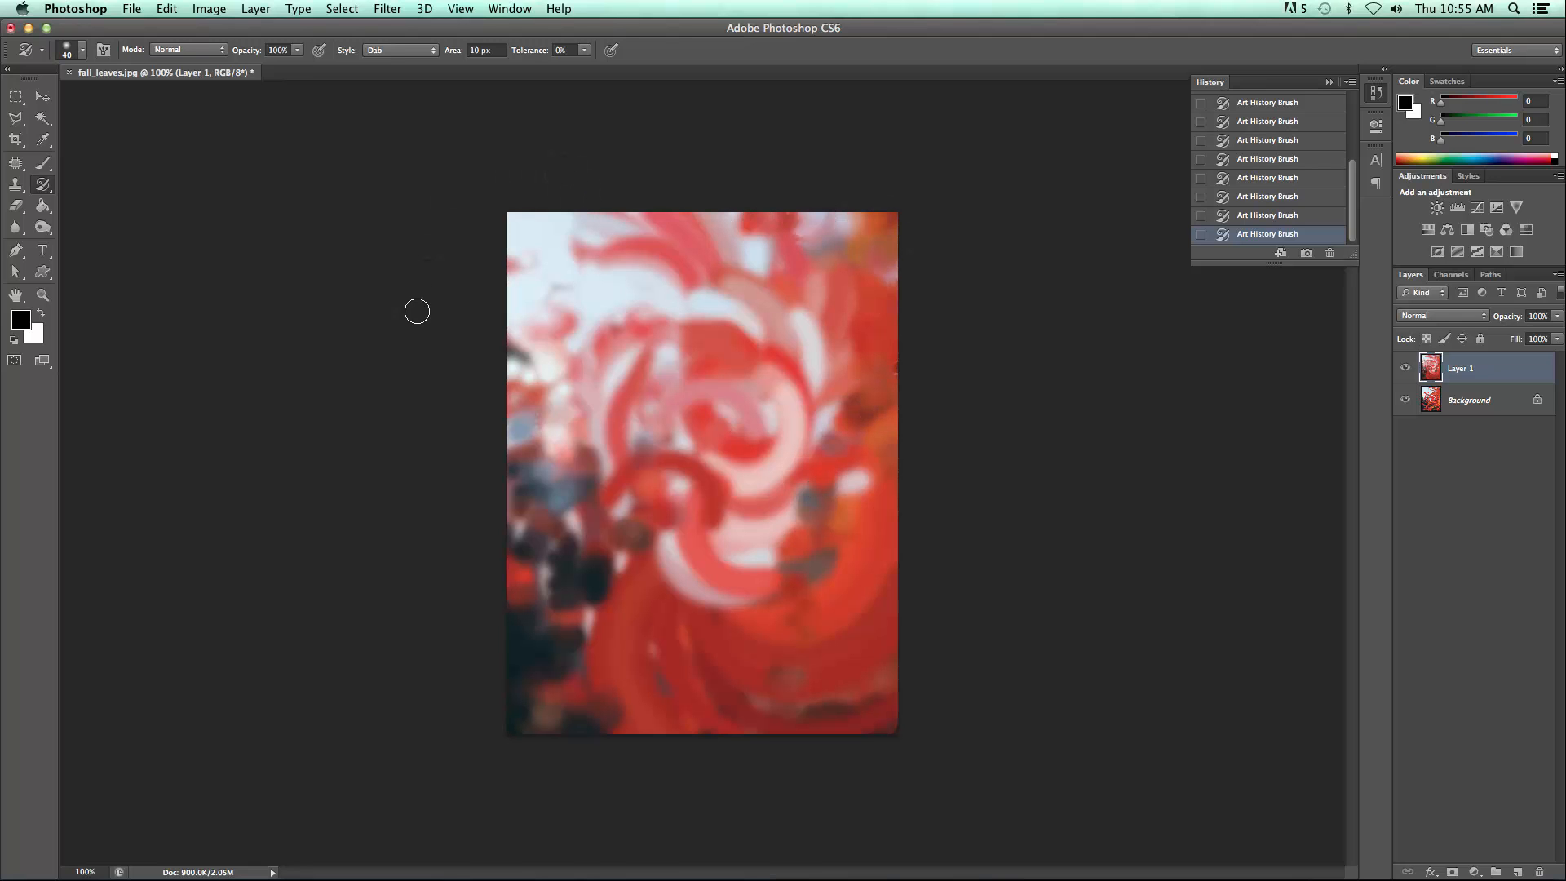
# Try a single 500 px History Brush dab on the centre of the photo and undo it.
pyautogui.hotkey('shift', 'y')
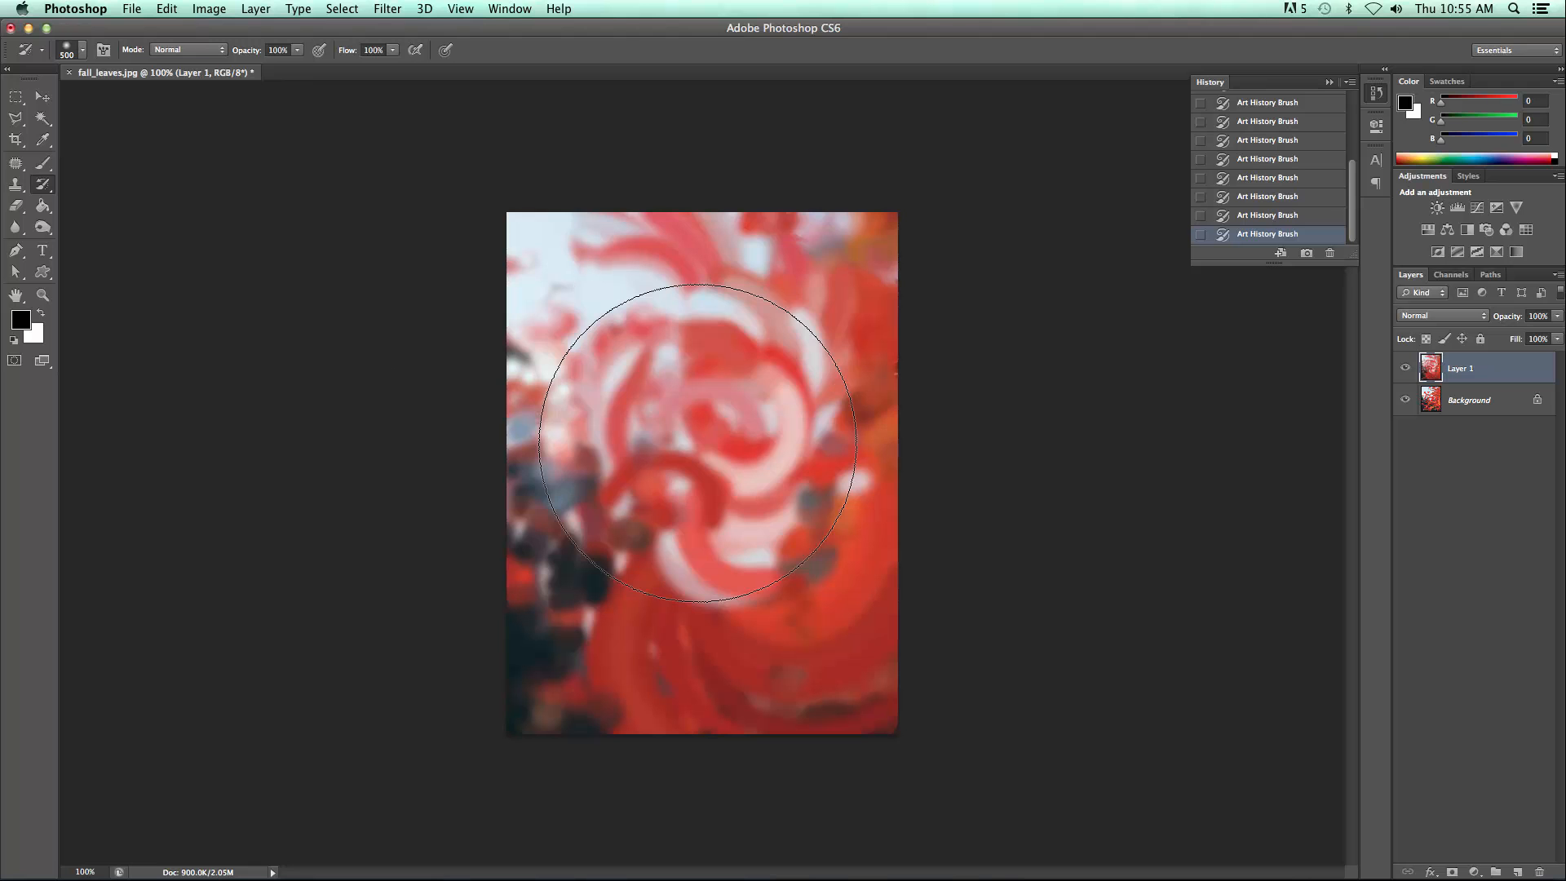
pyautogui.click(698, 443)
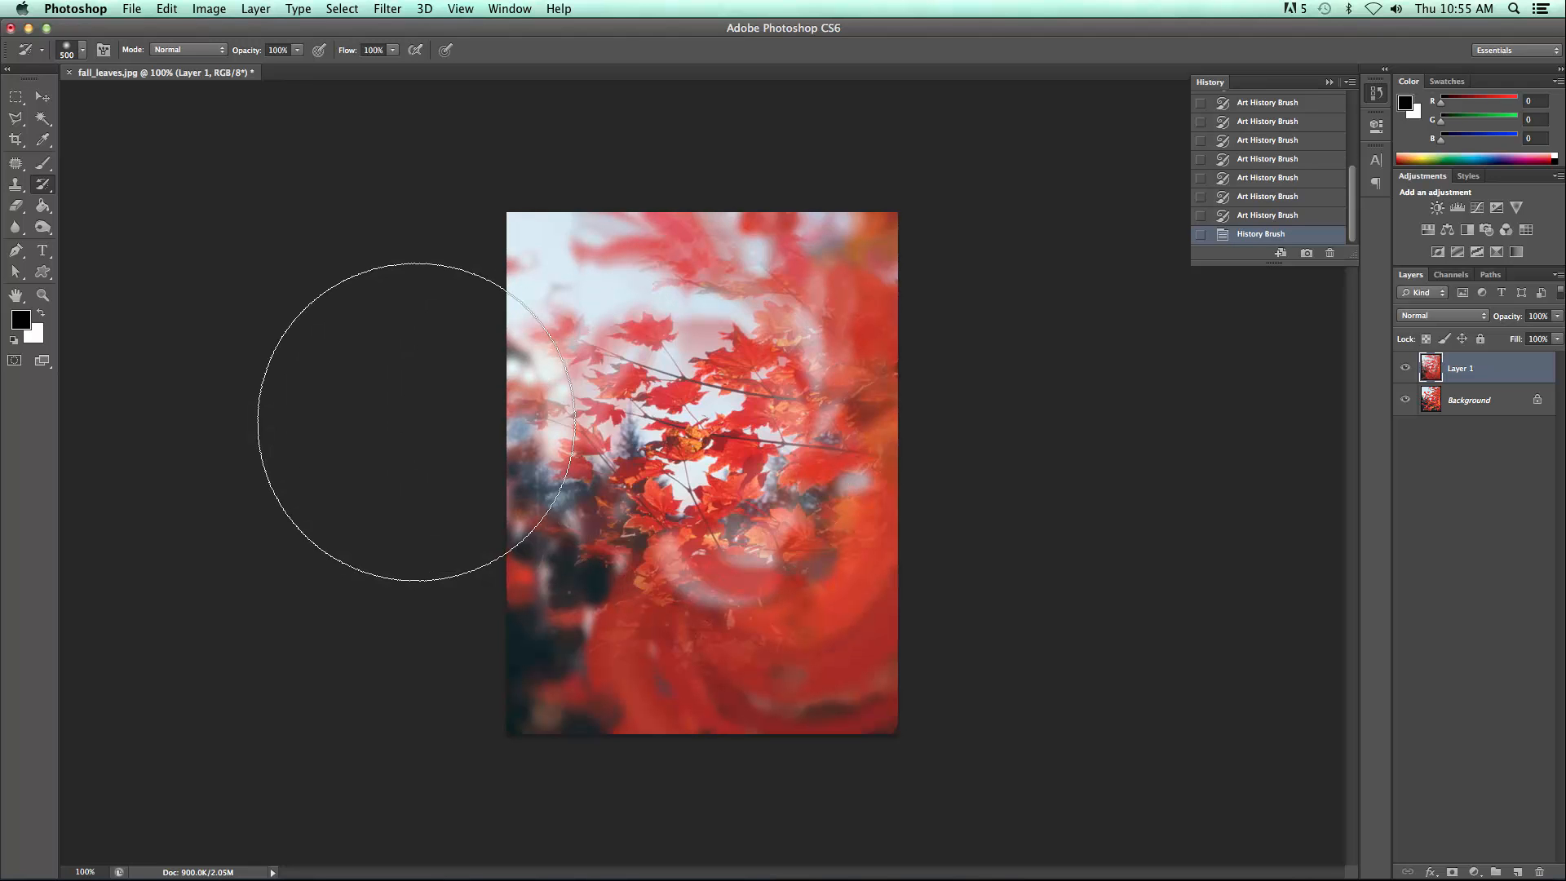
pyautogui.press('super+z')
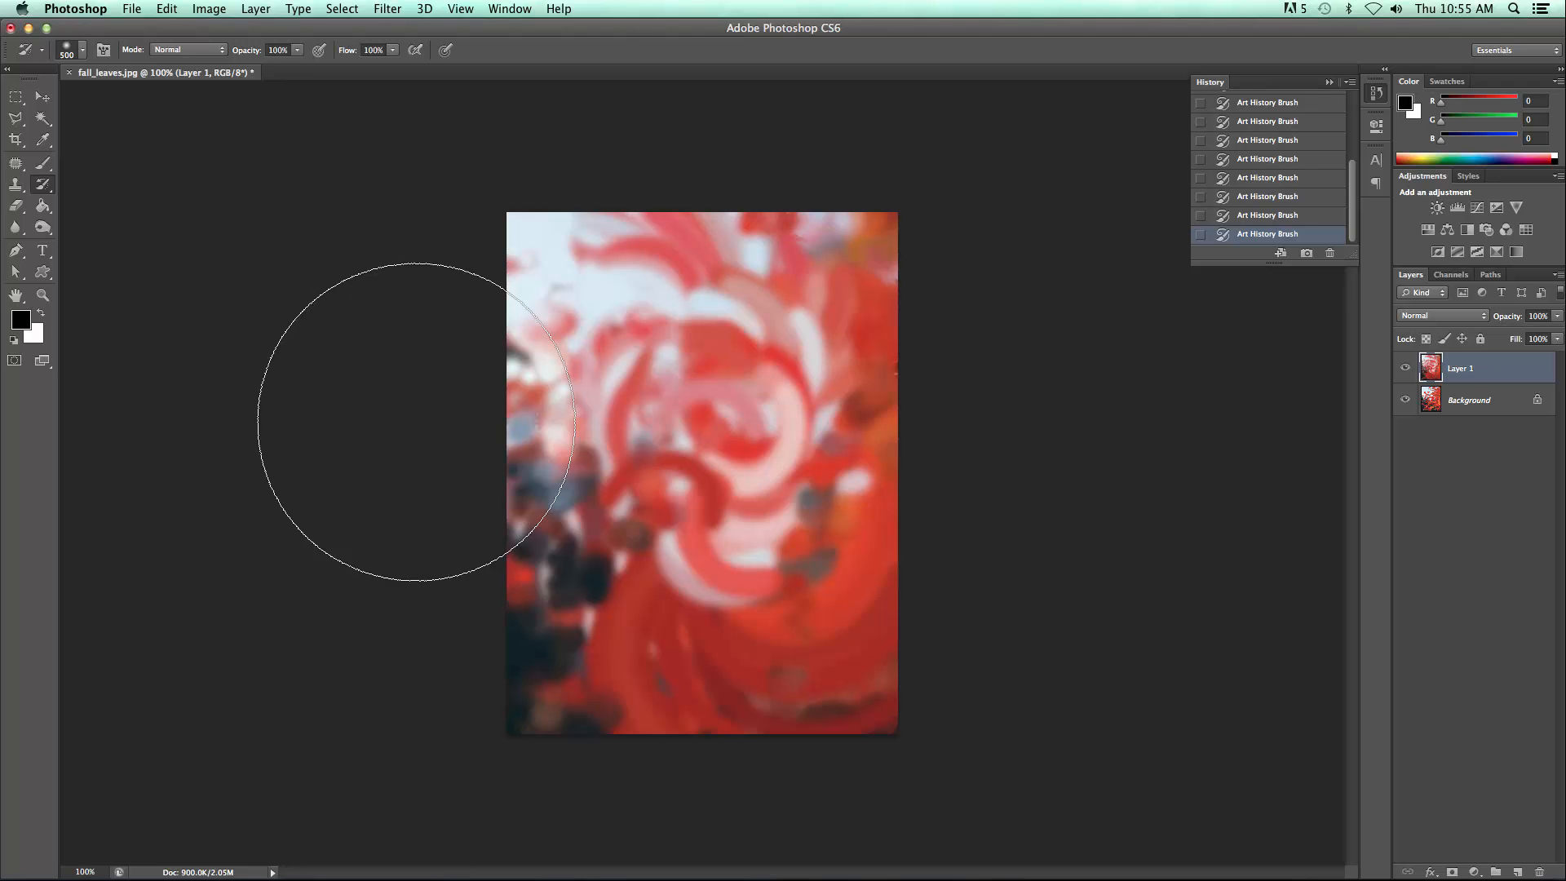
# Reduce the History Brush size to 175 px and paint the original leaves back across the photo's centre.
pyautogui.press('[')
pyautogui.press('[')
pyautogui.press('[')
pyautogui.press('[')
pyautogui.press('[')
pyautogui.moveTo(833, 398)
pyautogui.mouseDown()
pyautogui.moveTo(745, 404)
pyautogui.moveTo(720, 451)
pyautogui.moveTo(698, 376)
pyautogui.moveTo(634, 409)
pyautogui.moveTo(669, 460)
pyautogui.moveTo(621, 397)
pyautogui.moveTo(632, 513)
pyautogui.moveTo(701, 571)
pyautogui.moveTo(777, 552)
pyautogui.moveTo(758, 432)
pyautogui.mouseUp()
pyautogui.moveTo(756, 344)
pyautogui.mouseDown()
pyautogui.moveTo(796, 286)
pyautogui.moveTo(820, 391)
pyautogui.mouseUp()
pyautogui.moveTo(750, 522)
pyautogui.mouseDown()
pyautogui.moveTo(732, 565)
pyautogui.moveTo(665, 565)
pyautogui.moveTo(614, 604)
pyautogui.mouseUp()
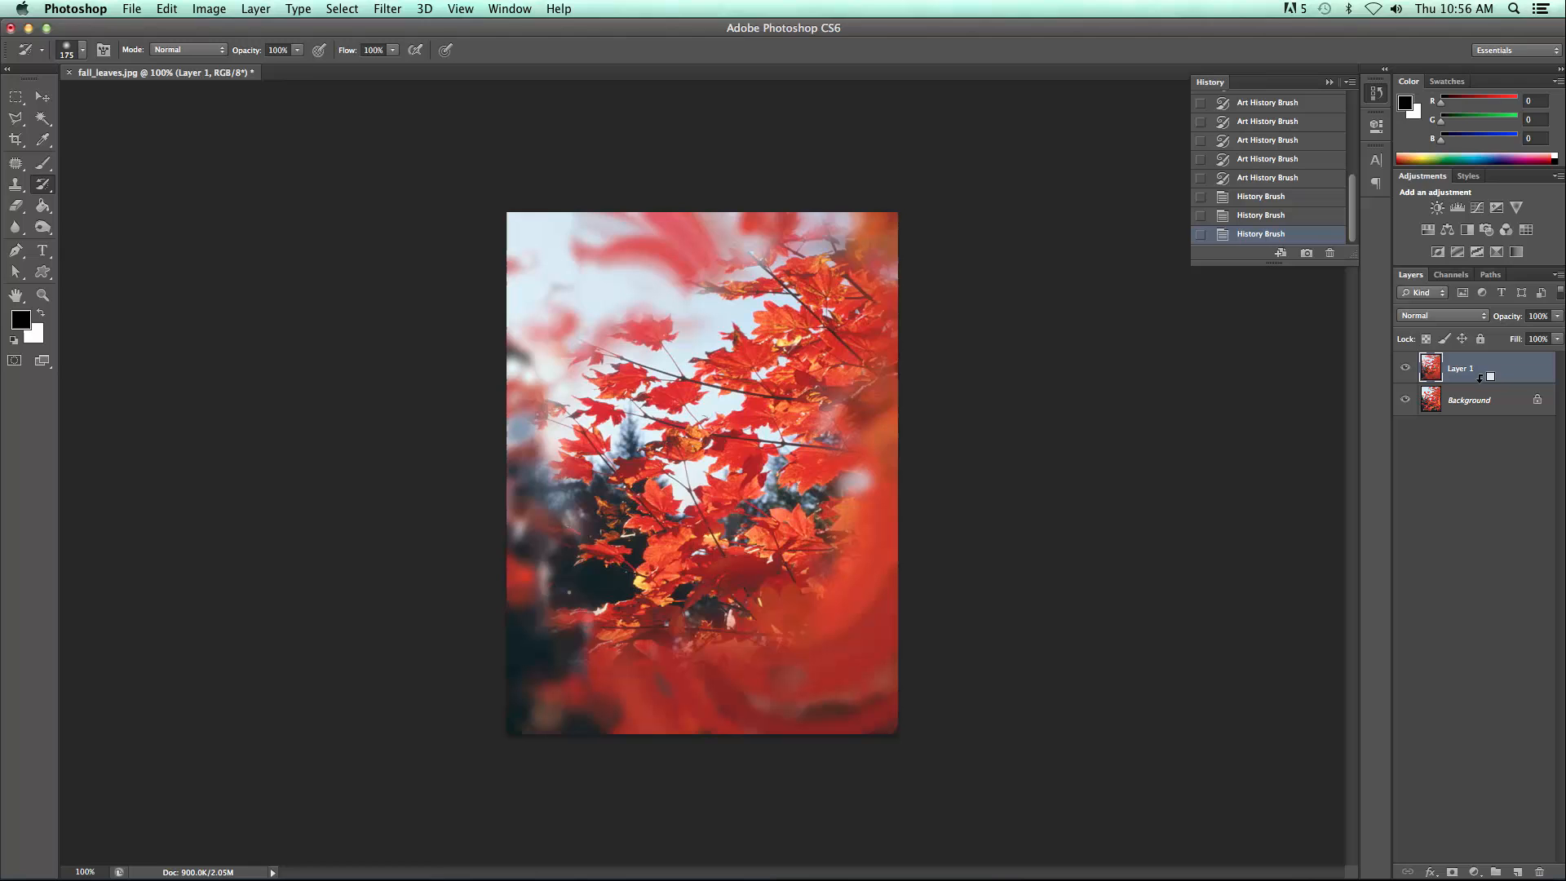
# Delete the painted Layer 1 and add a new empty layer above the Background.
pyautogui.moveTo(1479, 377); pyautogui.dragTo(1481, 388)
pyautogui.click(1538, 872)
pyautogui.click(905, 310)
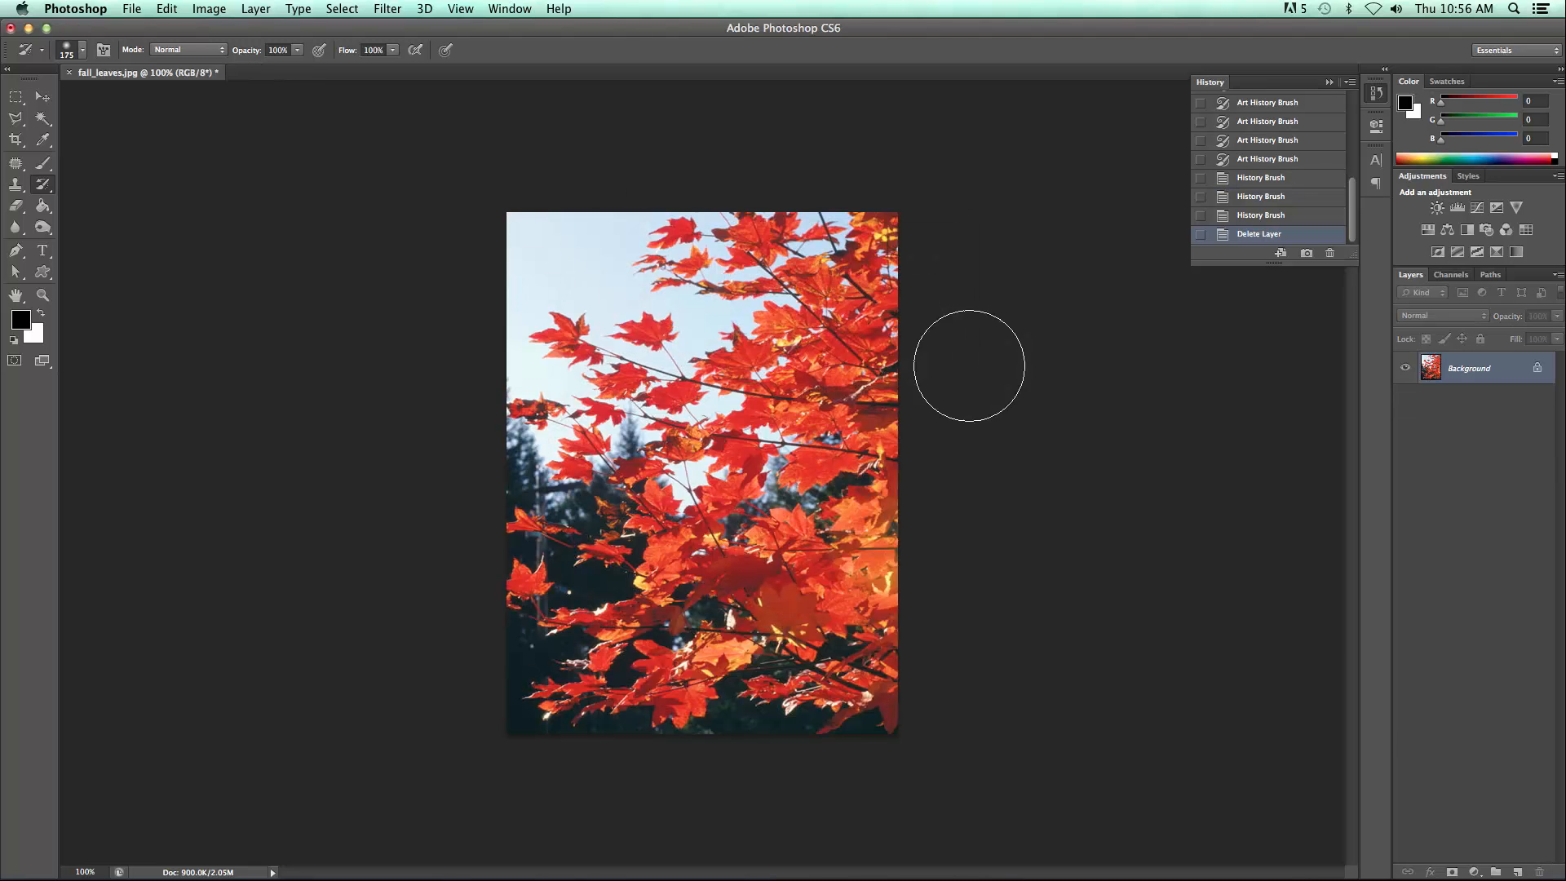
pyautogui.click(1517, 872)
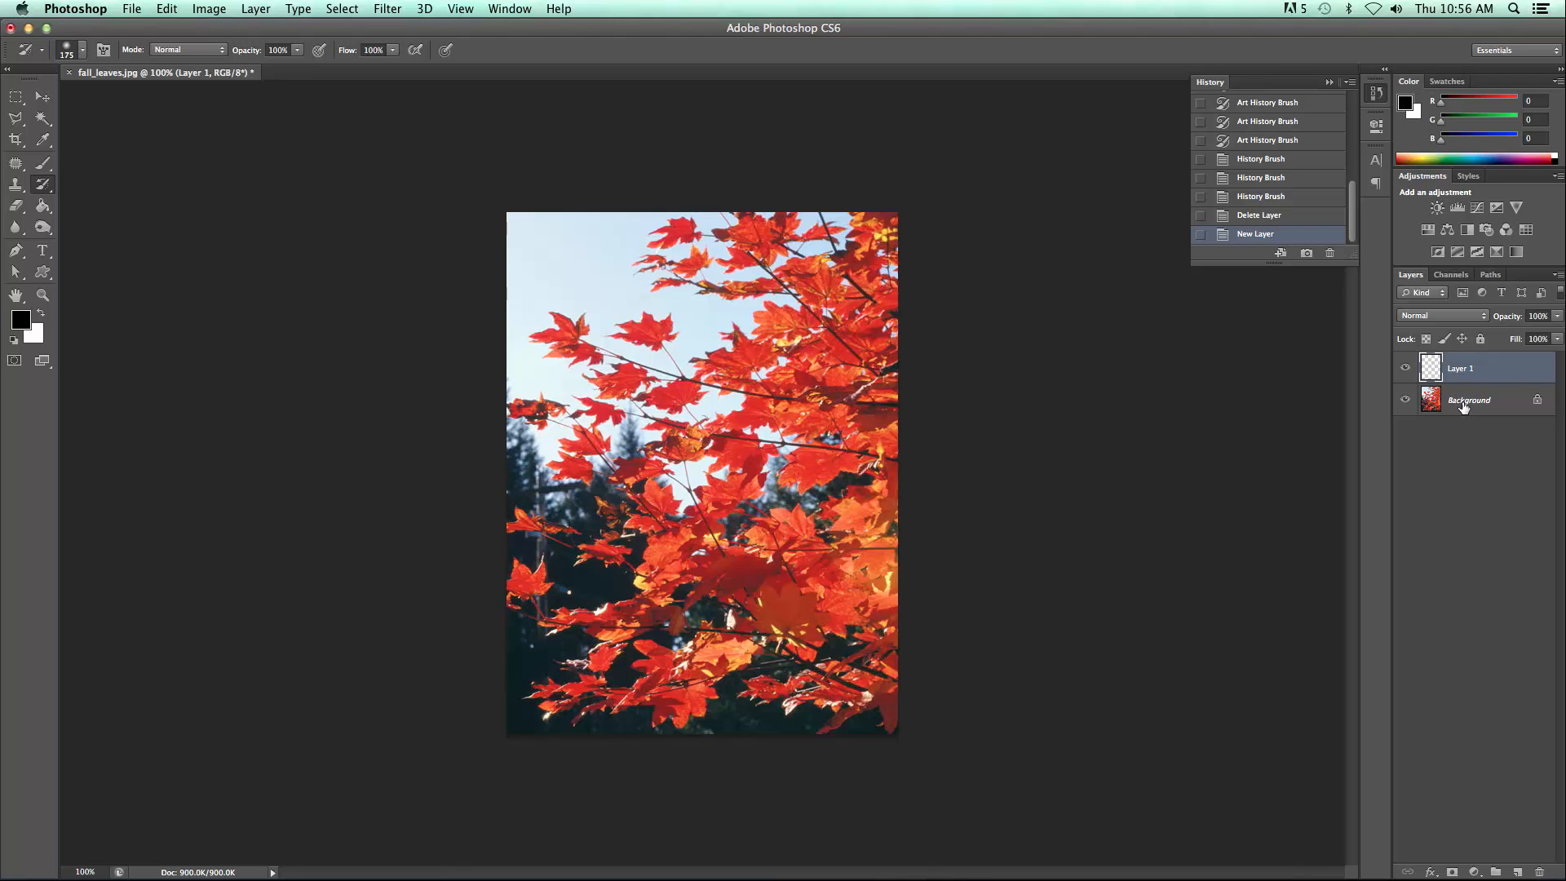
# Switch to the Art History Brush and paint Dab strokes down the photo's right side and along its lower part on Layer 1.
pyautogui.keyDown('alt'); pyautogui.click(46, 186); pyautogui.keyUp('alt')
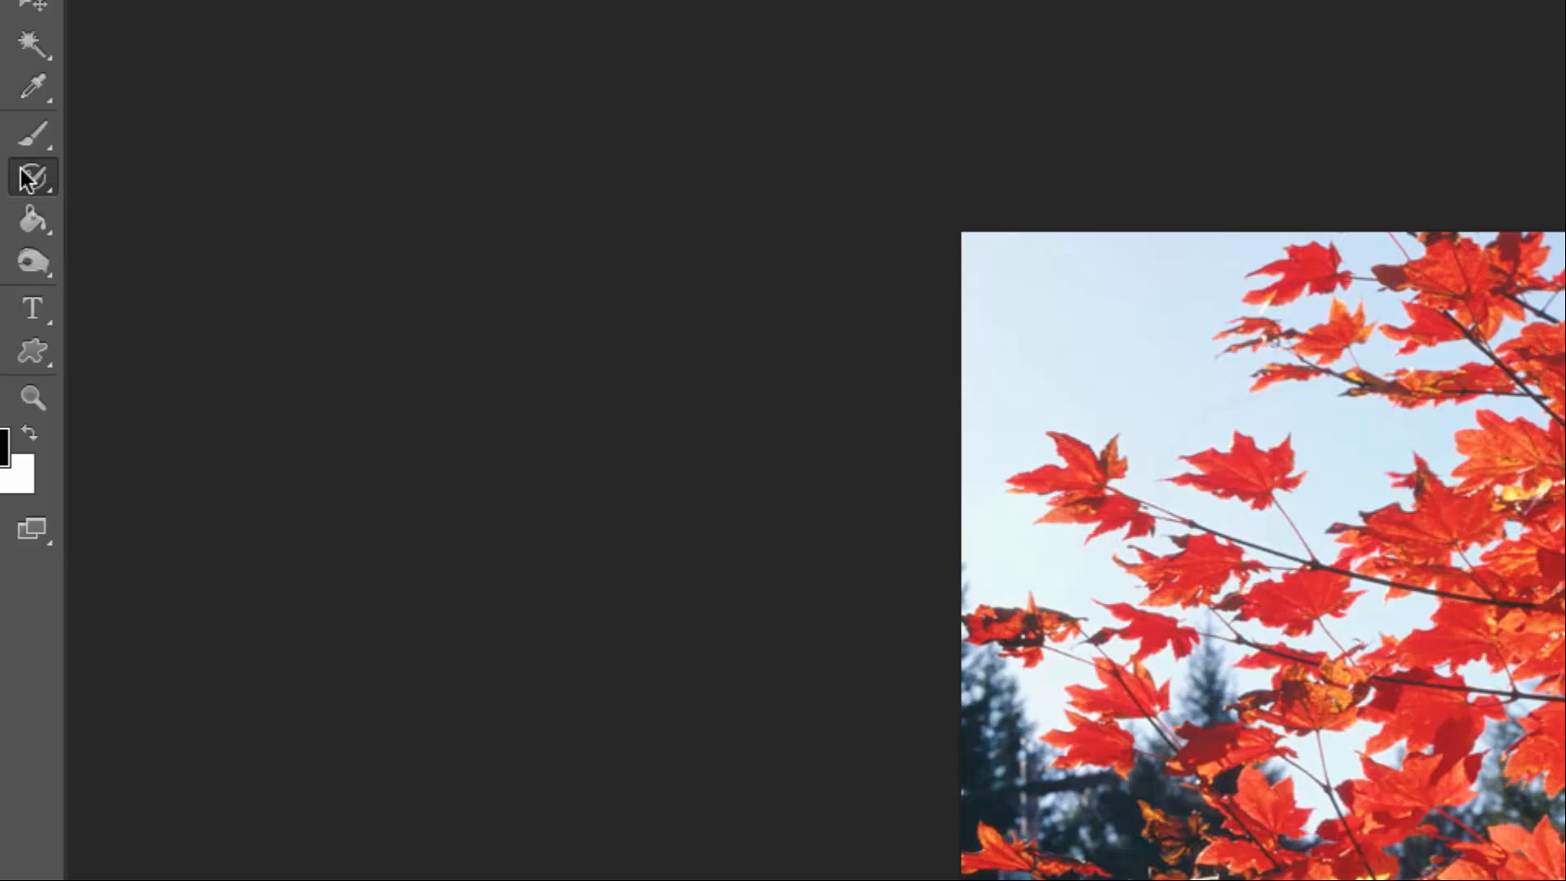
pyautogui.keyDown('alt'); pyautogui.click(32, 179); pyautogui.keyUp('alt')
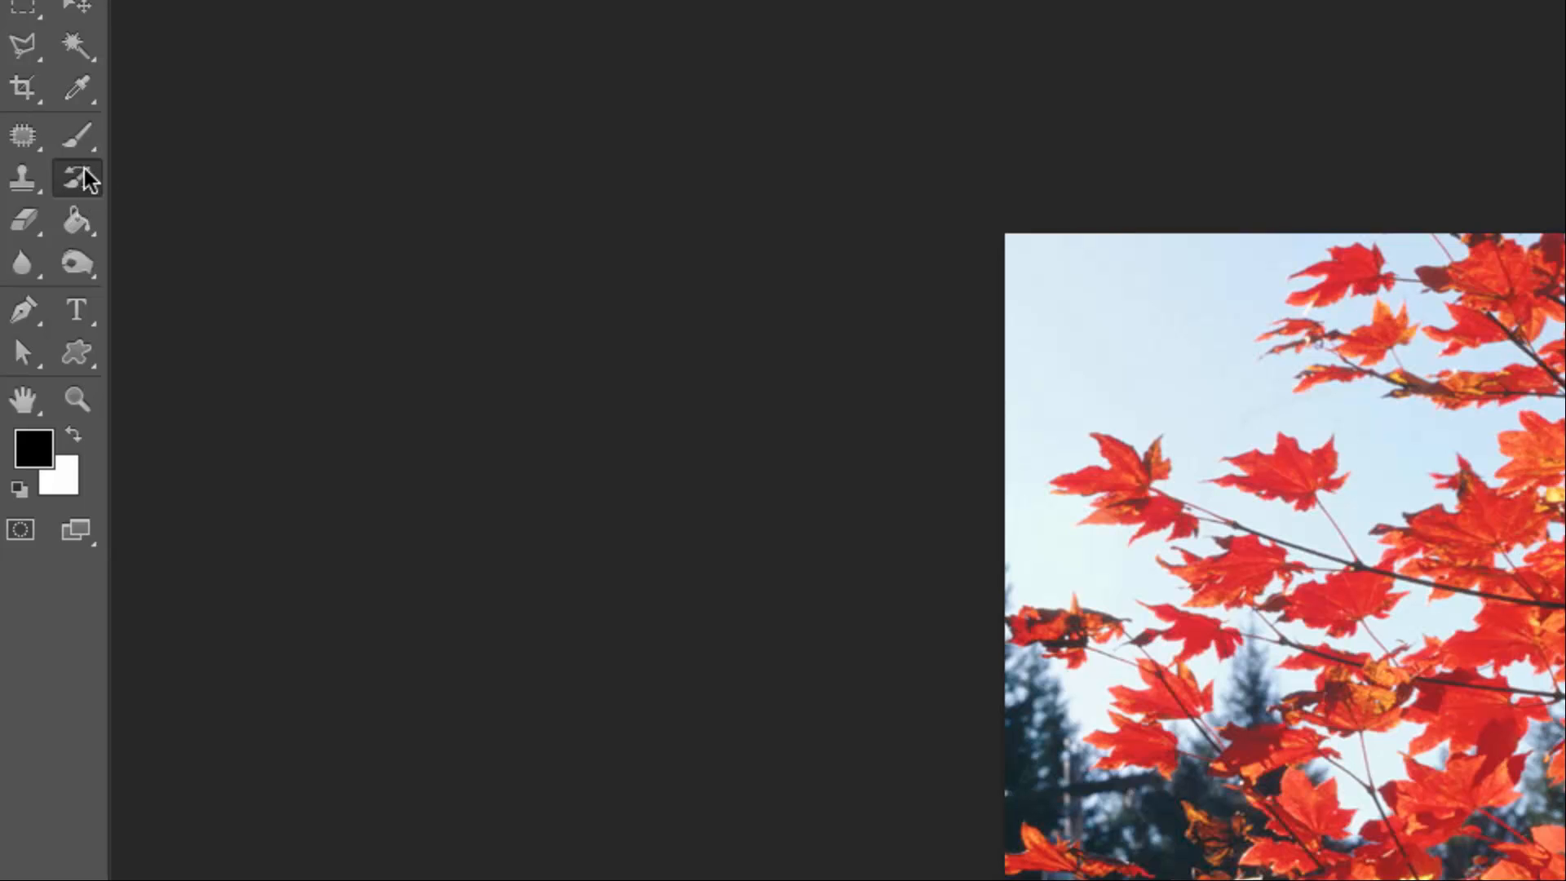
pyautogui.keyDown('alt'); pyautogui.click(76, 180); pyautogui.keyUp('alt')
pyautogui.keyDown('alt'); pyautogui.click(76, 179); pyautogui.keyUp('alt')
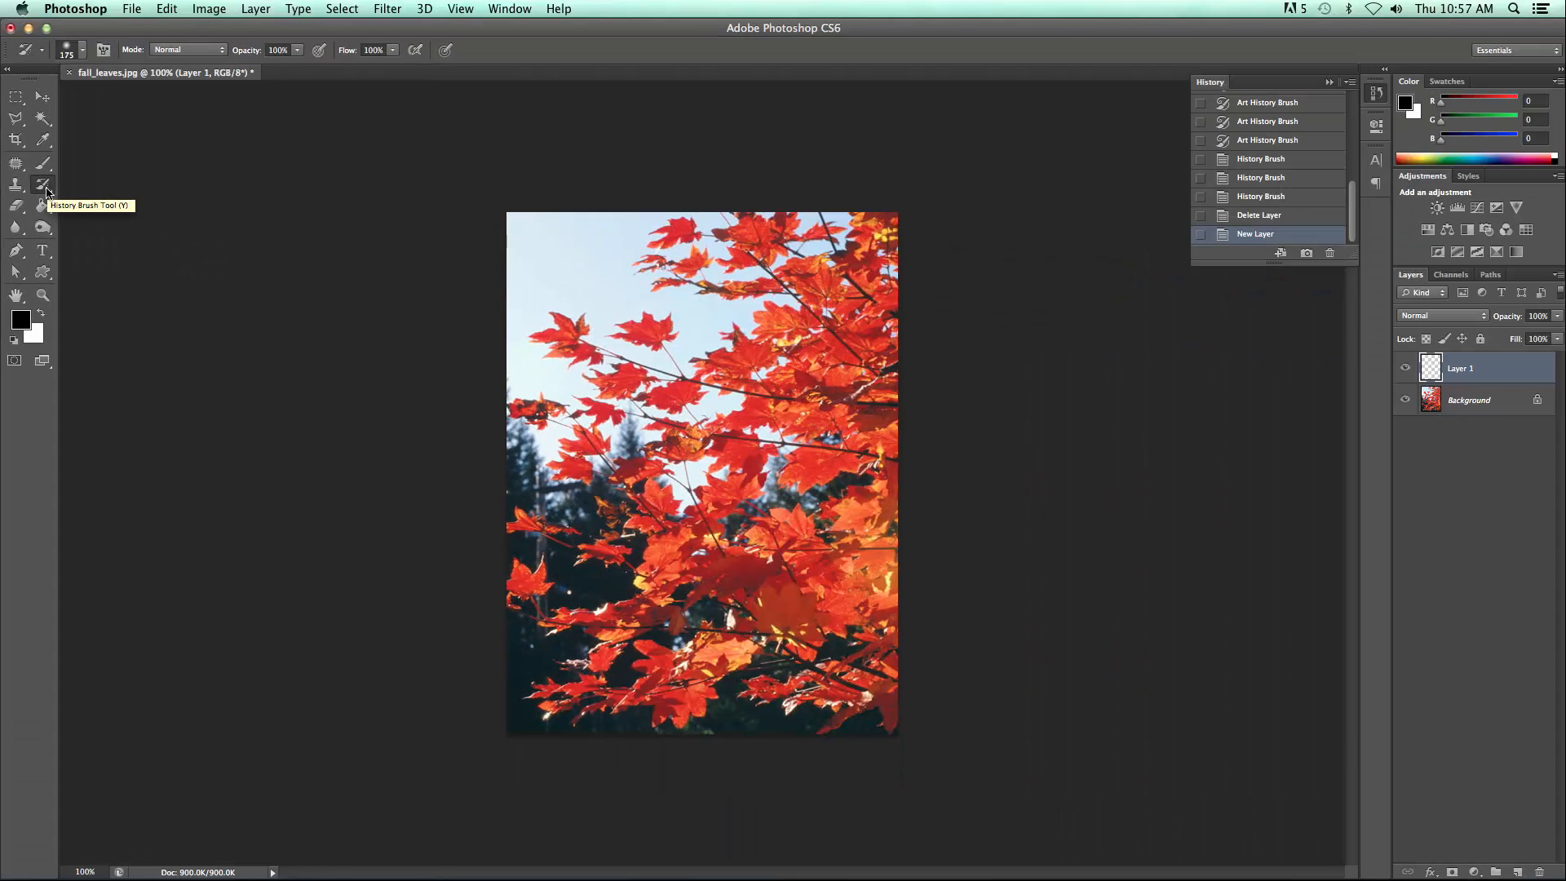
pyautogui.keyDown('alt'); pyautogui.click(46, 192); pyautogui.keyUp('alt')
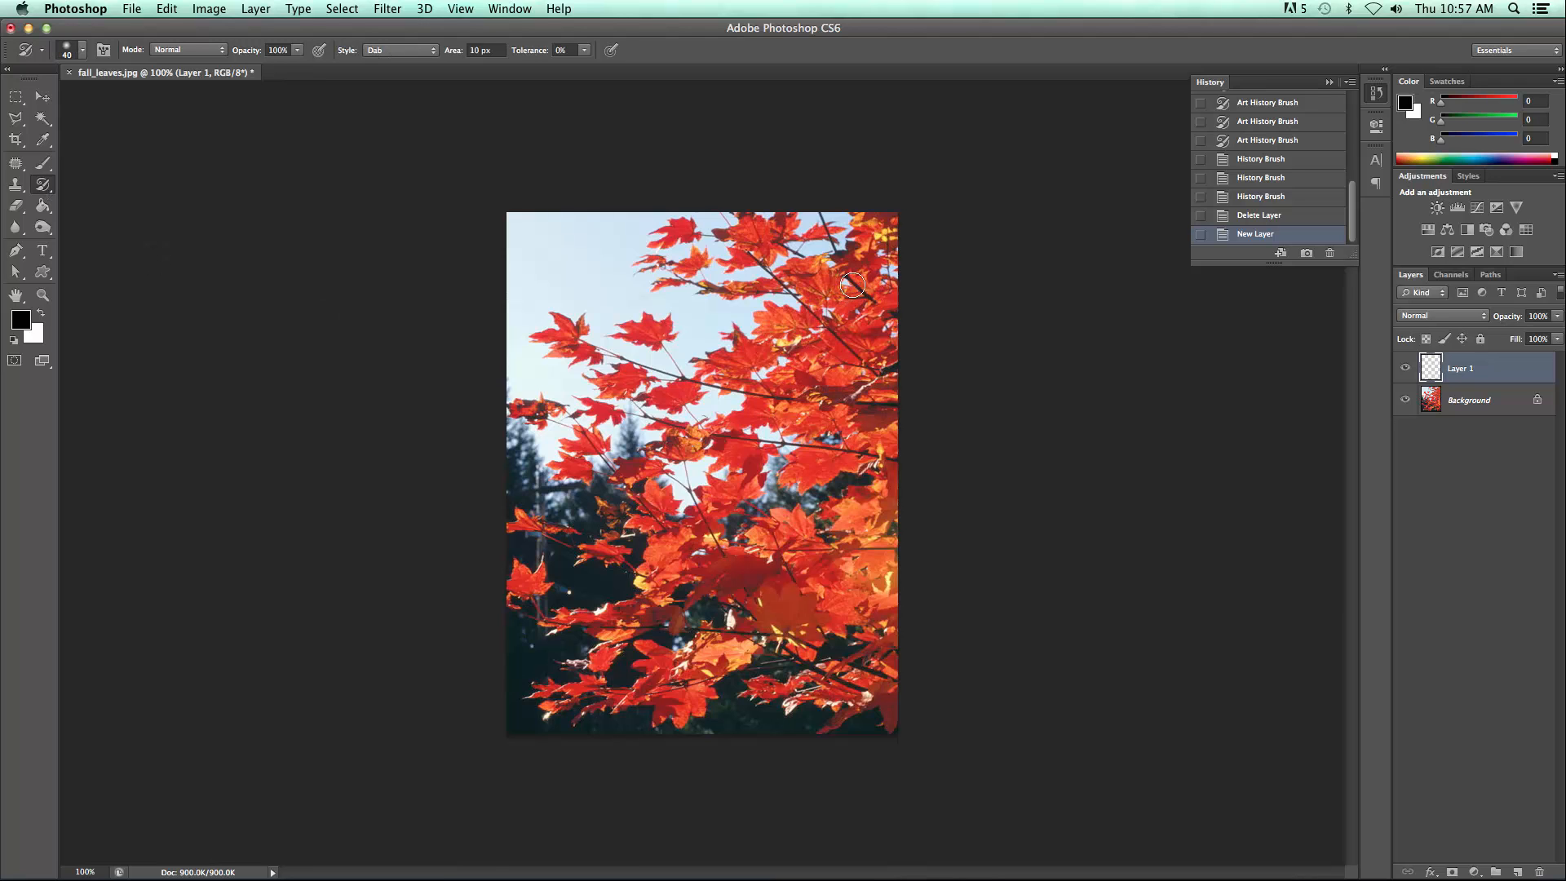
pyautogui.moveTo(852, 284)
pyautogui.mouseDown()
pyautogui.moveTo(832, 253)
pyautogui.moveTo(833, 482)
pyautogui.moveTo(787, 572)
pyautogui.moveTo(687, 645)
pyautogui.moveTo(631, 647)
pyautogui.moveTo(665, 684)
pyautogui.moveTo(797, 664)
pyautogui.moveTo(847, 495)
pyautogui.moveTo(867, 297)
pyautogui.moveTo(864, 414)
pyautogui.moveTo(827, 371)
pyautogui.moveTo(781, 586)
pyautogui.moveTo(564, 638)
pyautogui.moveTo(702, 659)
pyautogui.moveTo(562, 693)
pyautogui.moveTo(839, 700)
pyautogui.moveTo(819, 652)
pyautogui.mouseUp()
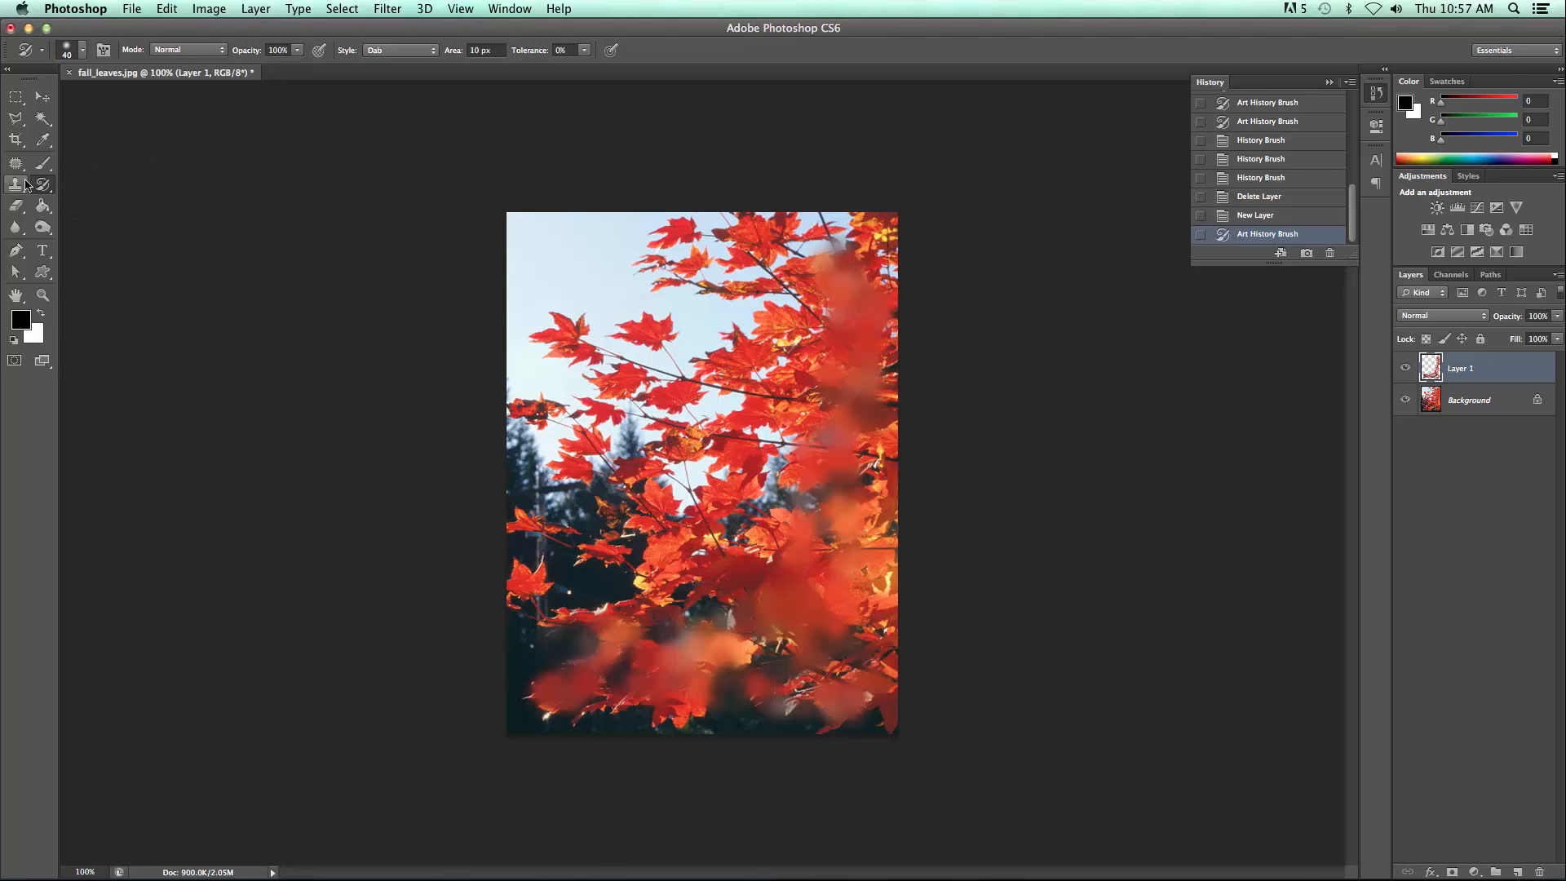
# Try extending the canvas with the Crop tool and moving the painted dabs onto the blank area beside the photo, and undo both.
pyautogui.click(15, 139)
pyautogui.moveTo(508, 214); pyautogui.dragTo(483, 193)
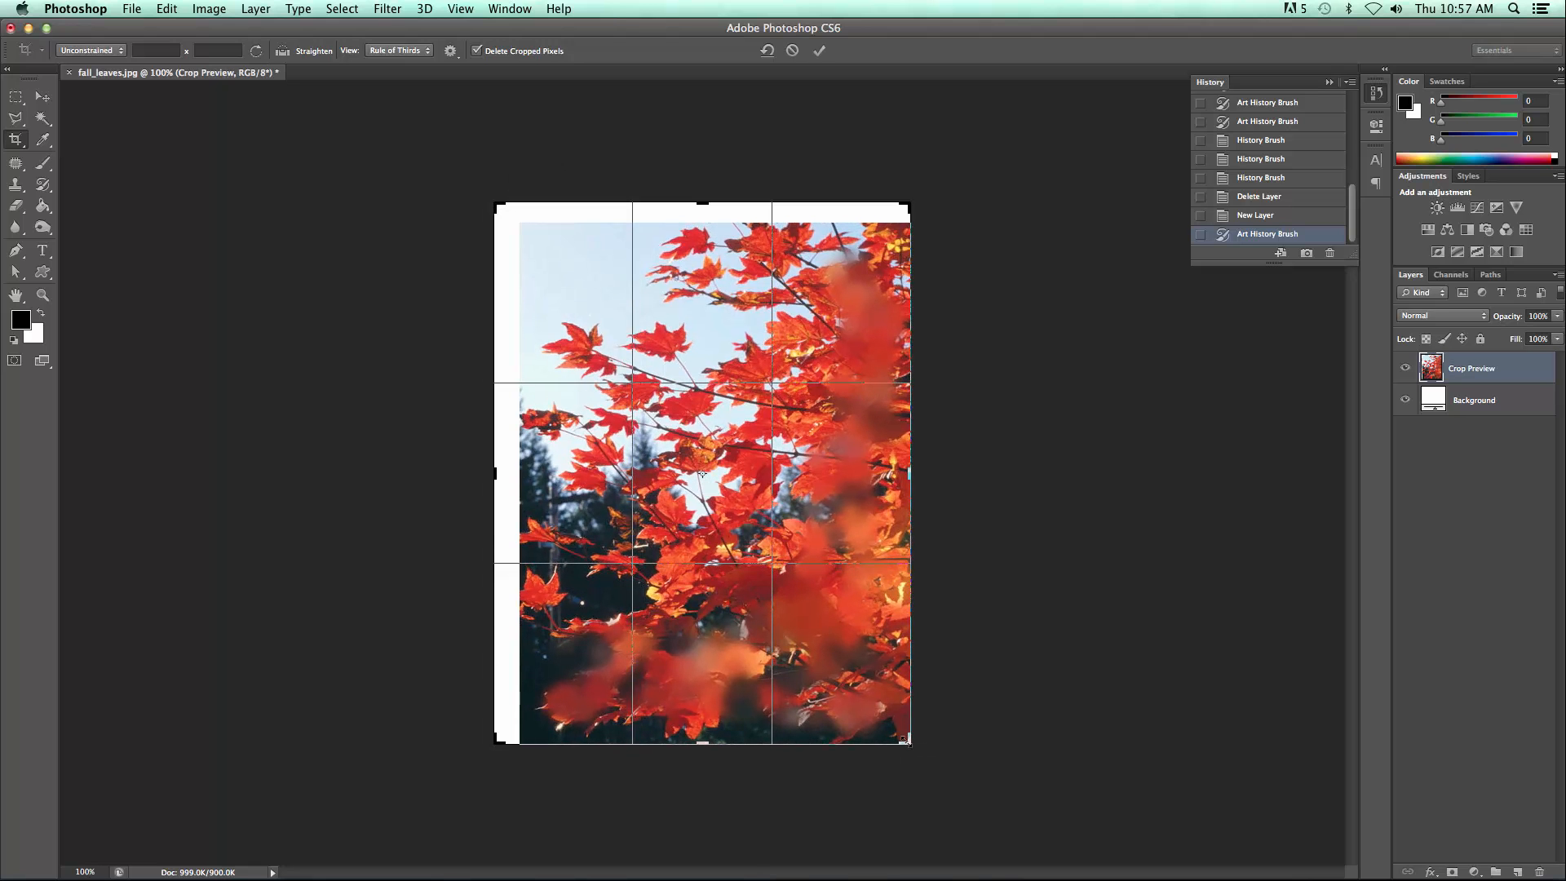
pyautogui.moveTo(911, 743); pyautogui.dragTo(1142, 774)
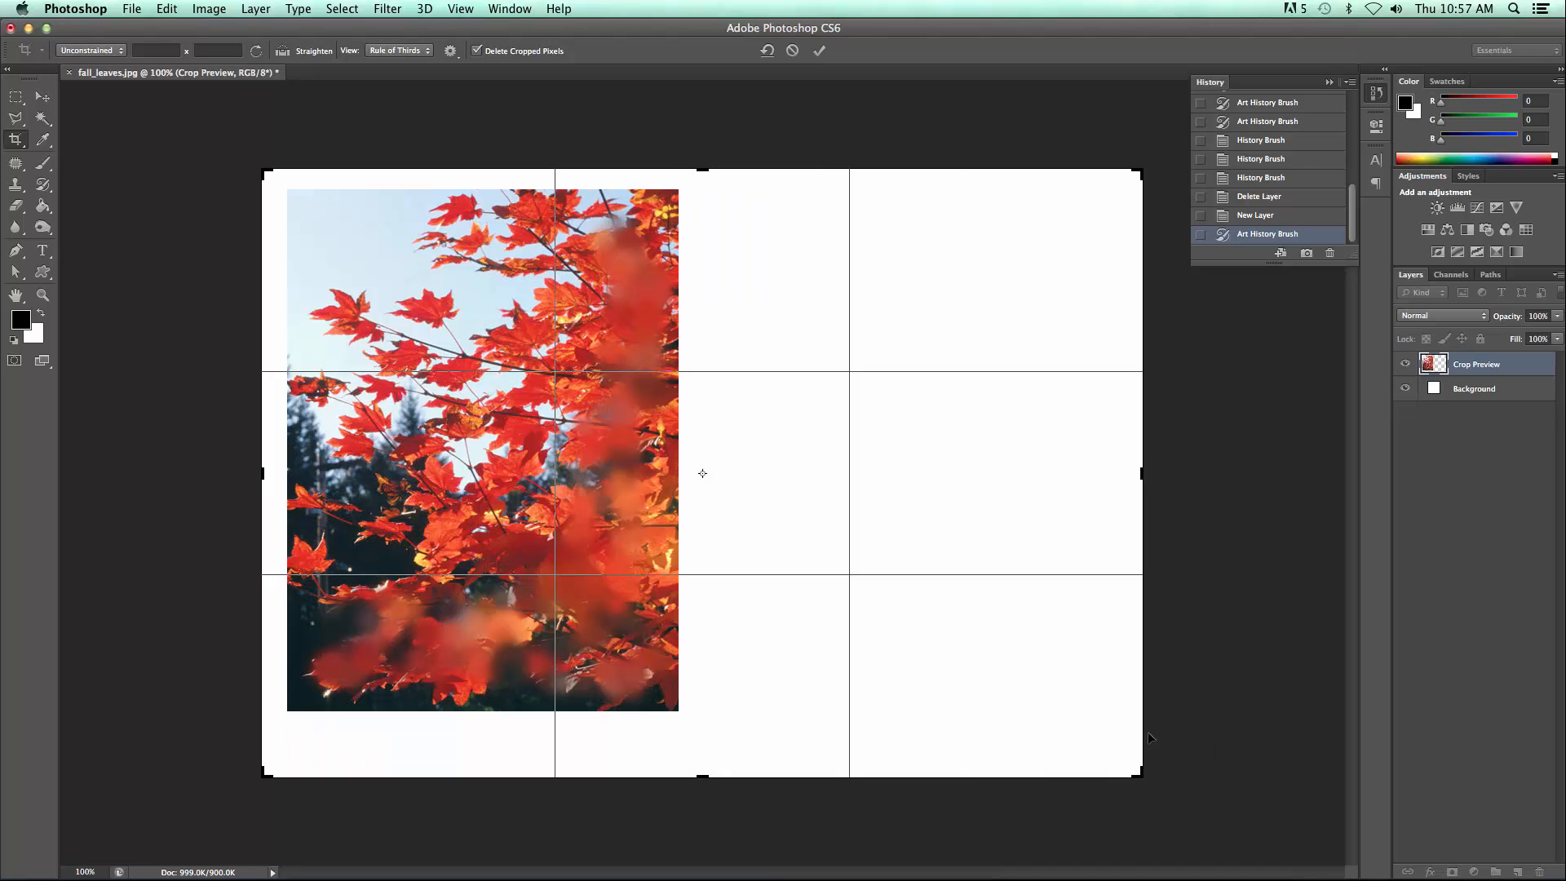
pyautogui.click(819, 50)
pyautogui.click(42, 96)
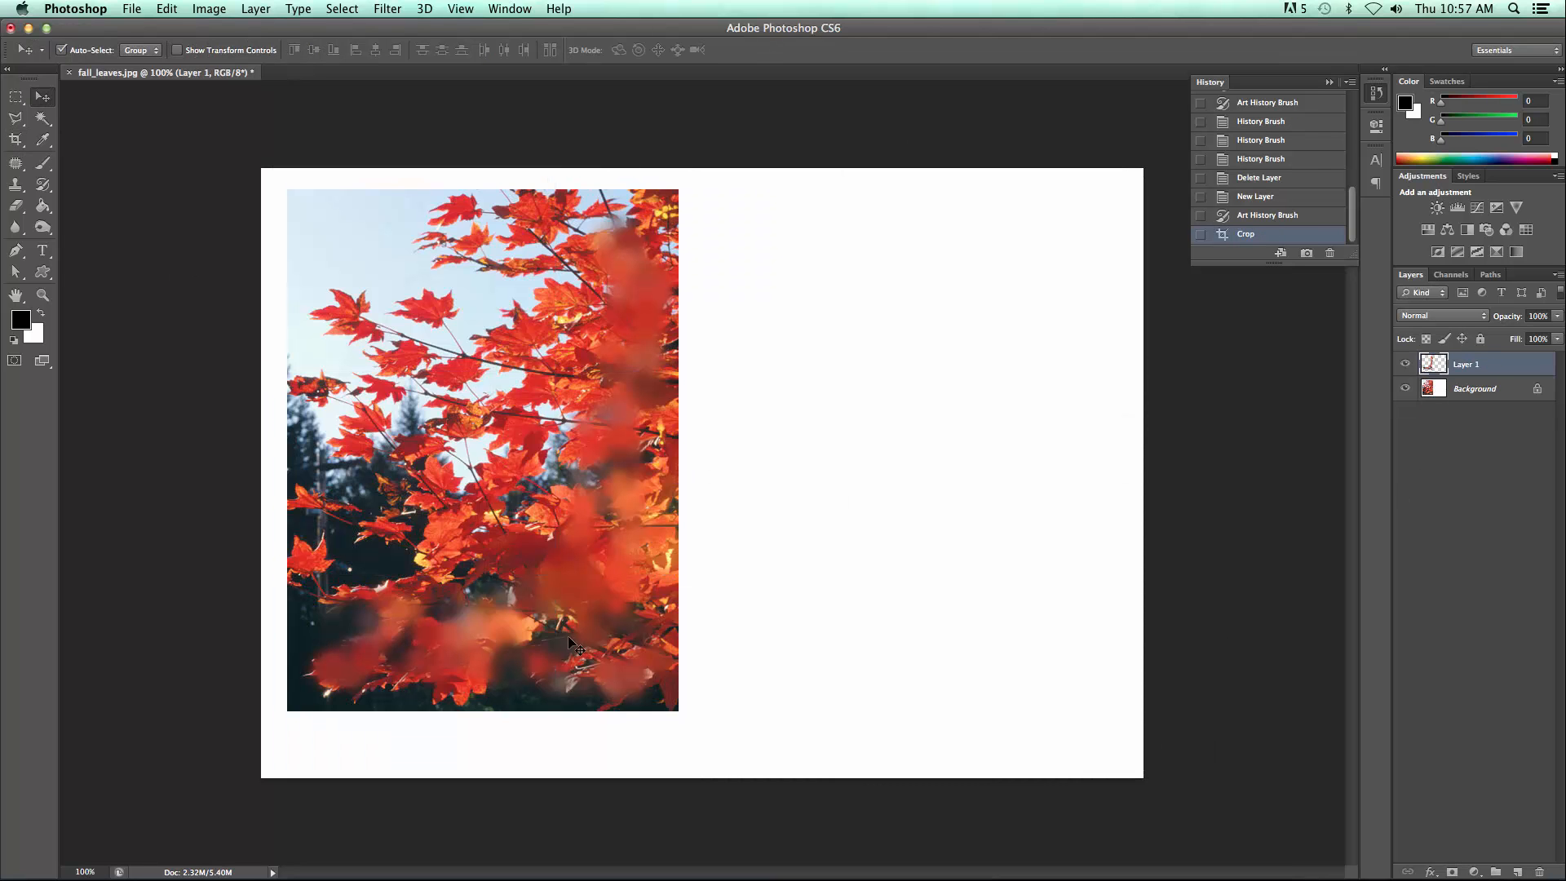
pyautogui.moveTo(579, 602); pyautogui.dragTo(996, 598)
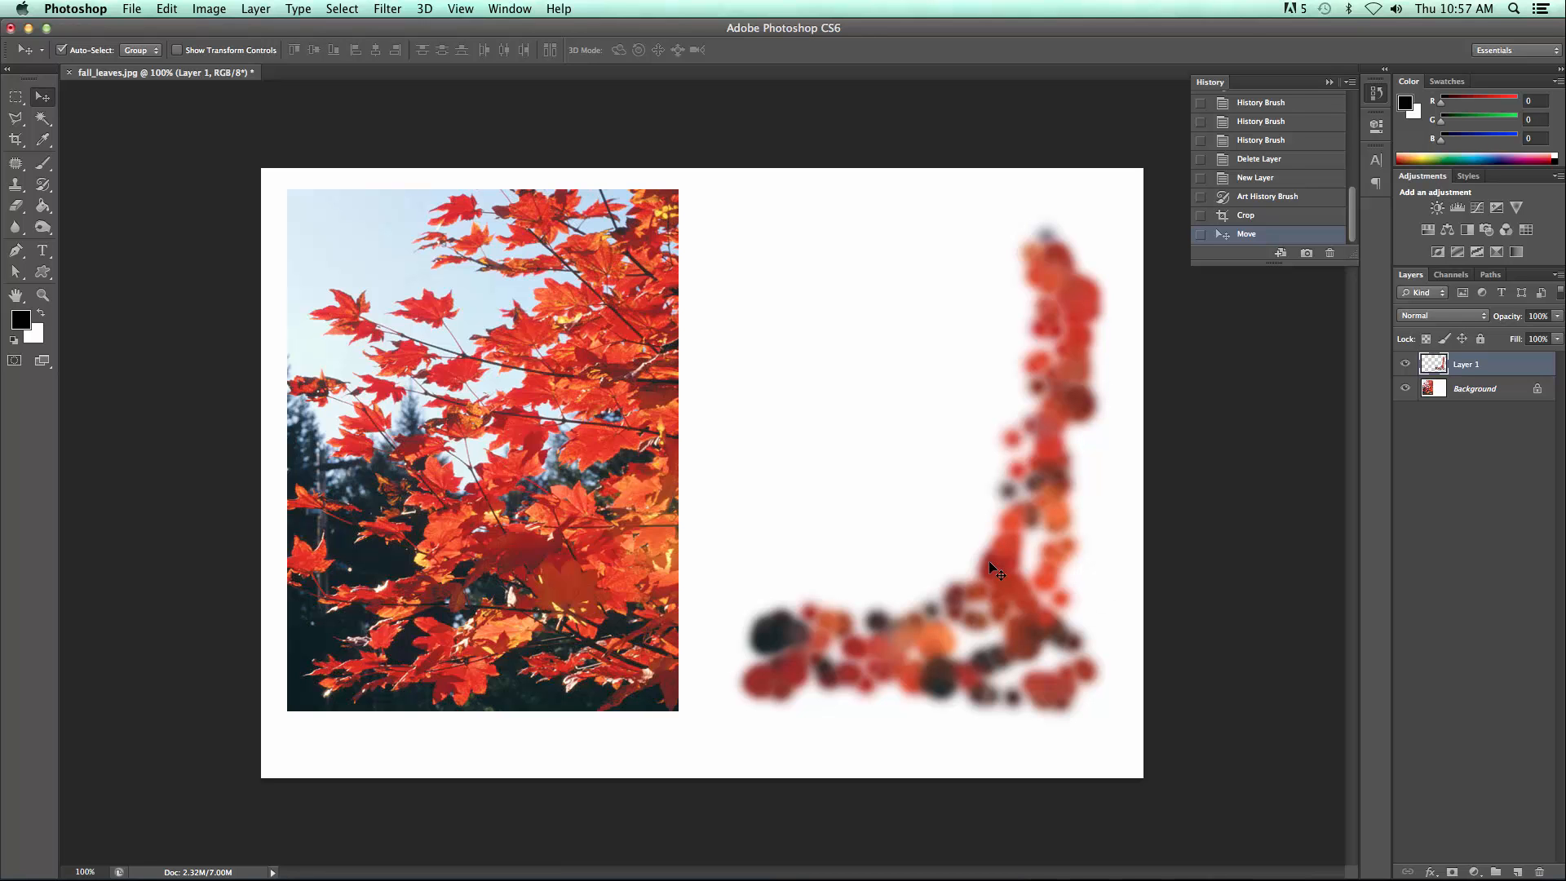
pyautogui.press('super+alt+z')
pyautogui.press('super+alt+z')
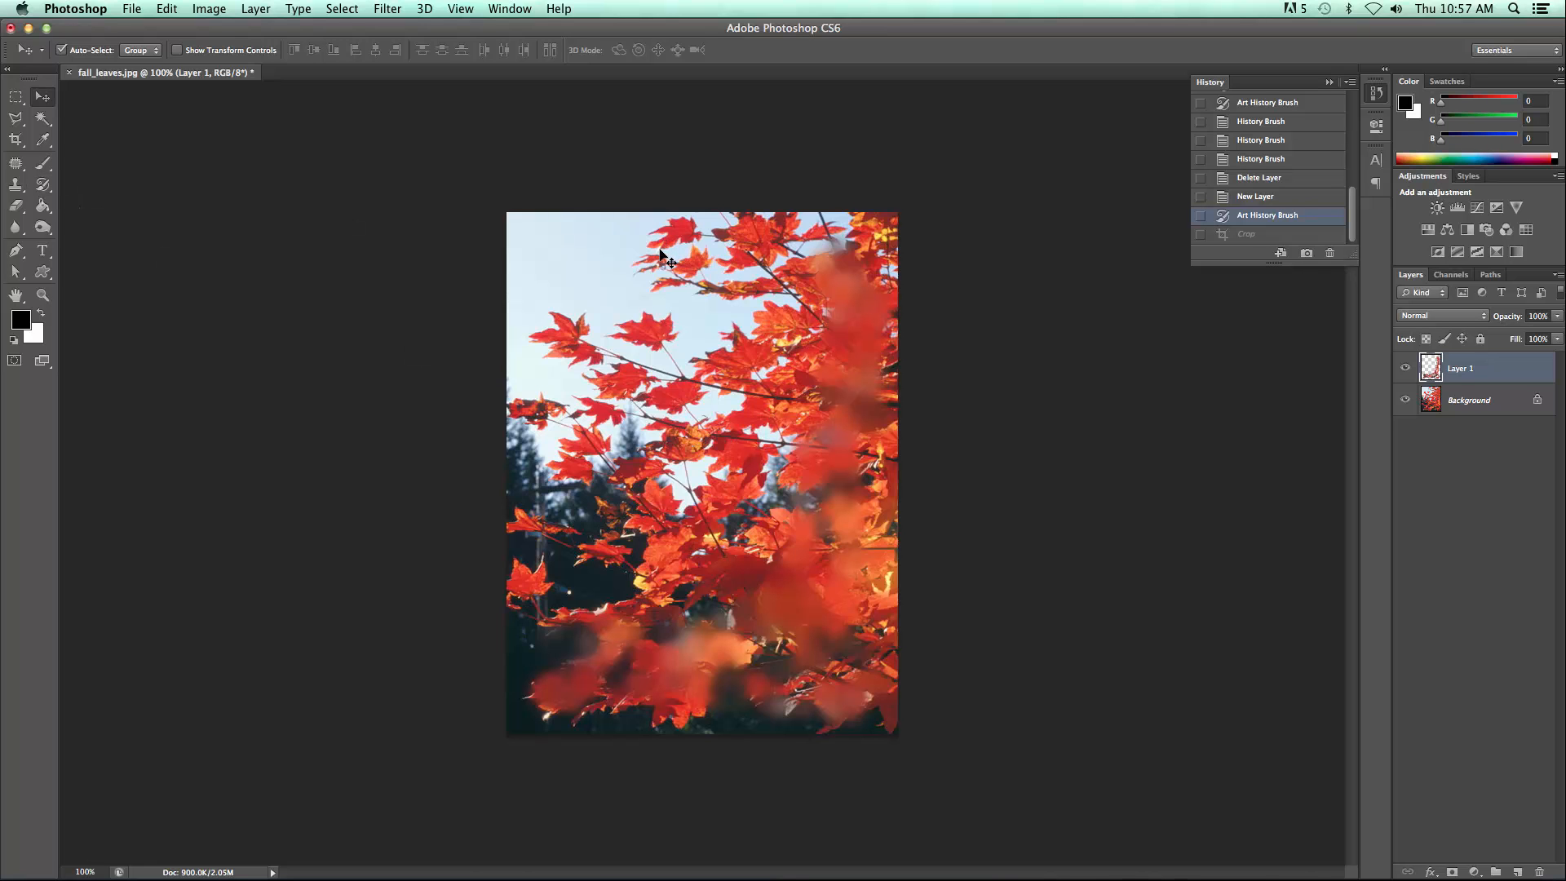
# Paint Loose Curl strokes over the whole photo with the Art History Brush and restore the central leaves with the 175 px History Brush.
pyautogui.press('y')
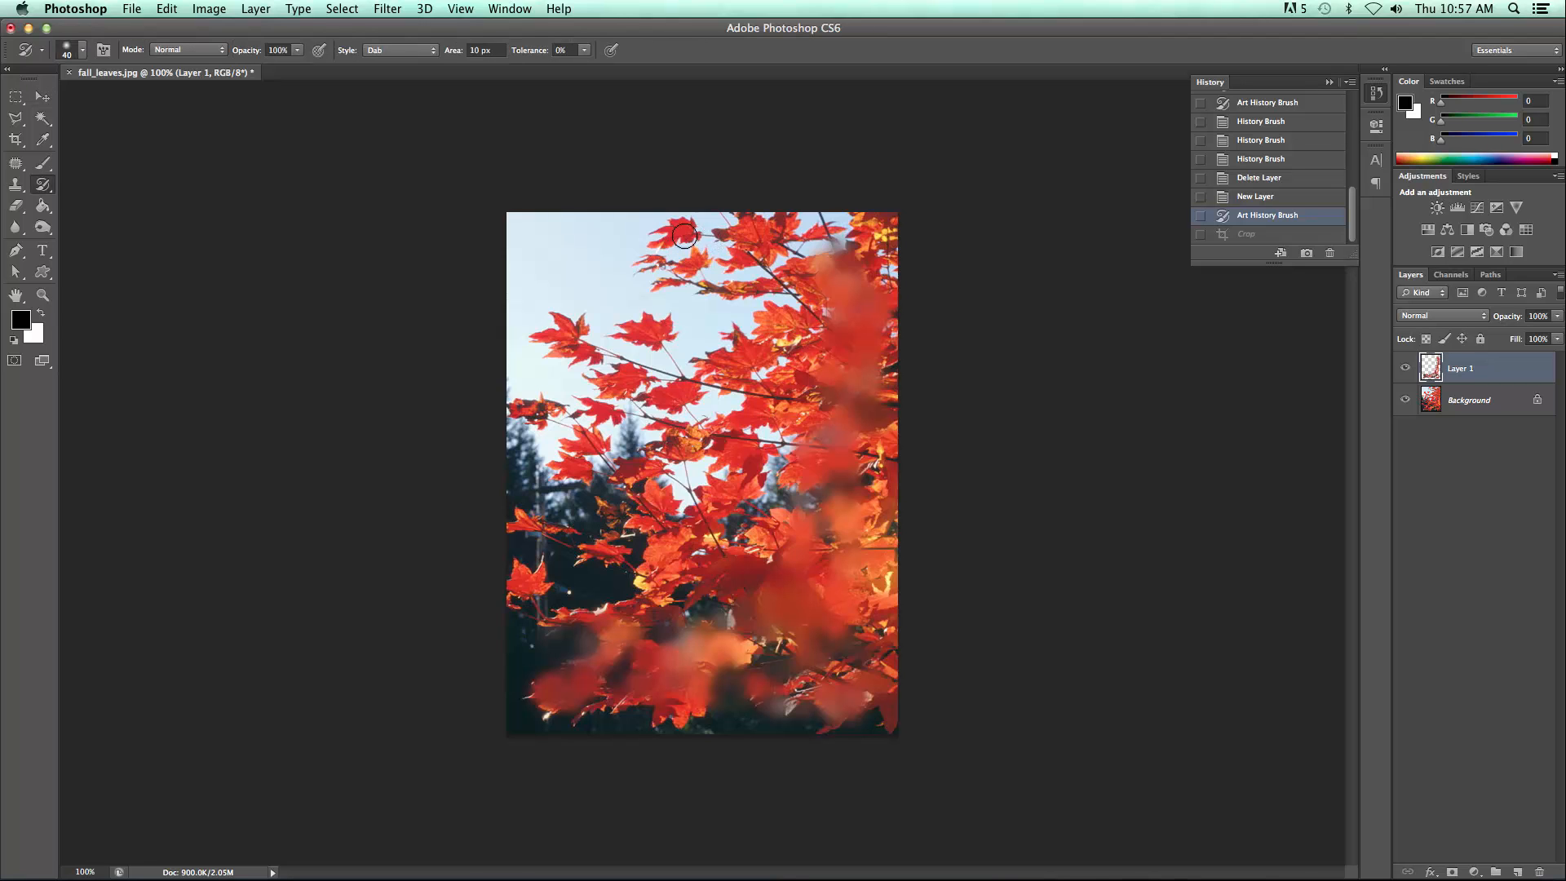
pyautogui.click(433, 52)
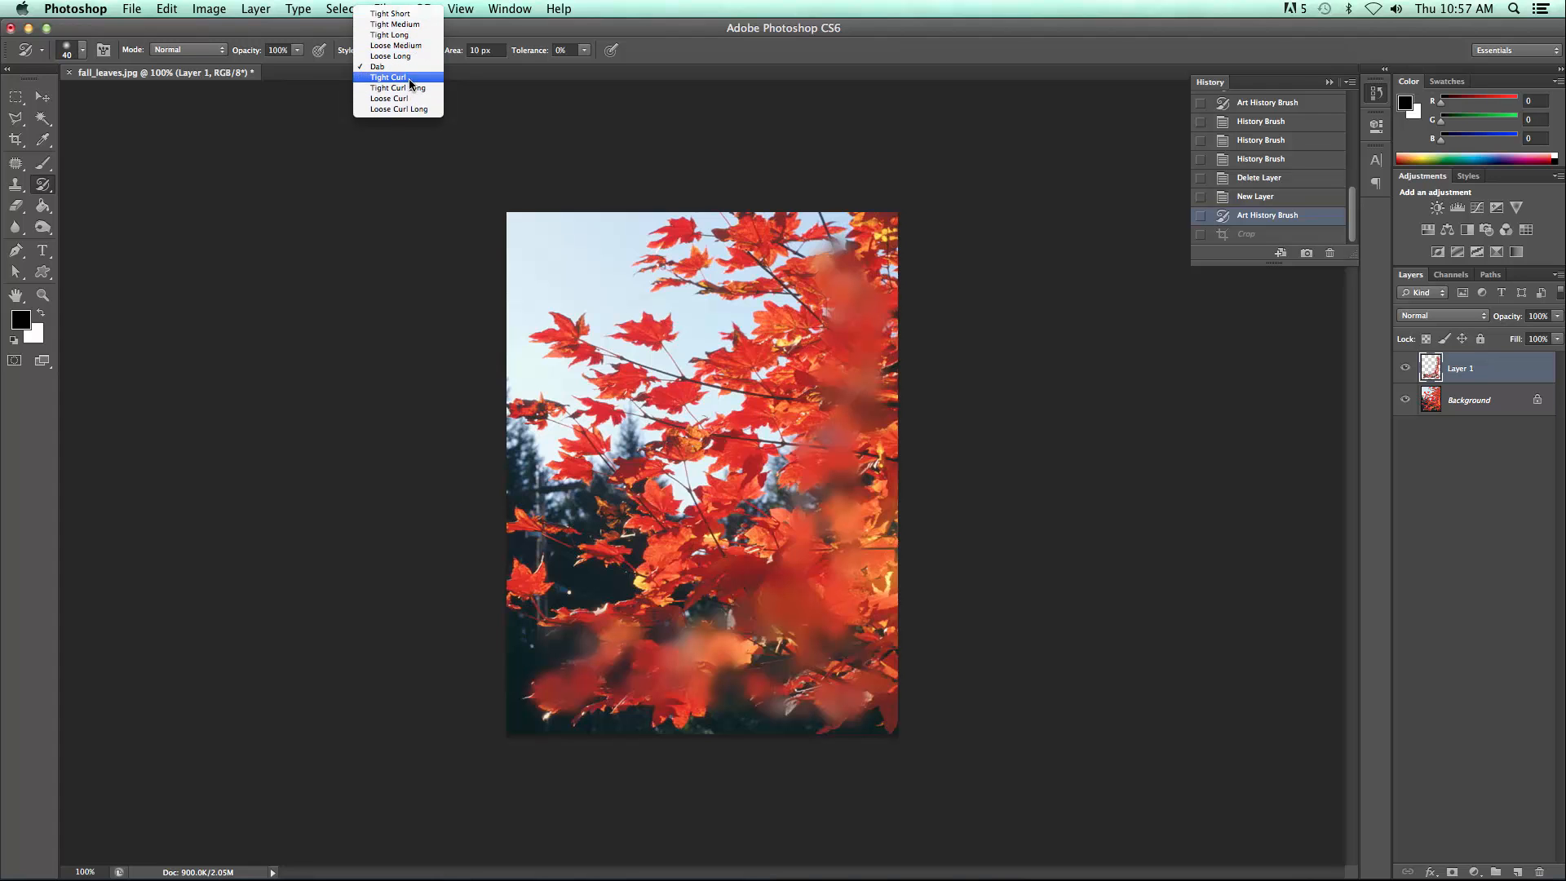
pyautogui.click(408, 99)
pyautogui.moveTo(758, 274)
pyautogui.mouseDown()
pyautogui.moveTo(614, 254)
pyautogui.moveTo(708, 314)
pyautogui.moveTo(865, 329)
pyautogui.moveTo(537, 382)
pyautogui.moveTo(826, 444)
pyautogui.moveTo(589, 522)
pyautogui.moveTo(863, 563)
pyautogui.moveTo(635, 610)
pyautogui.moveTo(586, 643)
pyautogui.moveTo(947, 710)
pyautogui.moveTo(792, 723)
pyautogui.moveTo(513, 697)
pyautogui.moveTo(864, 705)
pyautogui.moveTo(898, 507)
pyautogui.moveTo(874, 331)
pyautogui.moveTo(739, 229)
pyautogui.moveTo(571, 186)
pyautogui.moveTo(539, 570)
pyautogui.moveTo(563, 481)
pyautogui.moveTo(572, 225)
pyautogui.moveTo(513, 657)
pyautogui.moveTo(799, 311)
pyautogui.moveTo(857, 282)
pyautogui.moveTo(792, 659)
pyautogui.moveTo(876, 600)
pyautogui.moveTo(623, 179)
pyautogui.moveTo(655, 465)
pyautogui.moveTo(800, 604)
pyautogui.moveTo(777, 345)
pyautogui.moveTo(790, 574)
pyautogui.moveTo(751, 437)
pyautogui.moveTo(599, 362)
pyautogui.mouseUp()
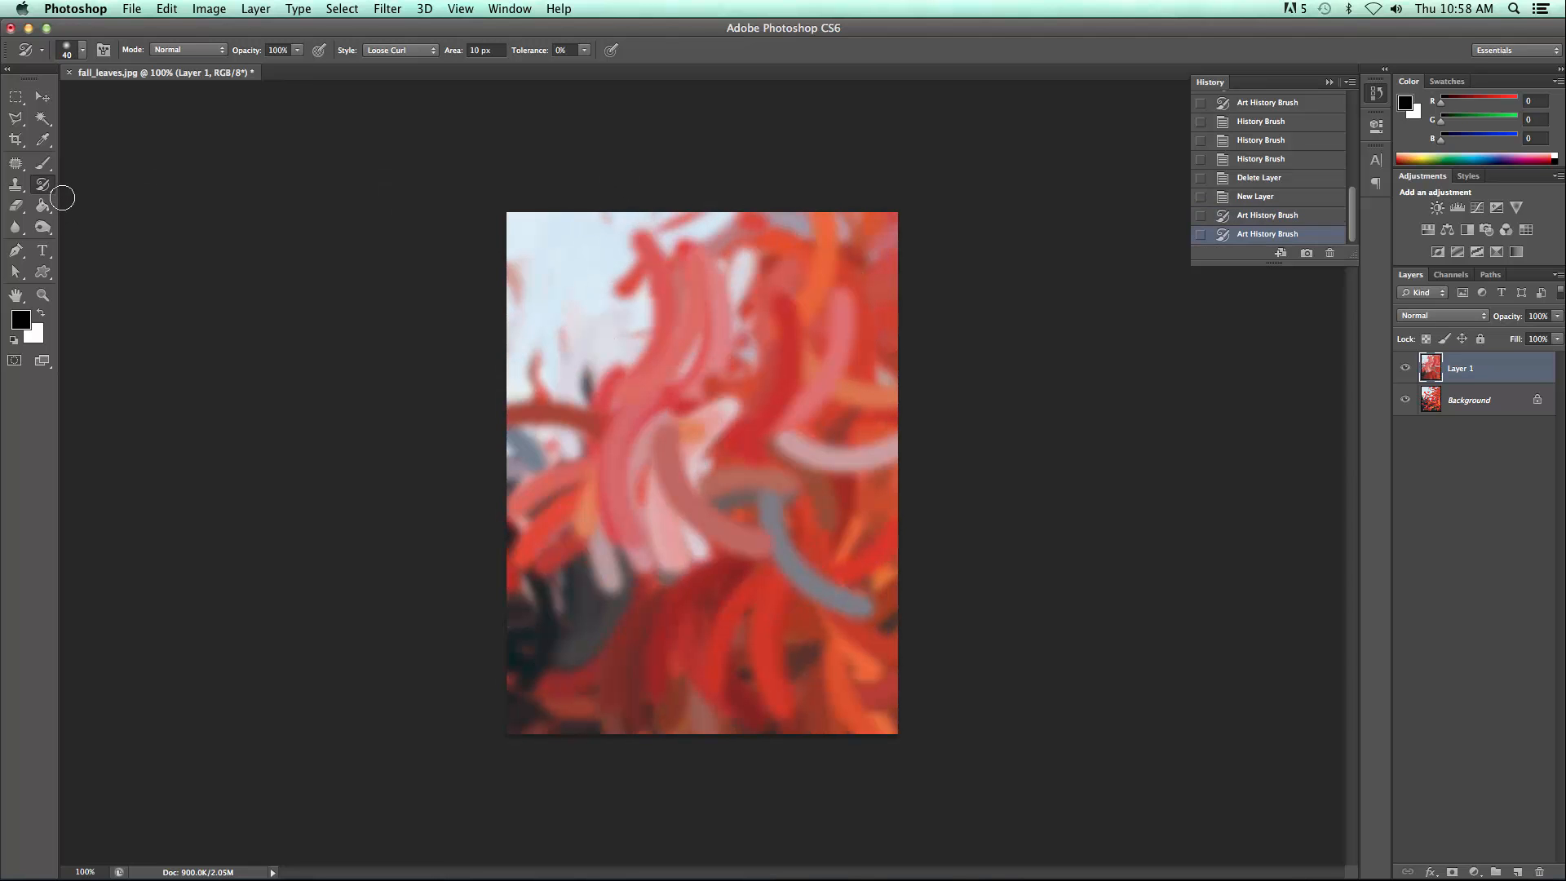
pyautogui.hotkey('shift', 'y')
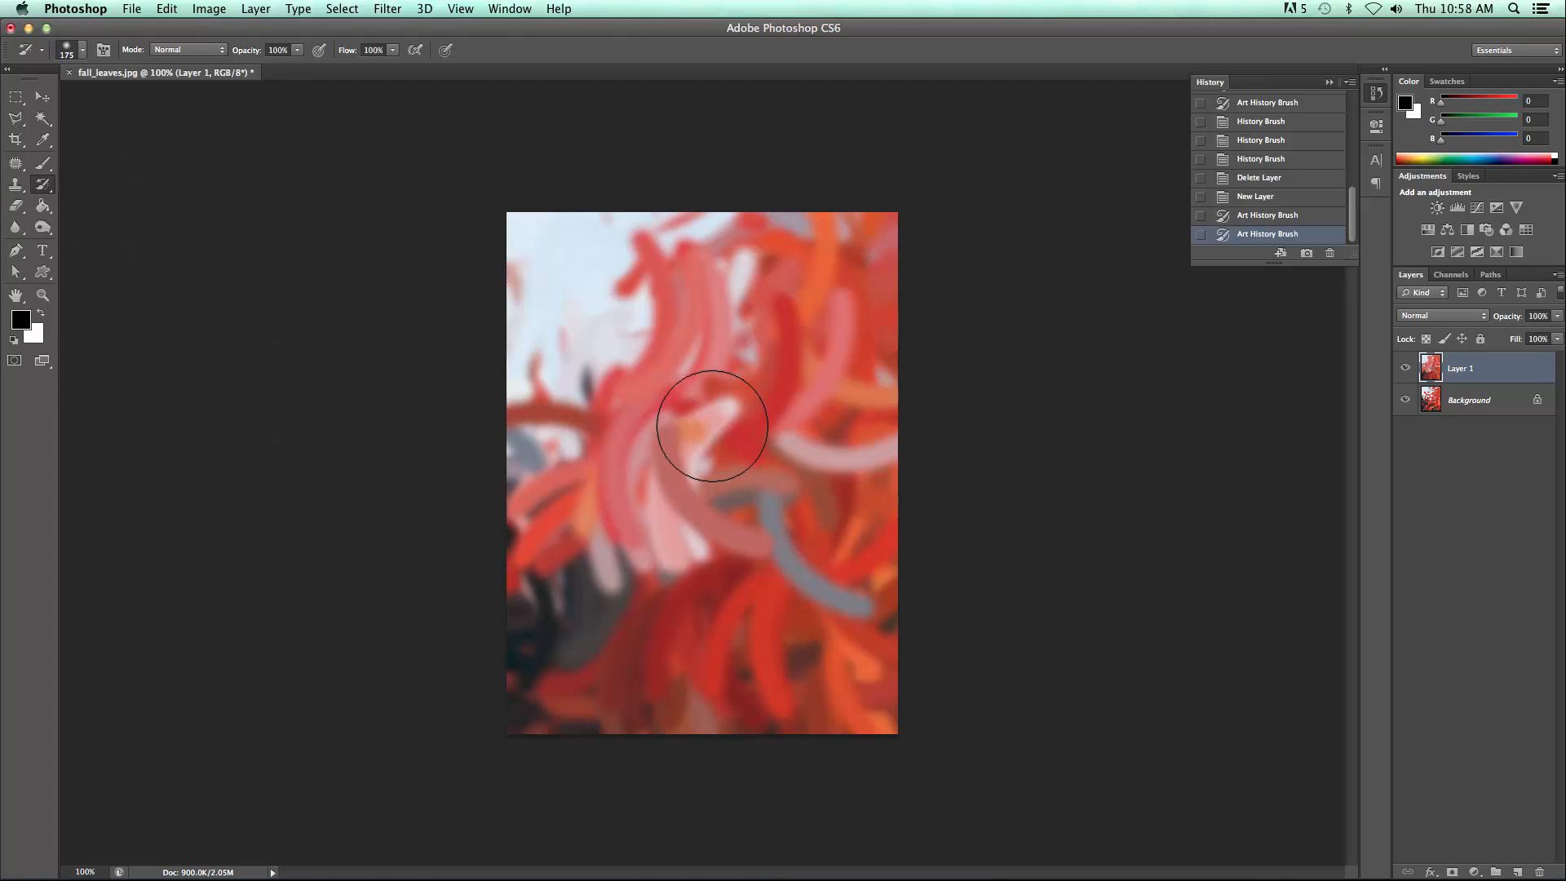
pyautogui.moveTo(699, 412)
pyautogui.mouseDown()
pyautogui.moveTo(652, 440)
pyautogui.moveTo(725, 484)
pyautogui.moveTo(754, 461)
pyautogui.moveTo(762, 358)
pyautogui.moveTo(786, 320)
pyautogui.moveTo(697, 388)
pyautogui.moveTo(672, 371)
pyautogui.moveTo(629, 512)
pyautogui.moveTo(708, 565)
pyautogui.moveTo(779, 532)
pyautogui.moveTo(794, 429)
pyautogui.moveTo(771, 582)
pyautogui.moveTo(621, 594)
pyautogui.moveTo(708, 526)
pyautogui.mouseUp()
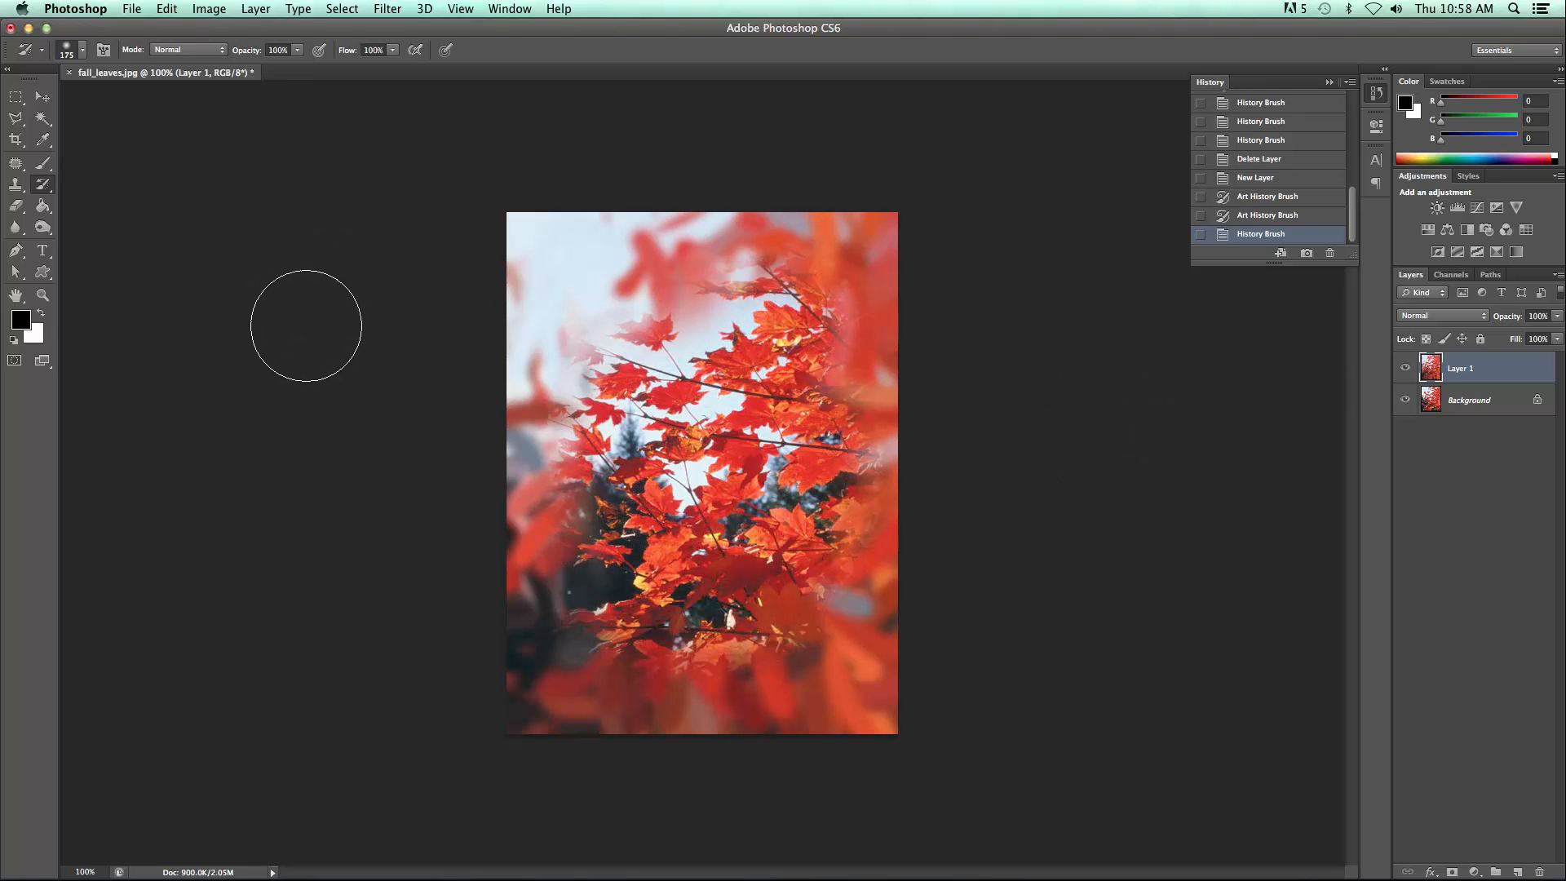
# Set the Art History Brush to Hue mode and paint Loose Curl strokes across the photo.
pyautogui.hotkey('shift', 'y')
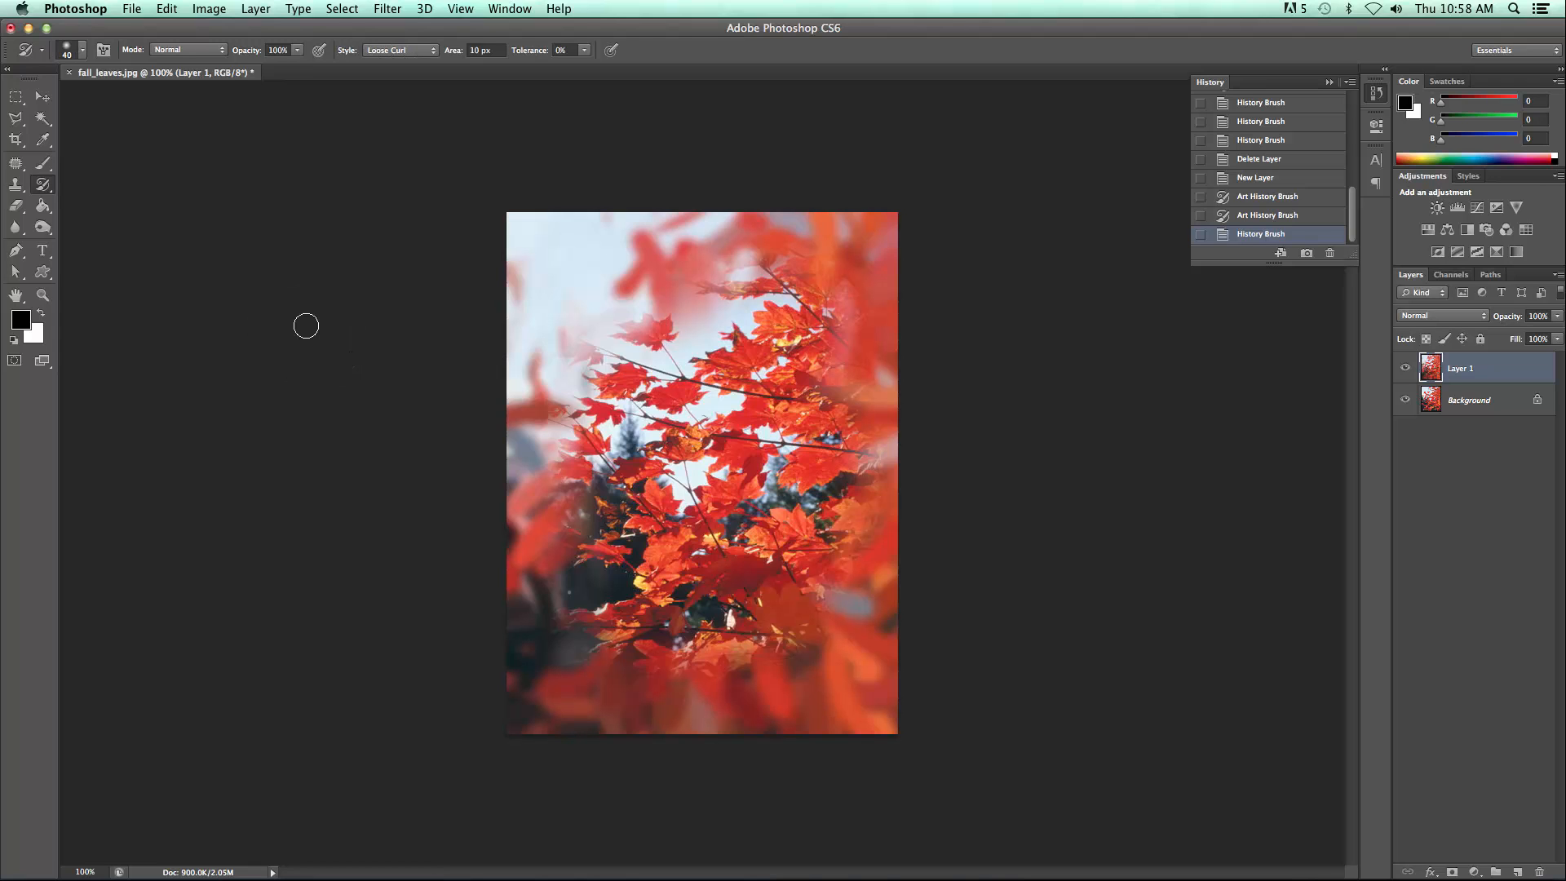
pyautogui.click(224, 50)
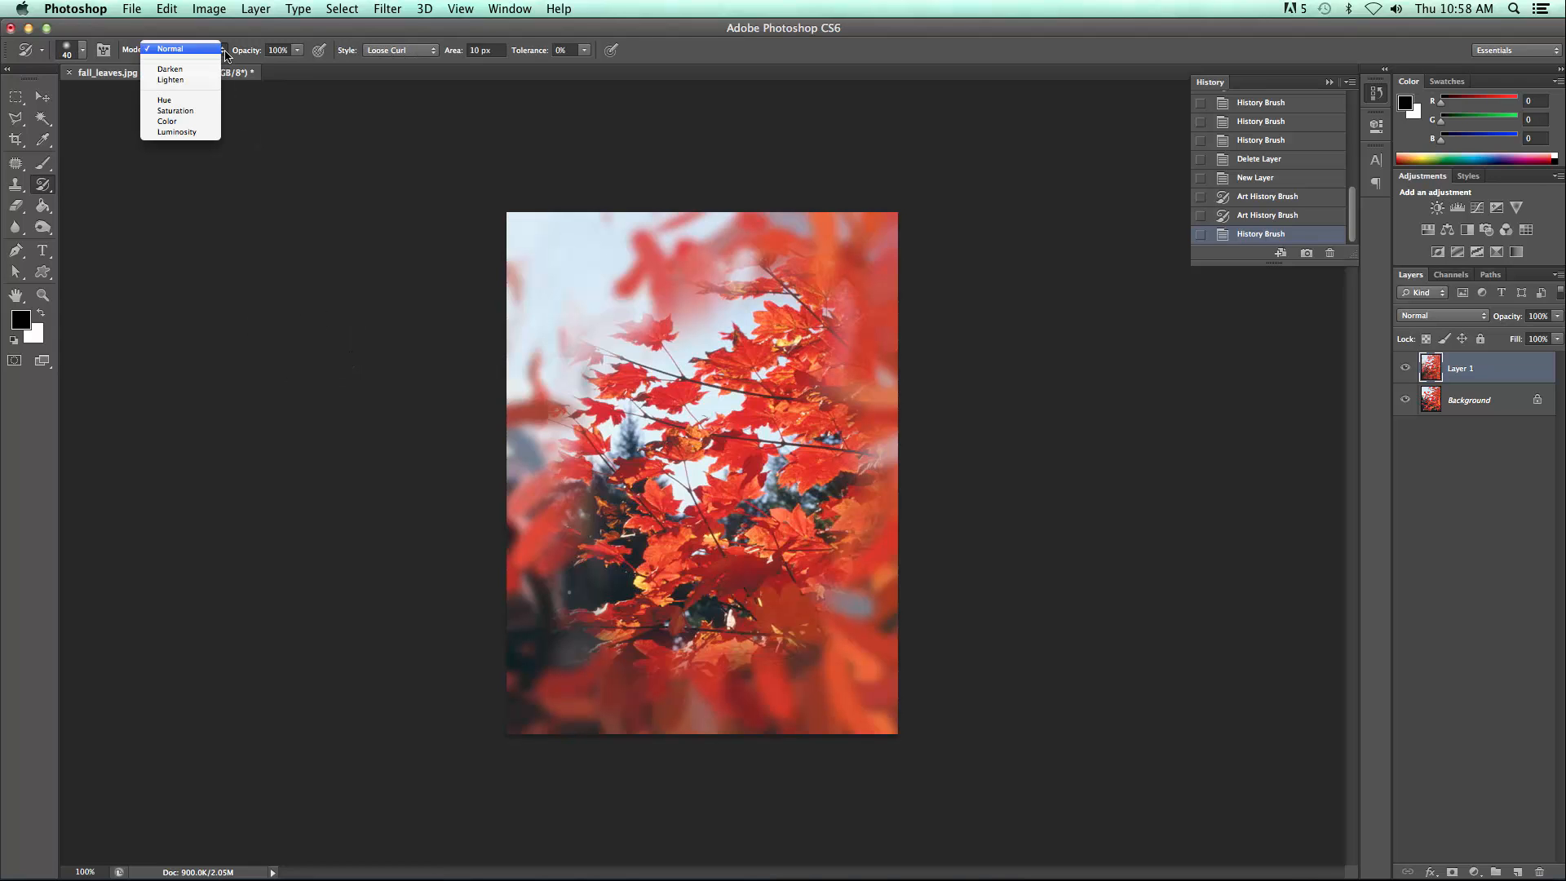
pyautogui.click(196, 101)
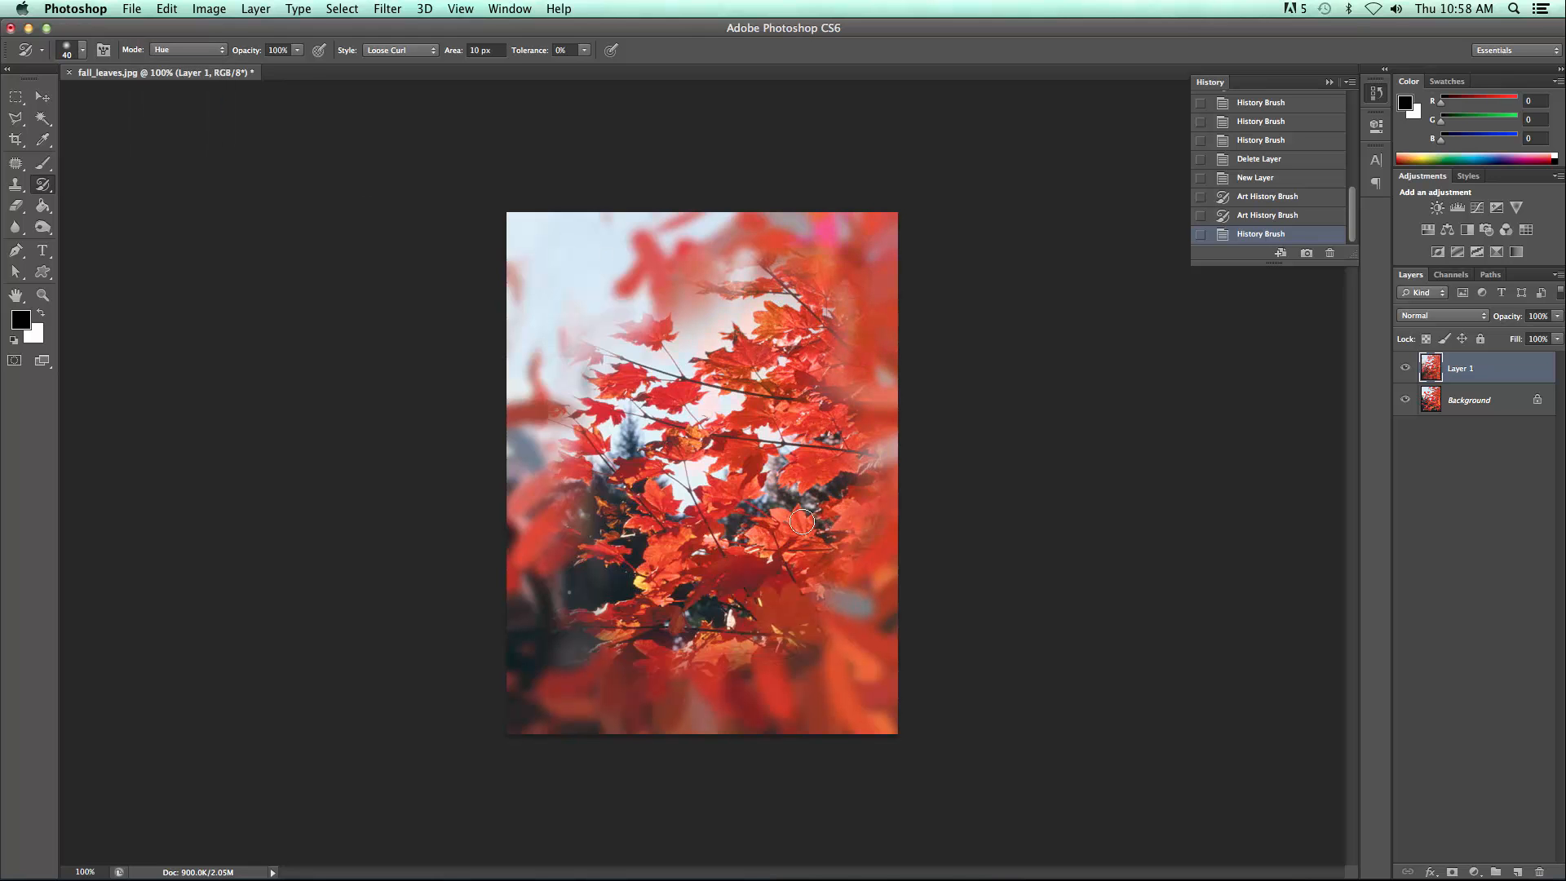
pyautogui.moveTo(611, 603)
pyautogui.mouseDown()
pyautogui.moveTo(549, 531)
pyautogui.moveTo(557, 327)
pyautogui.moveTo(540, 410)
pyautogui.moveTo(580, 705)
pyautogui.moveTo(721, 700)
pyautogui.moveTo(827, 644)
pyautogui.moveTo(847, 572)
pyautogui.moveTo(862, 673)
pyautogui.moveTo(869, 414)
pyautogui.mouseUp()
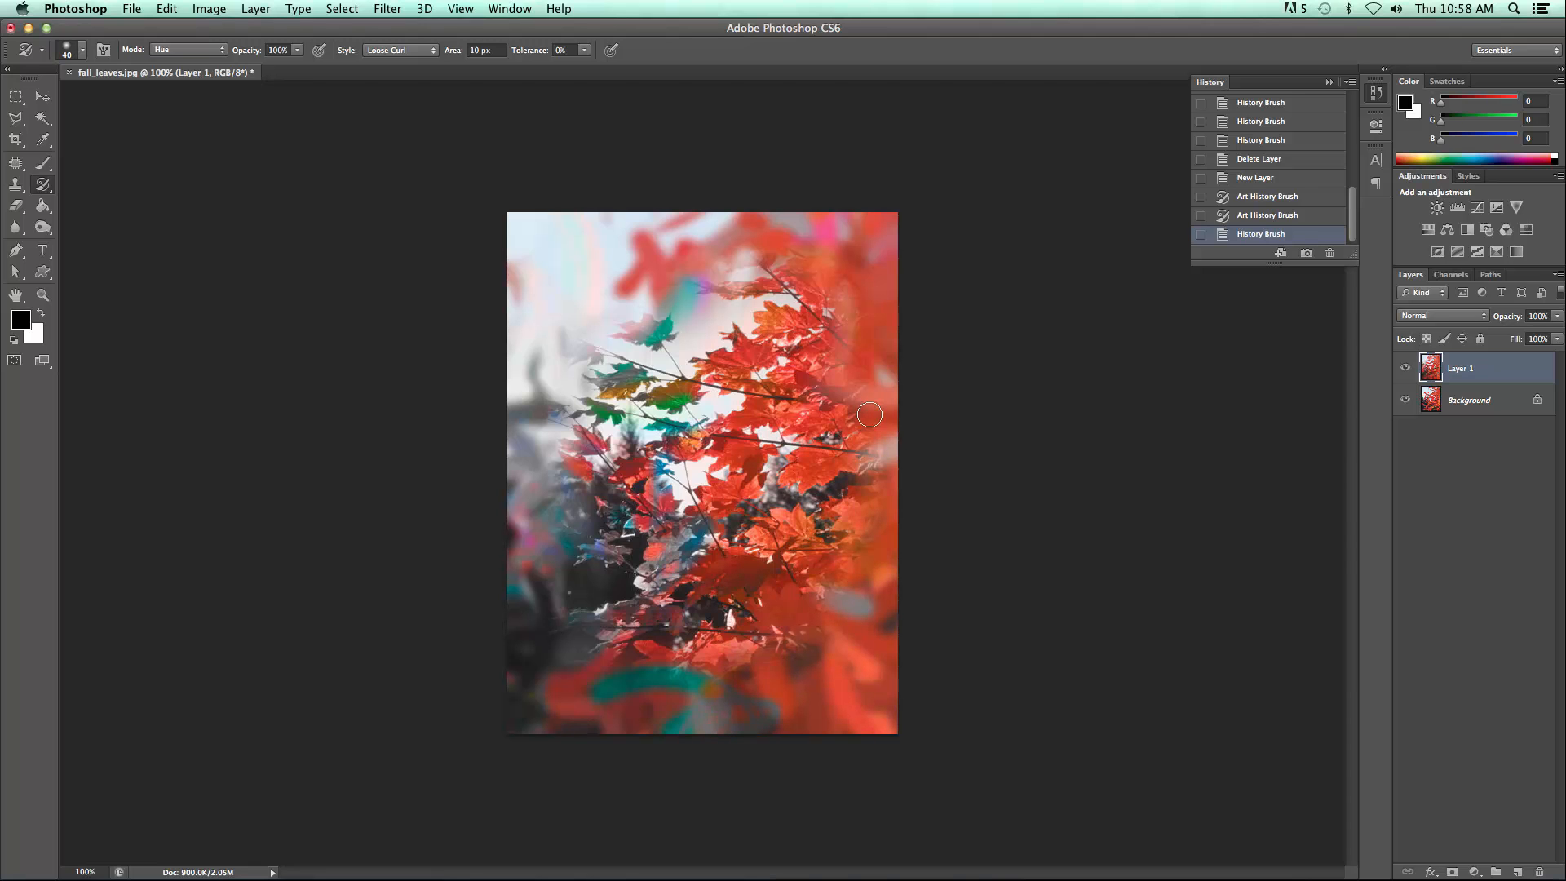
# Change the Art History Brush mode to Color and paint over the right half of the photo.
pyautogui.click(187, 50)
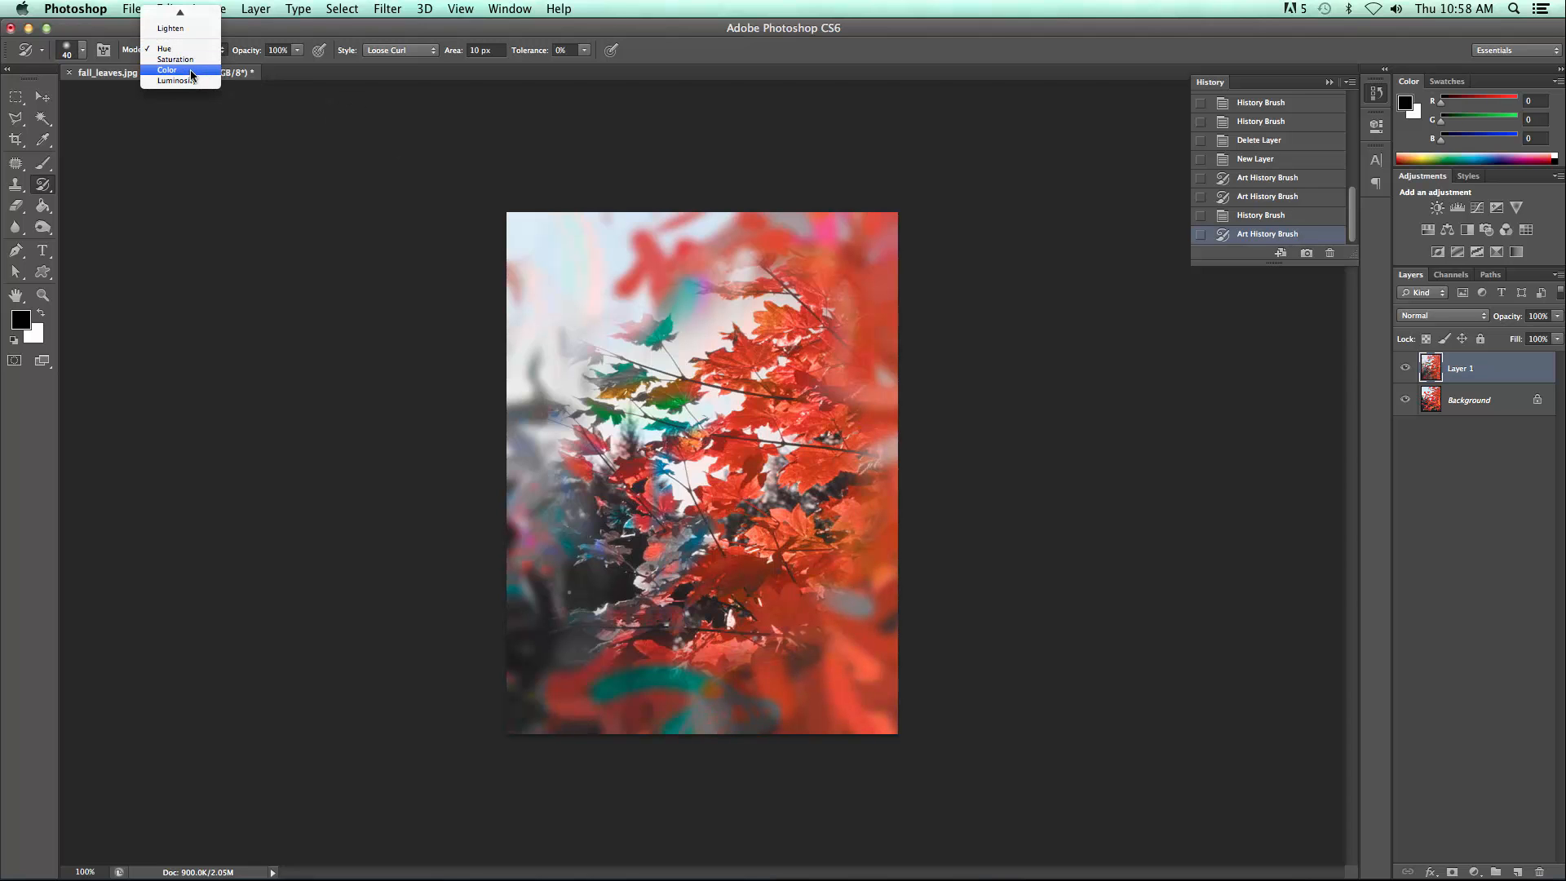
pyautogui.click(195, 75)
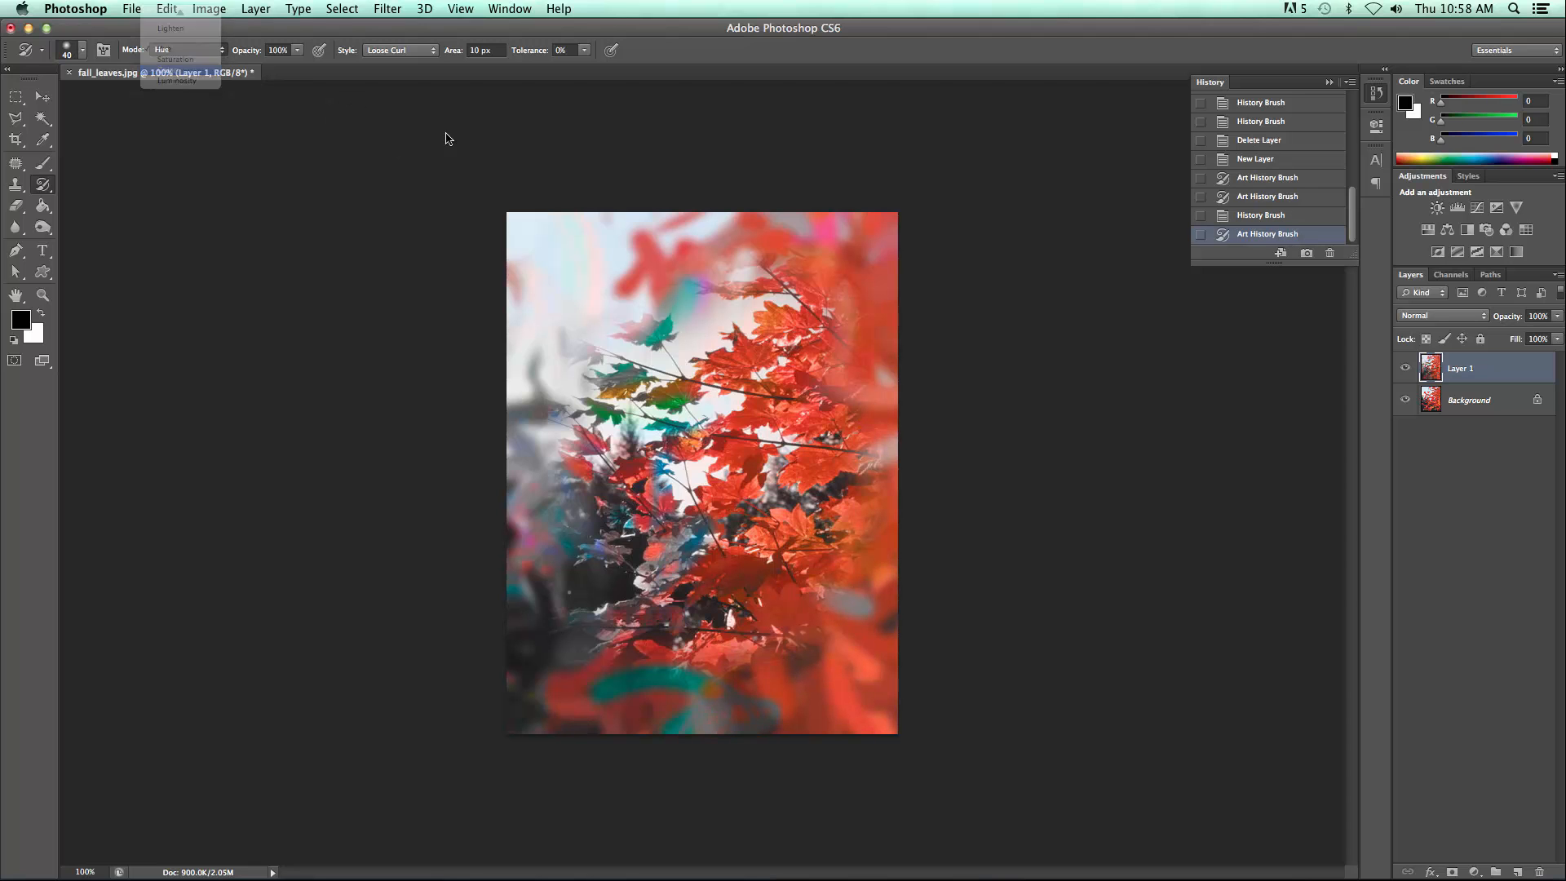
pyautogui.click(844, 665)
# Set the brush style to Dab and the mode to Saturation, and paint over the photo's centre and left side.
pyautogui.click(416, 53)
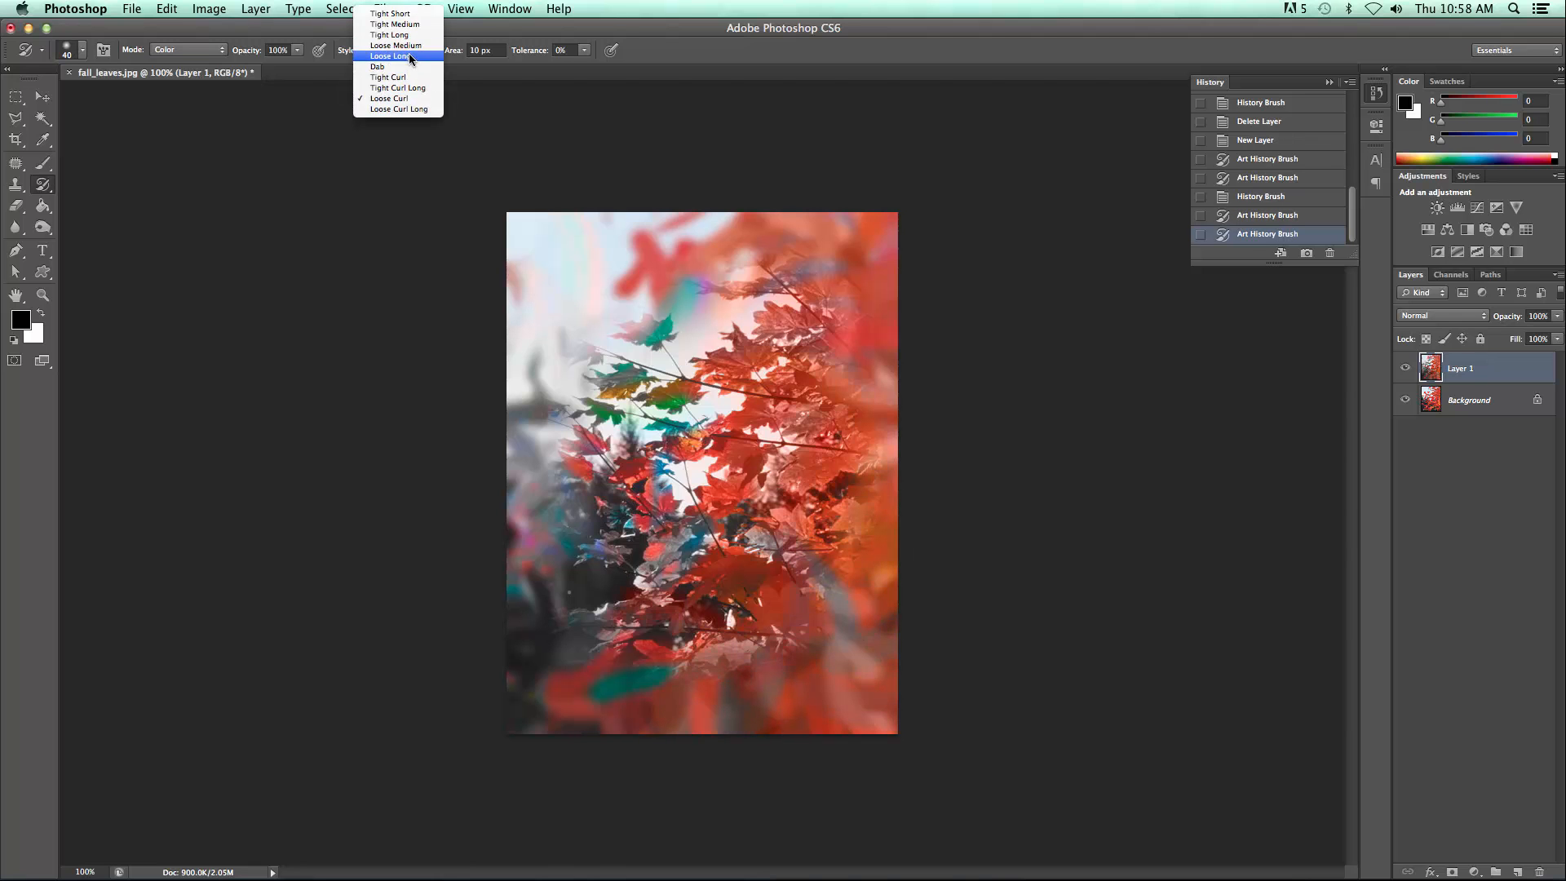
pyautogui.click(403, 67)
pyautogui.click(186, 50)
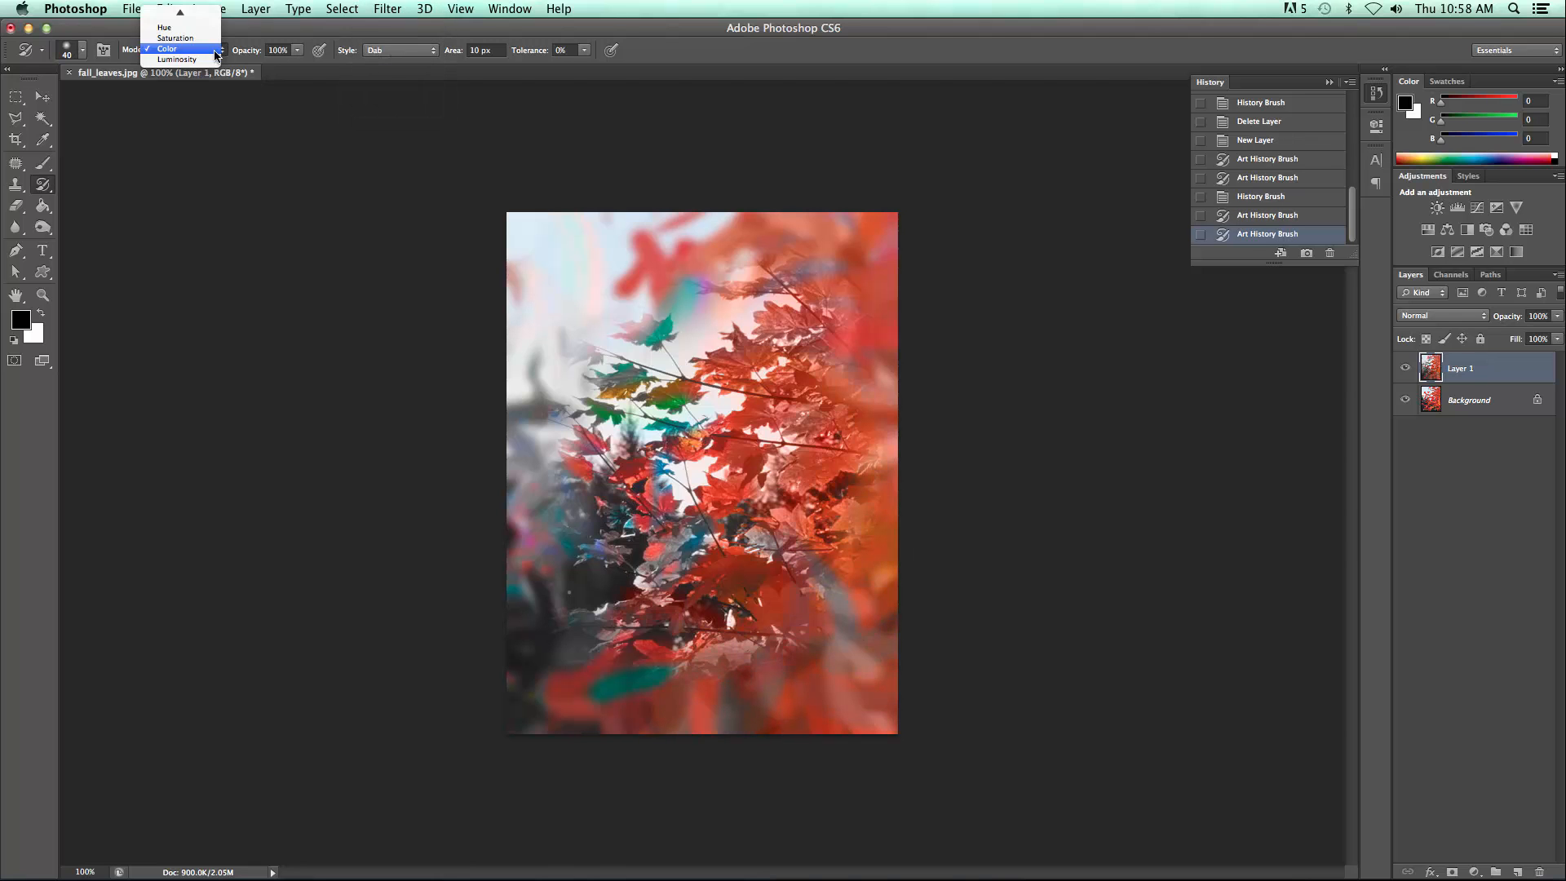
pyautogui.click(185, 40)
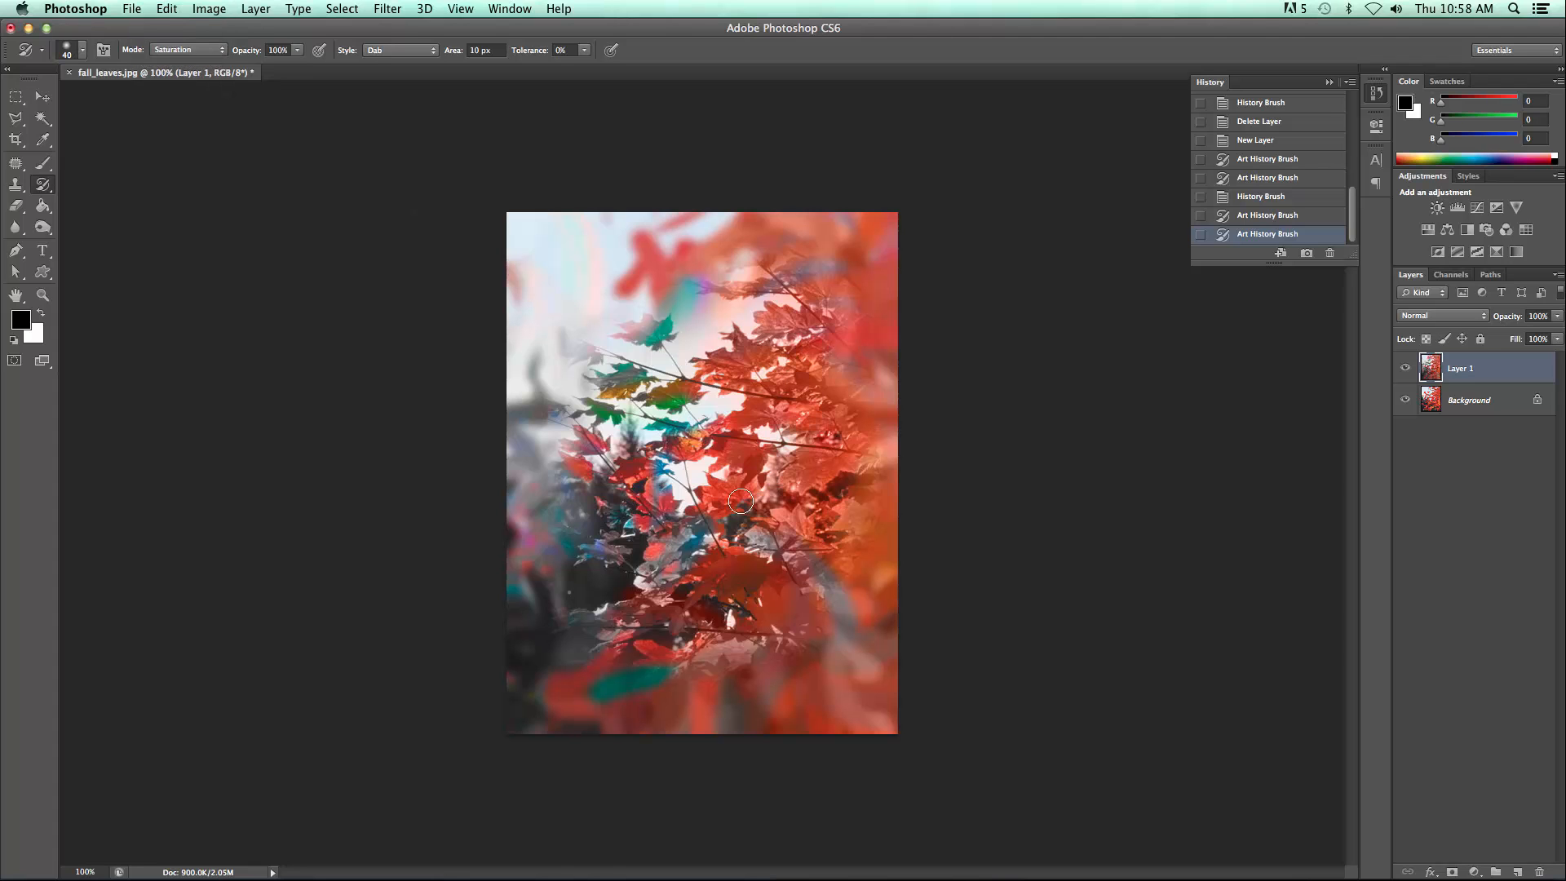
pyautogui.click(548, 409)
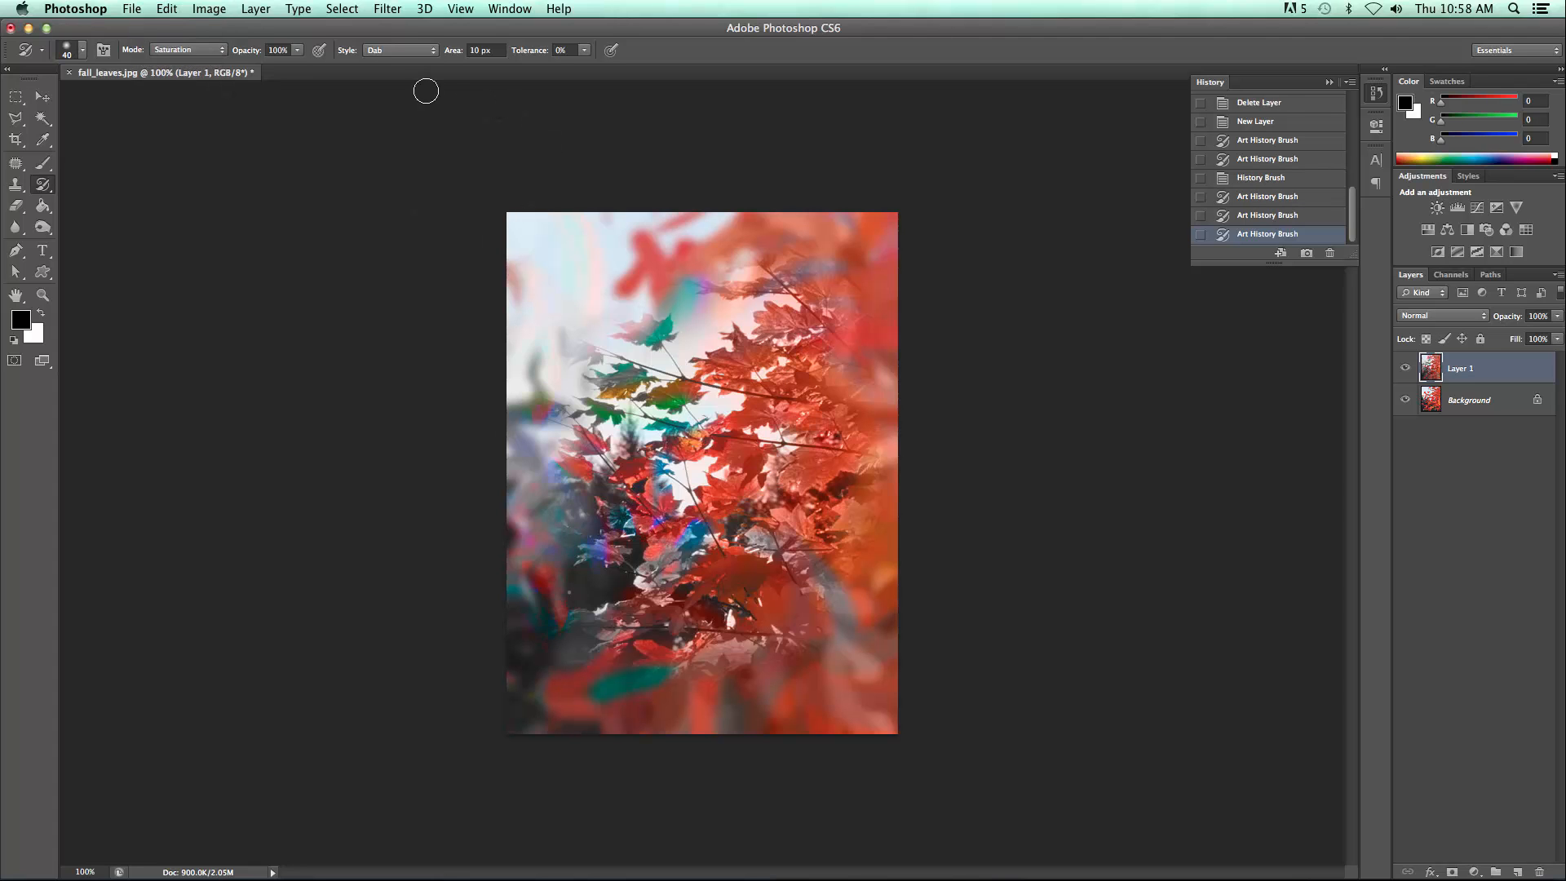
# Enlarge the Art History Brush to 125 px and paint more Saturation dabs around the photo.
pyautogui.press(']')
pyautogui.press(']')
pyautogui.press(']')
pyautogui.press(']')
pyautogui.press(']')
pyautogui.moveTo(585, 270)
pyautogui.mouseDown()
pyautogui.moveTo(809, 296)
pyautogui.moveTo(800, 249)
pyautogui.moveTo(817, 274)
pyautogui.moveTo(849, 597)
pyautogui.moveTo(784, 644)
pyautogui.moveTo(685, 673)
pyautogui.moveTo(880, 694)
pyautogui.moveTo(507, 726)
pyautogui.mouseUp()
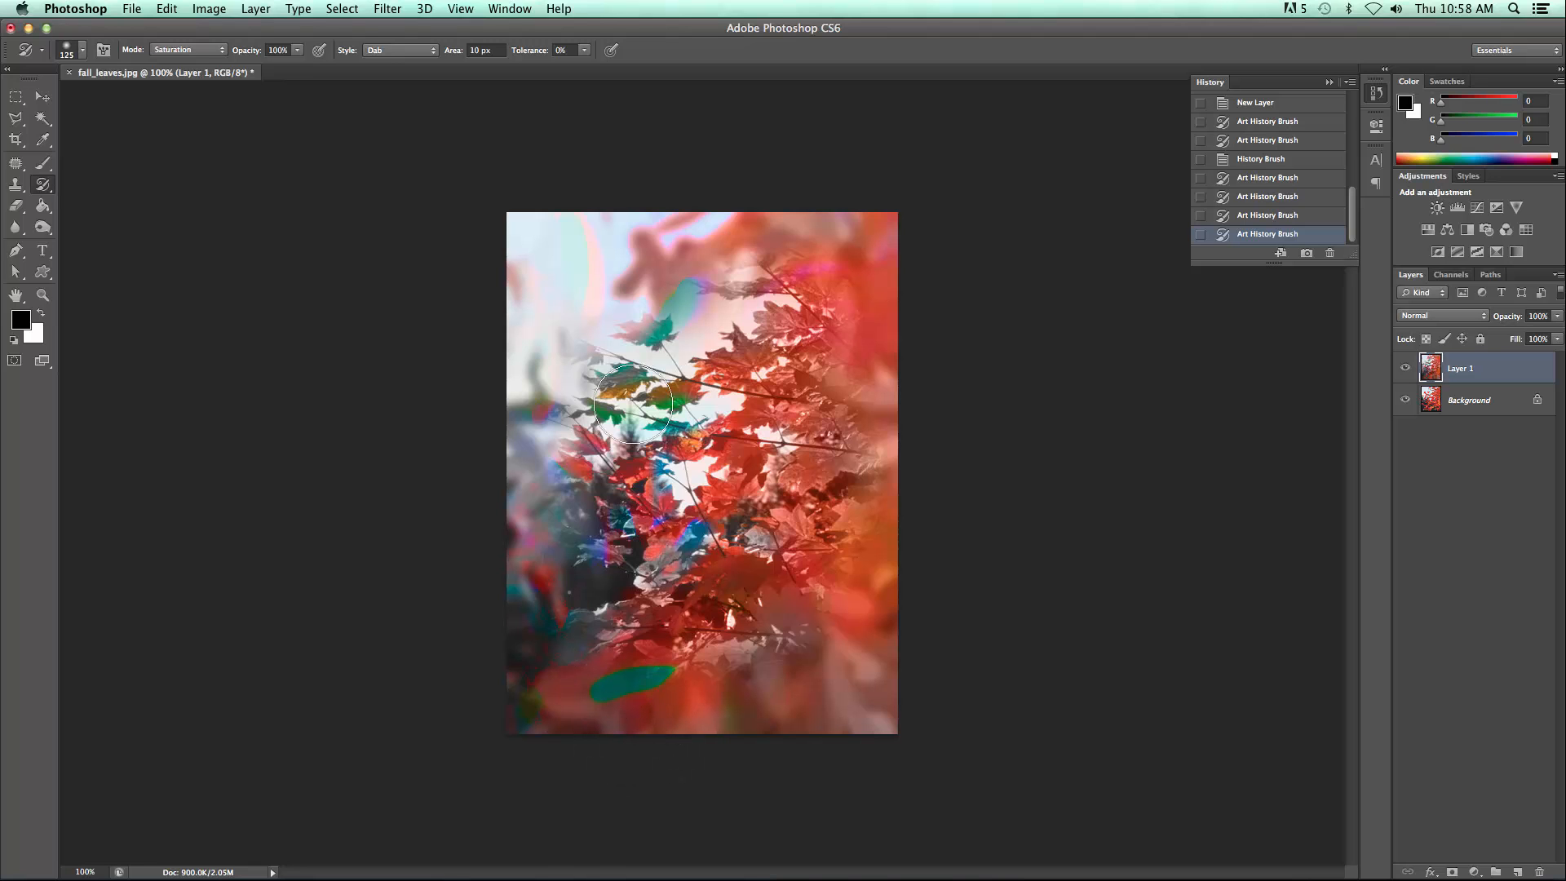
# Paint dabs in Darken mode over the photo's upper right and in Lighten mode around its top, right and bottom edges.
pyautogui.click(219, 53)
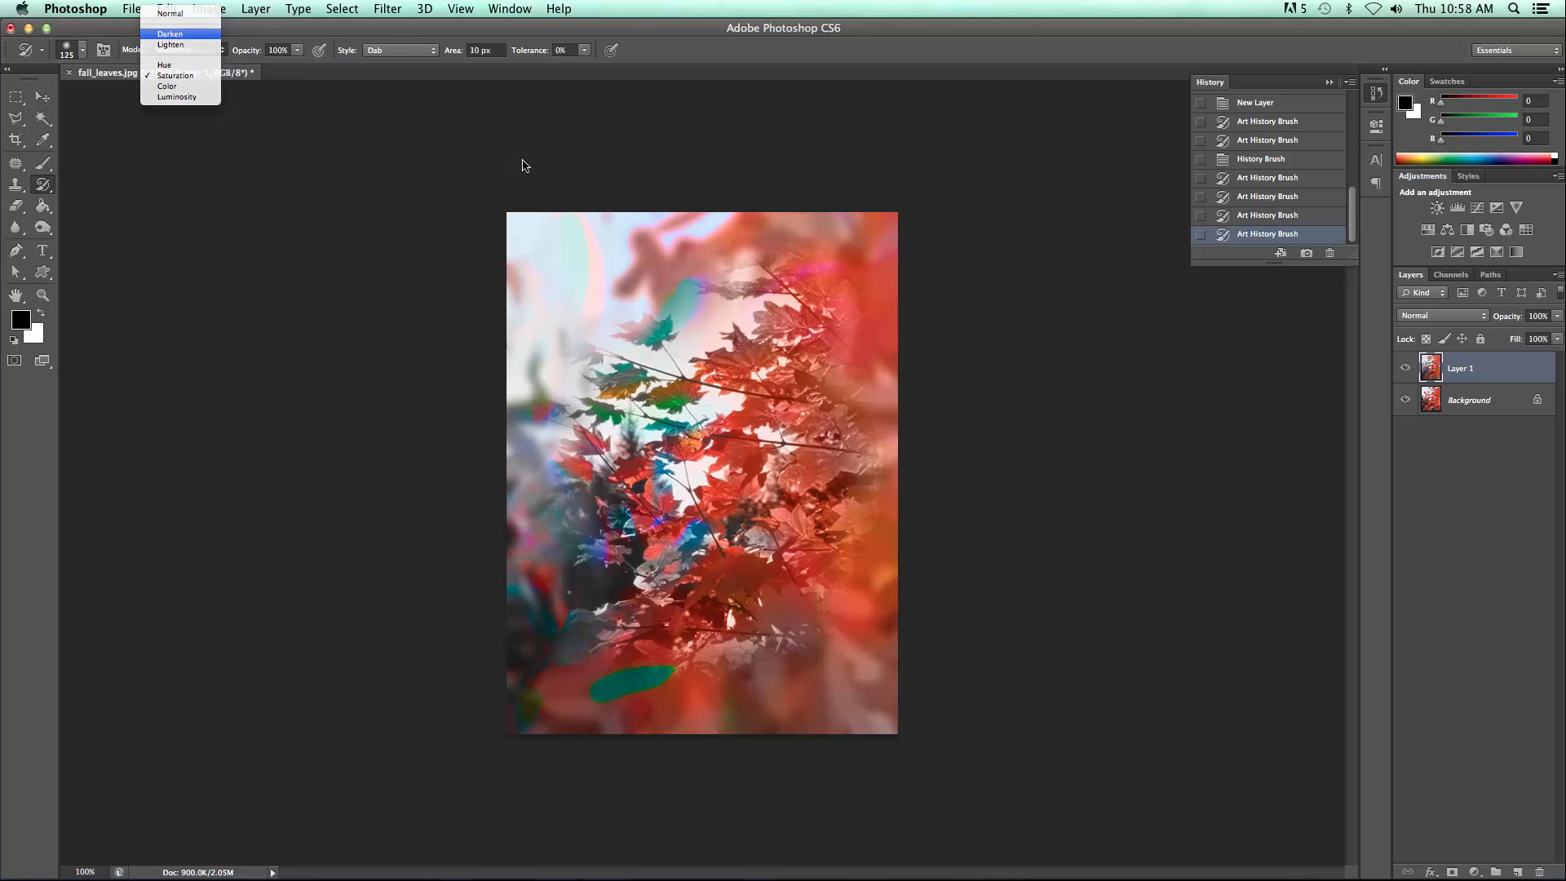
pyautogui.moveTo(647, 193)
pyautogui.mouseDown()
pyautogui.moveTo(837, 255)
pyautogui.moveTo(849, 332)
pyautogui.mouseUp()
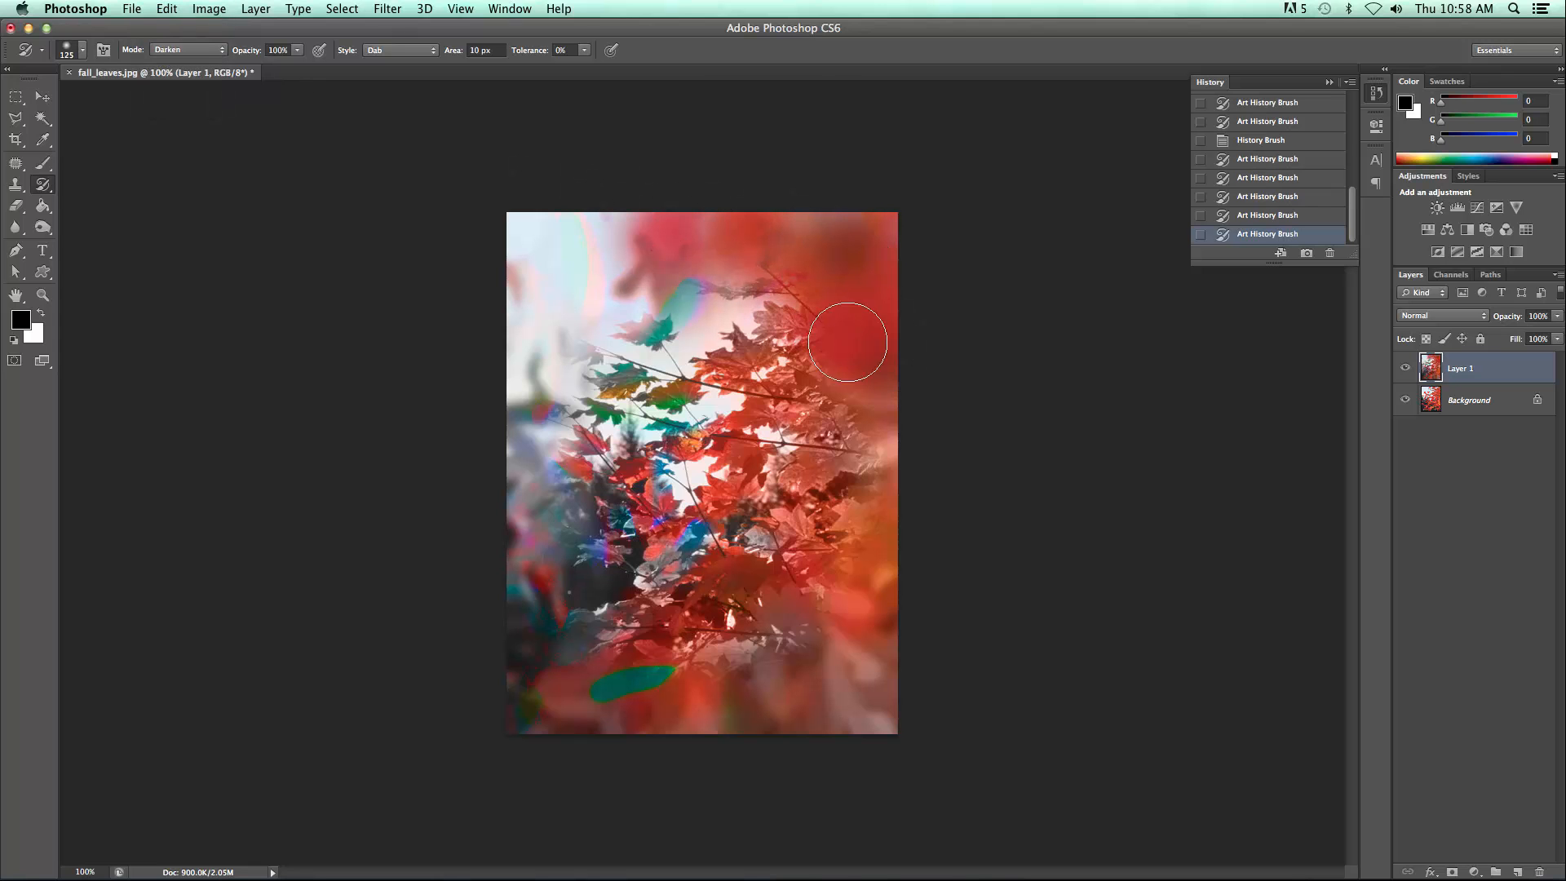
pyautogui.click(195, 51)
pyautogui.click(175, 65)
pyautogui.moveTo(655, 218)
pyautogui.mouseDown()
pyautogui.moveTo(832, 318)
pyautogui.moveTo(855, 464)
pyautogui.moveTo(851, 571)
pyautogui.moveTo(591, 668)
pyautogui.moveTo(556, 667)
pyautogui.mouseUp()
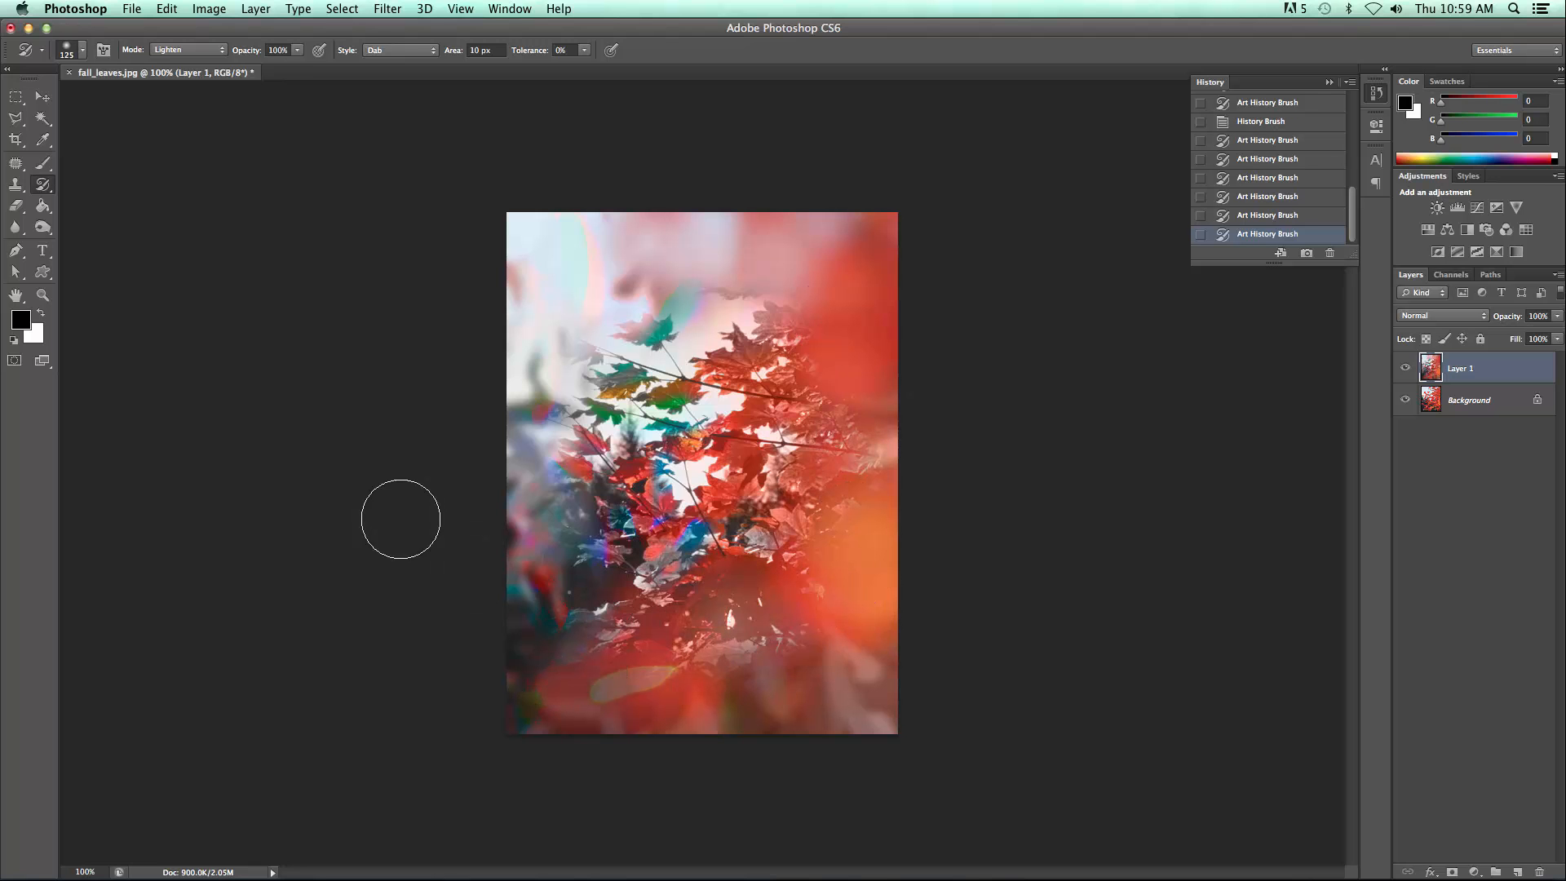
# Restore the original leaves across the photo's centre and lower middle with the 175 px History Brush.
pyautogui.hotkey('shift', 'y')
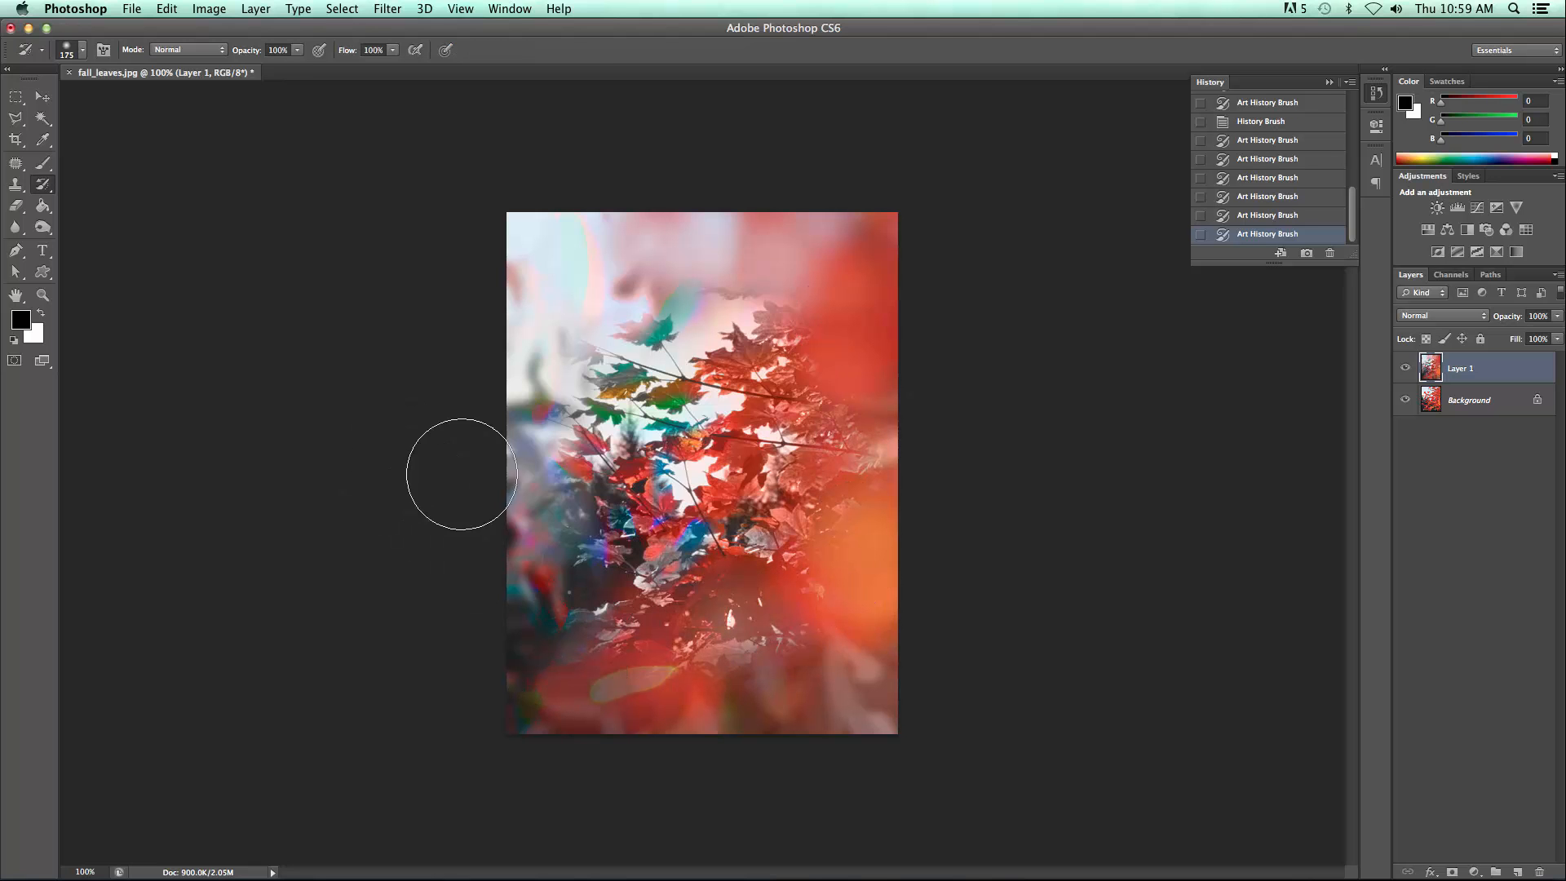
pyautogui.moveTo(768, 487)
pyautogui.mouseDown()
pyautogui.moveTo(680, 550)
pyautogui.moveTo(626, 508)
pyautogui.moveTo(702, 426)
pyautogui.moveTo(637, 435)
pyautogui.moveTo(641, 409)
pyautogui.moveTo(792, 341)
pyautogui.moveTo(812, 376)
pyautogui.moveTo(768, 544)
pyautogui.moveTo(681, 593)
pyautogui.moveTo(620, 611)
pyautogui.mouseUp()
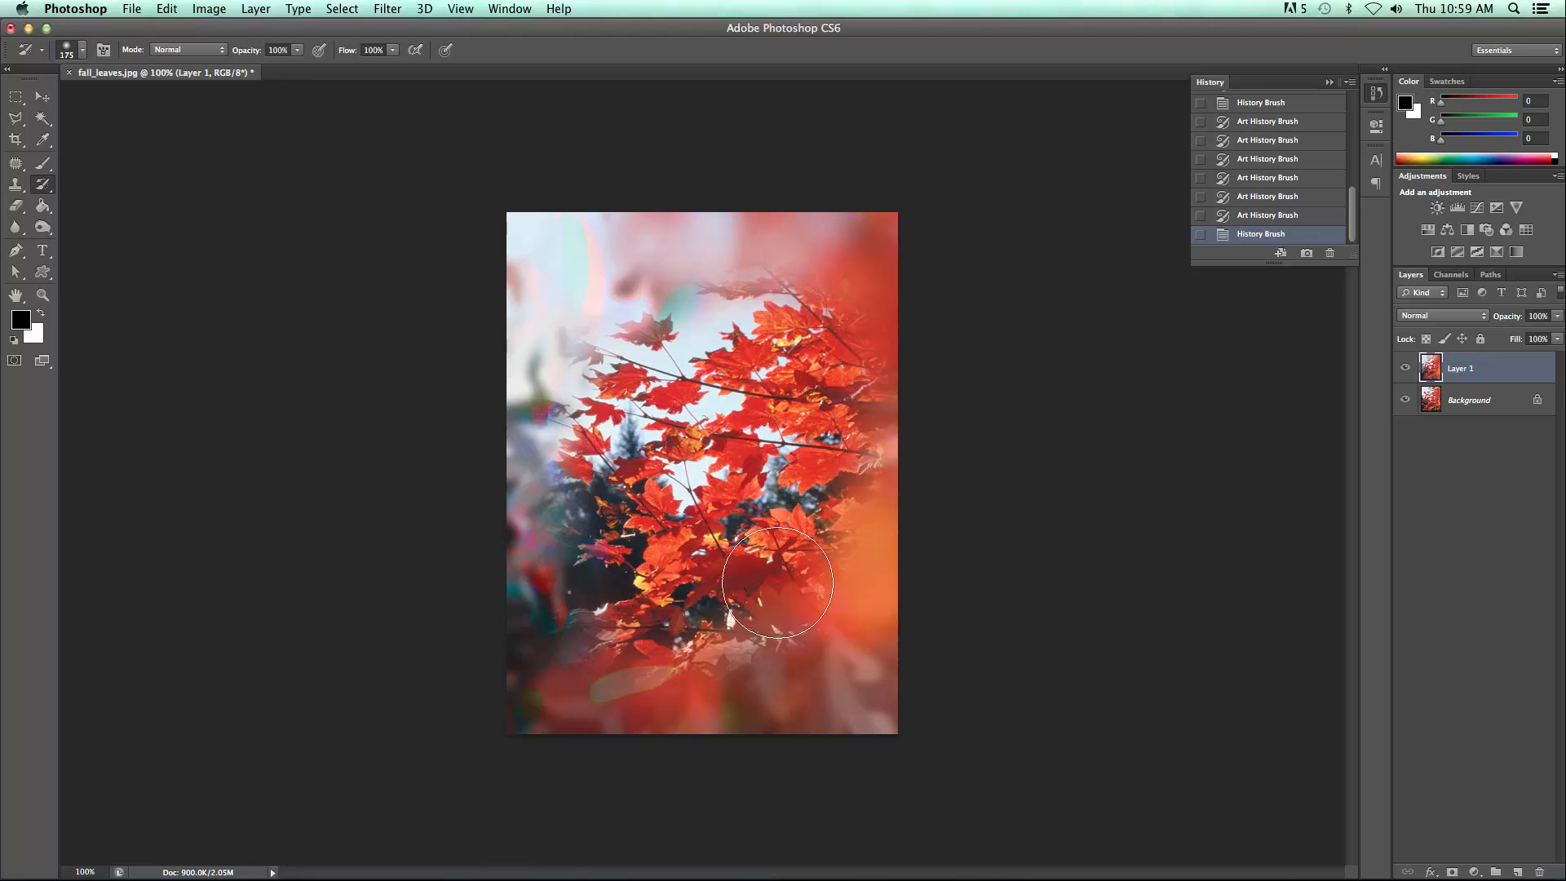
pyautogui.moveTo(777, 583)
pyautogui.mouseDown()
pyautogui.moveTo(777, 544)
pyautogui.moveTo(732, 597)
pyautogui.moveTo(624, 644)
pyautogui.mouseUp()
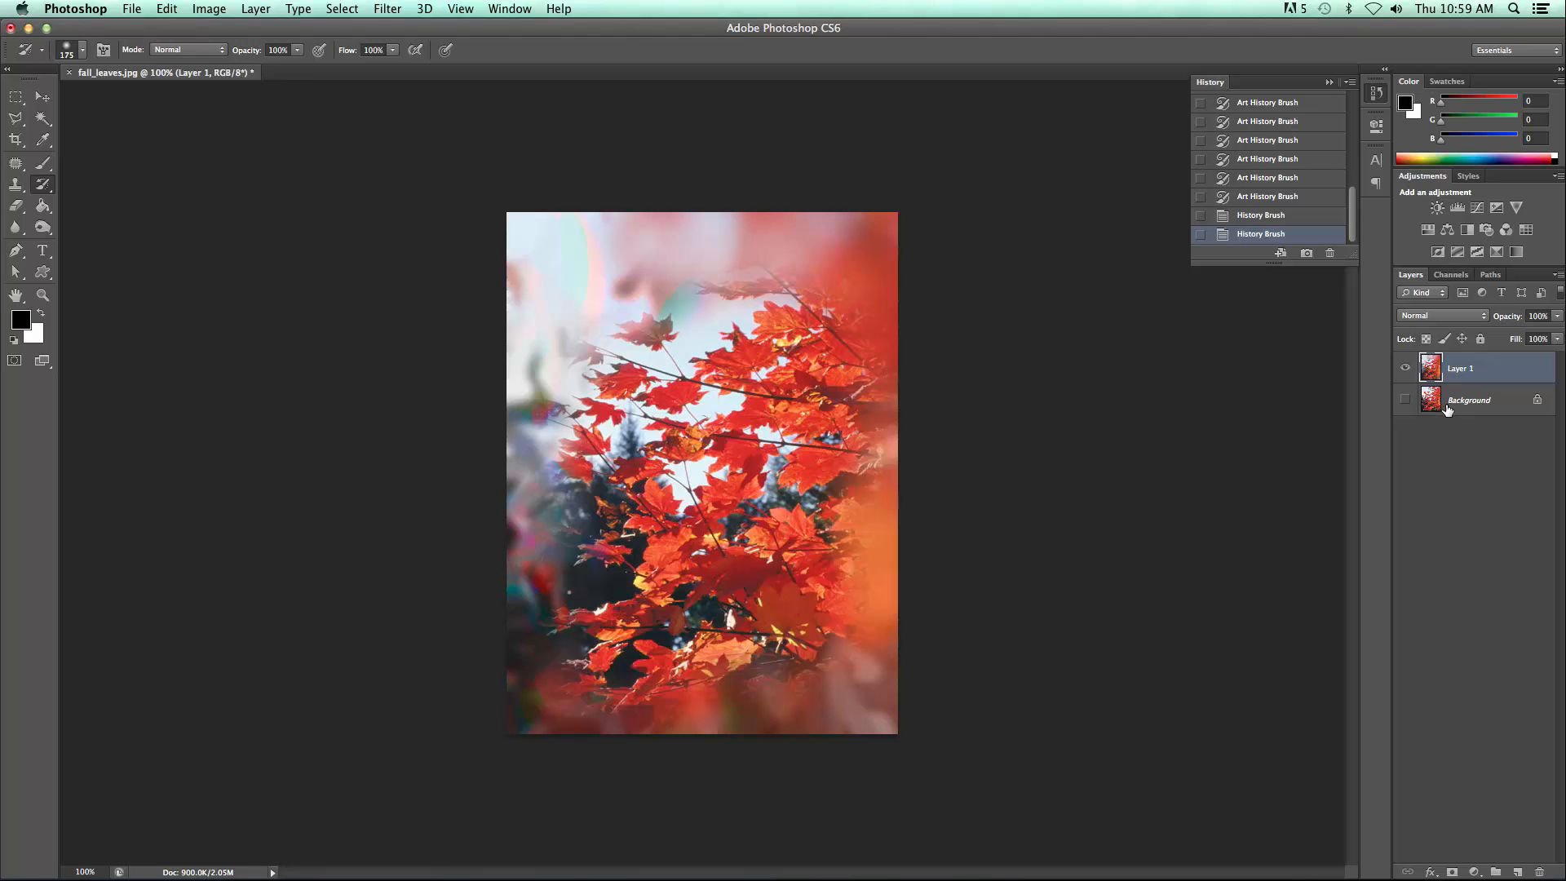
# Toggle the visibility of Layer 1 and the Background to compare the painted version with the original photo.
pyautogui.click(1404, 368)
pyautogui.click(1405, 368)
pyautogui.click(1405, 369)
pyautogui.click(1404, 369)
pyautogui.click(1405, 369)
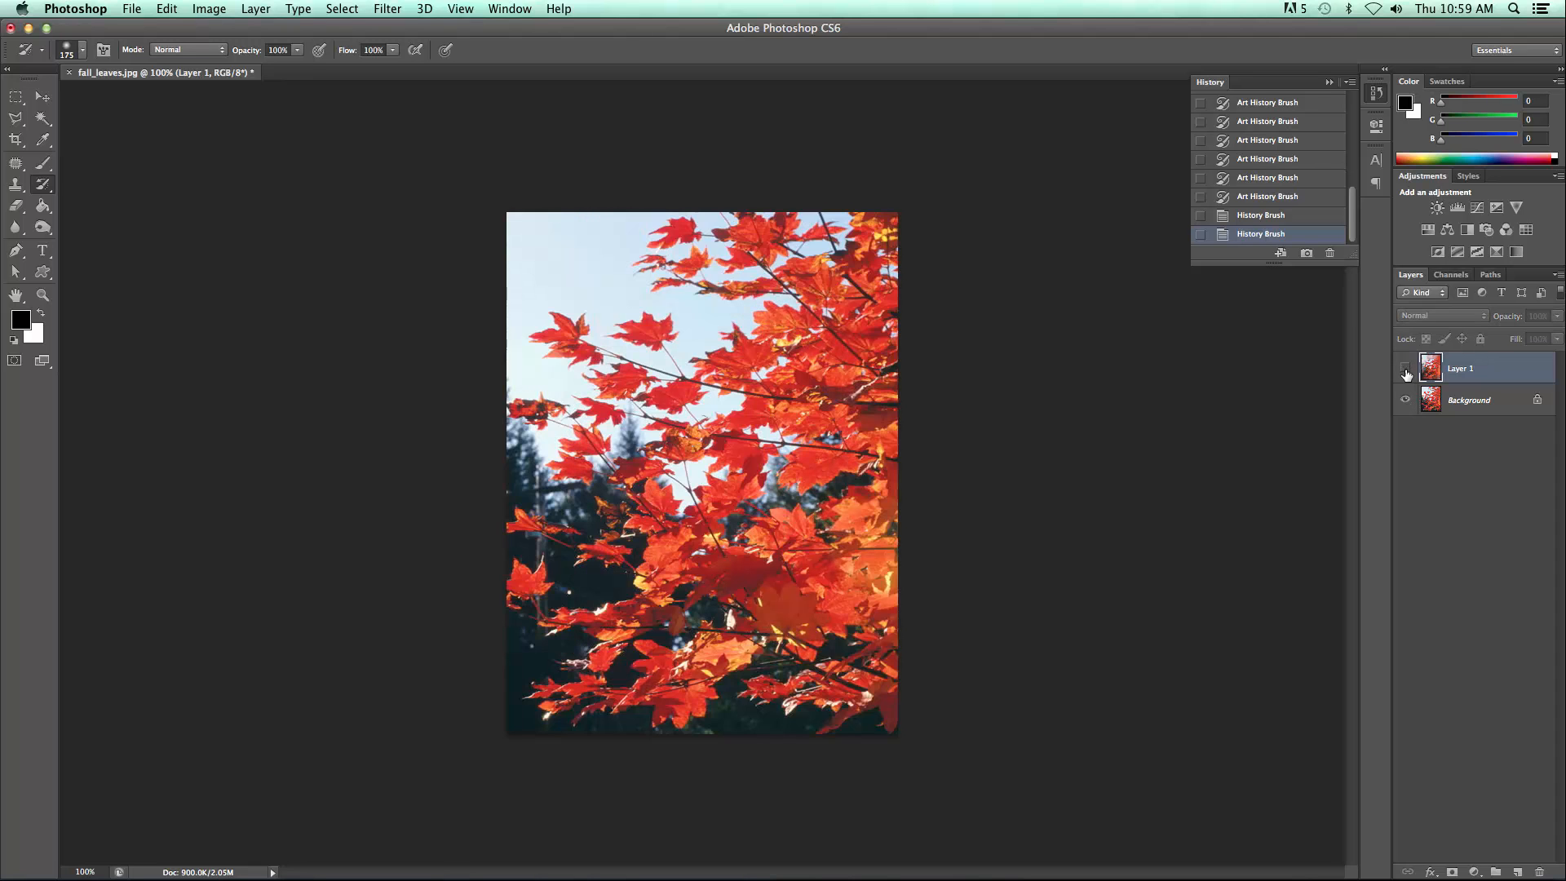
pyautogui.click(1405, 369)
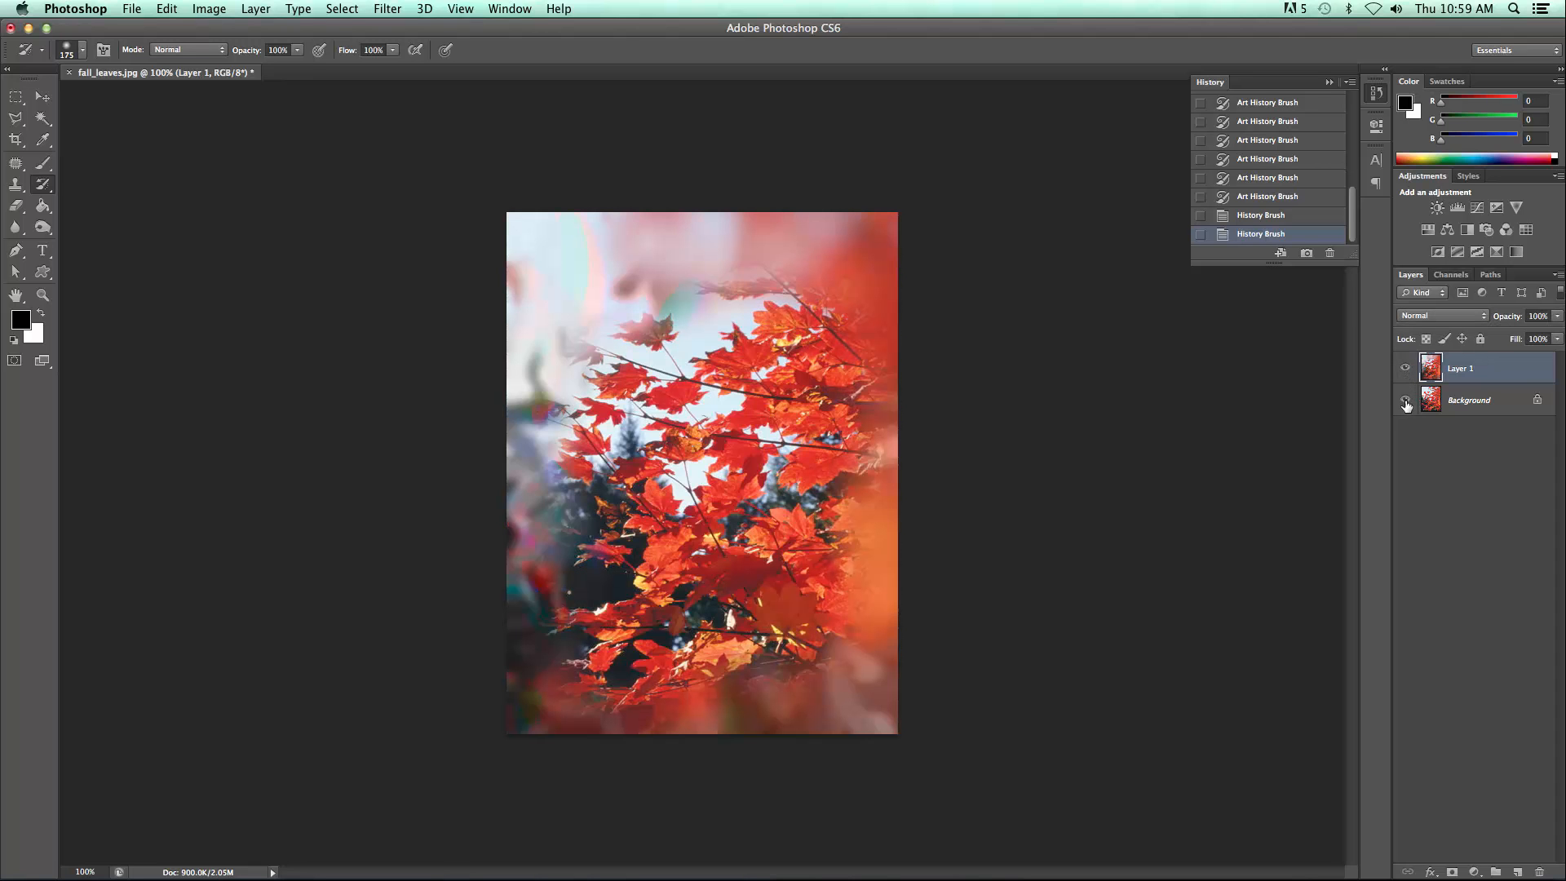
pyautogui.click(1404, 399)
# Extend the canvas to about 15.4 by 10.5 in with the Crop tool and move Layer 1 to the right of the original.
pyautogui.press('c')
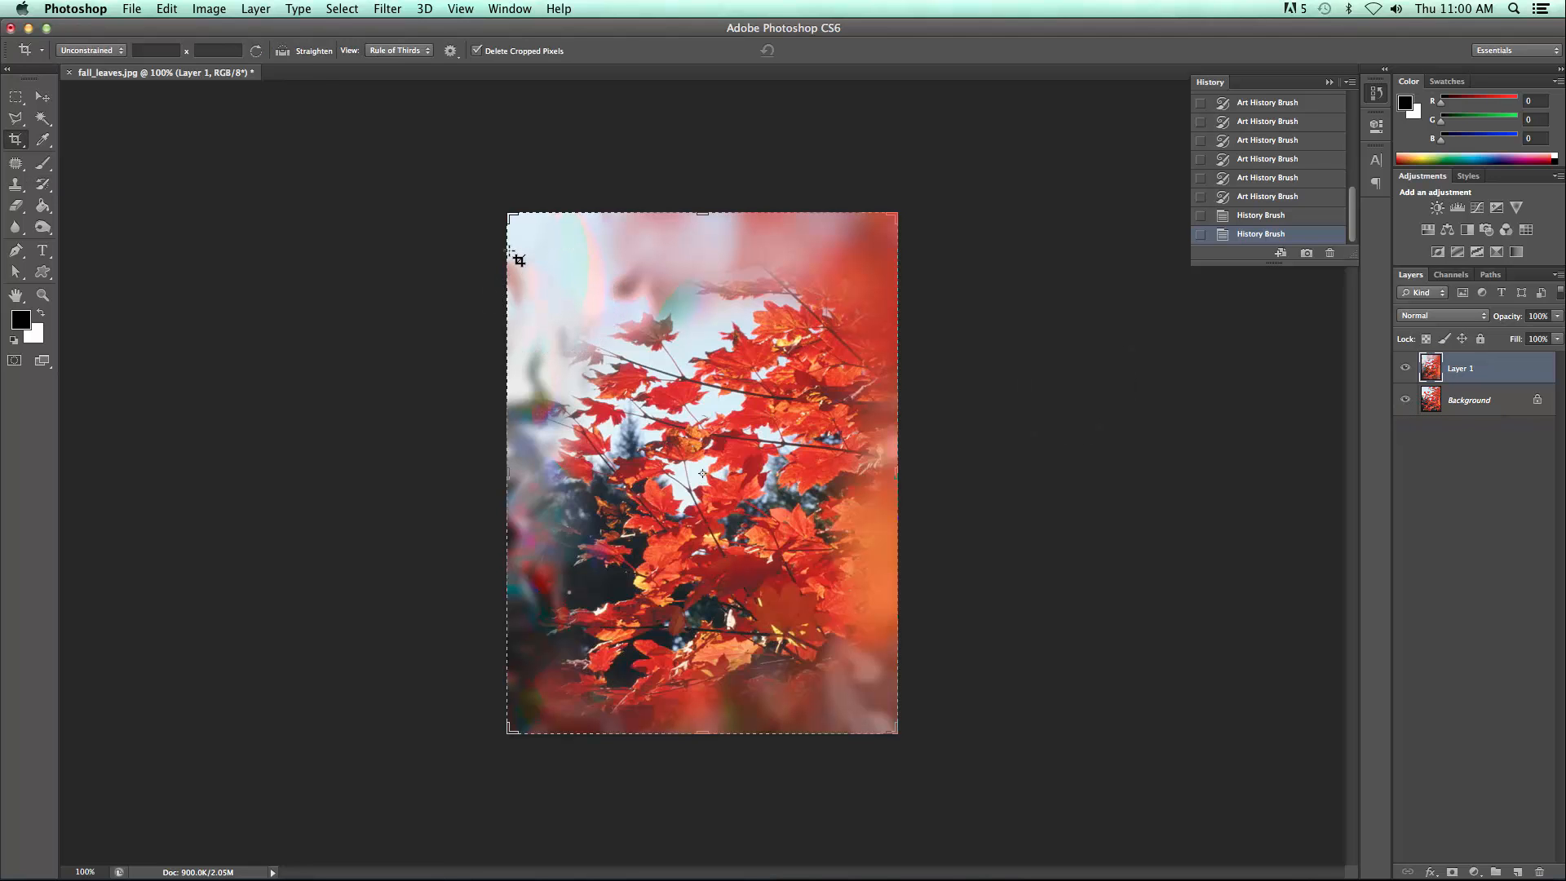
pyautogui.moveTo(510, 215); pyautogui.dragTo(487, 199)
pyautogui.moveTo(915, 744); pyautogui.dragTo(1155, 776)
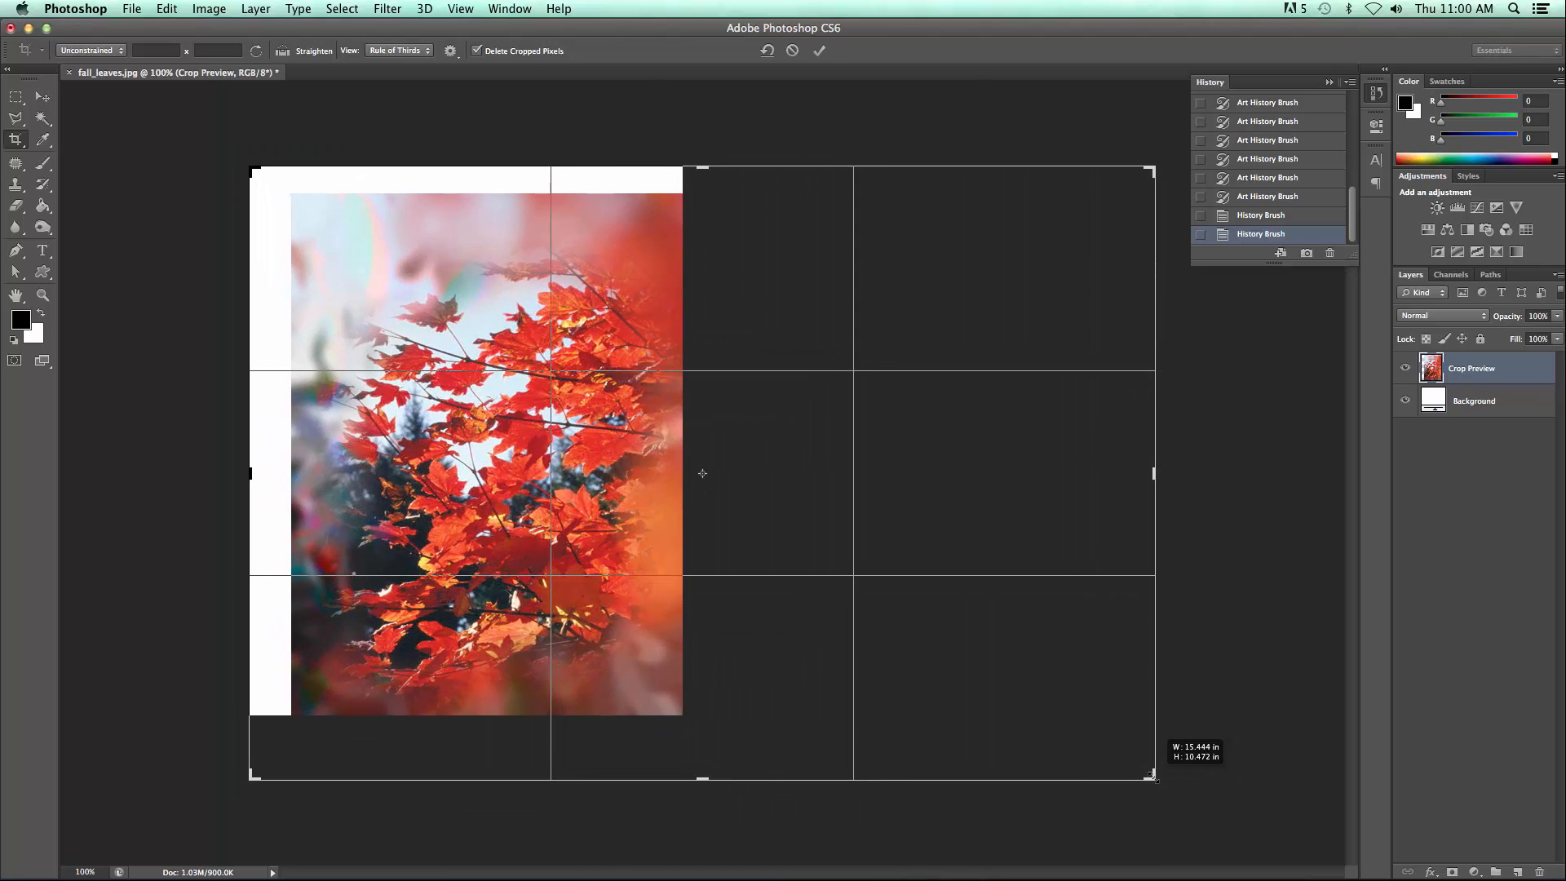
pyautogui.click(821, 51)
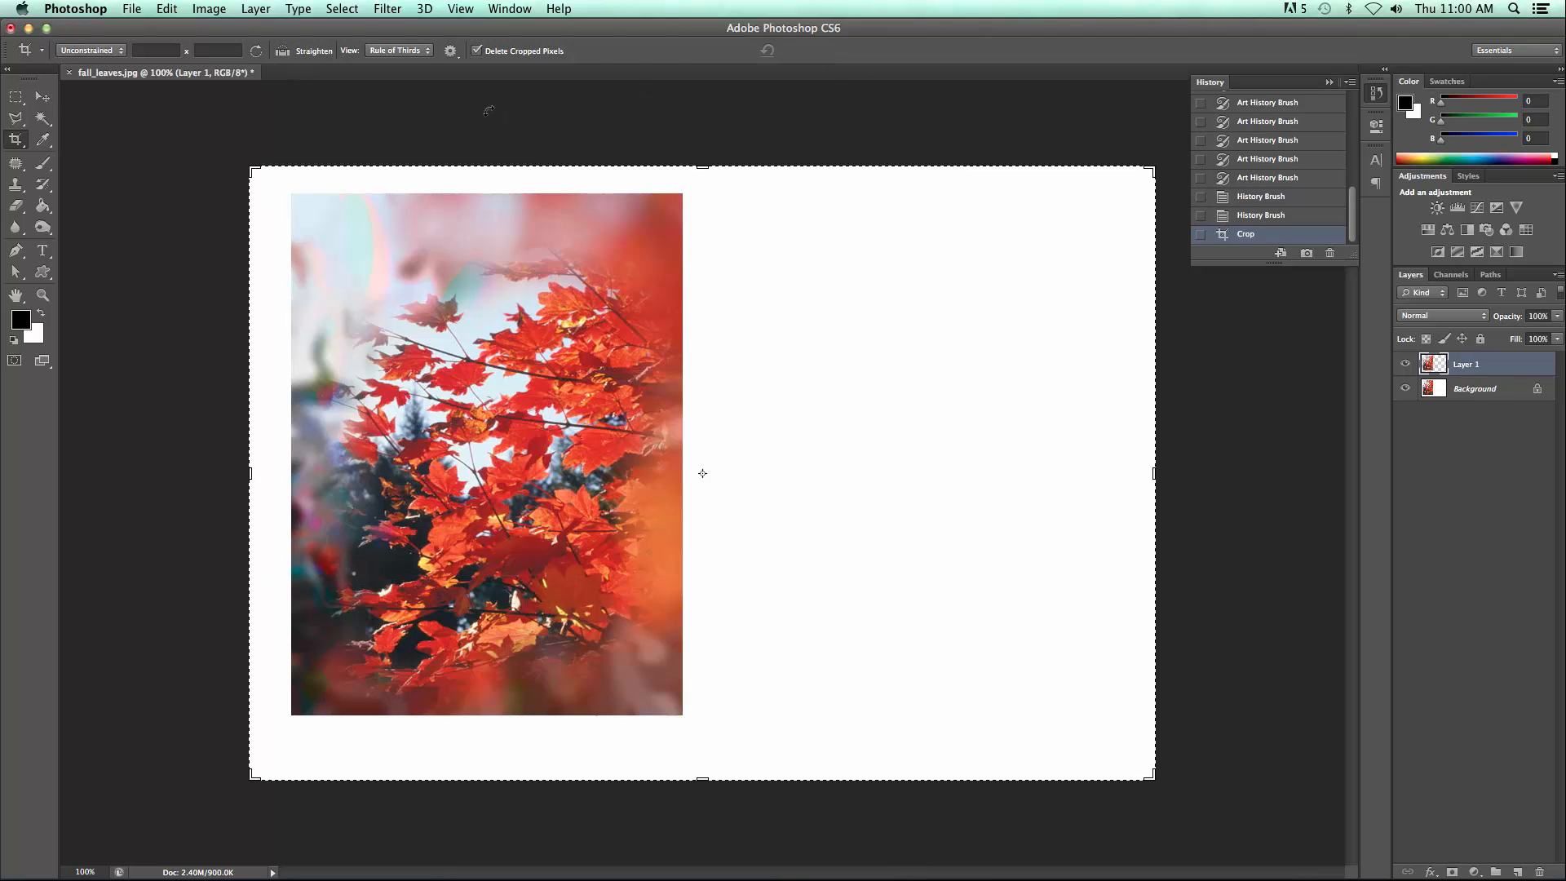
pyautogui.click(43, 96)
pyautogui.moveTo(459, 555); pyautogui.dragTo(887, 554)
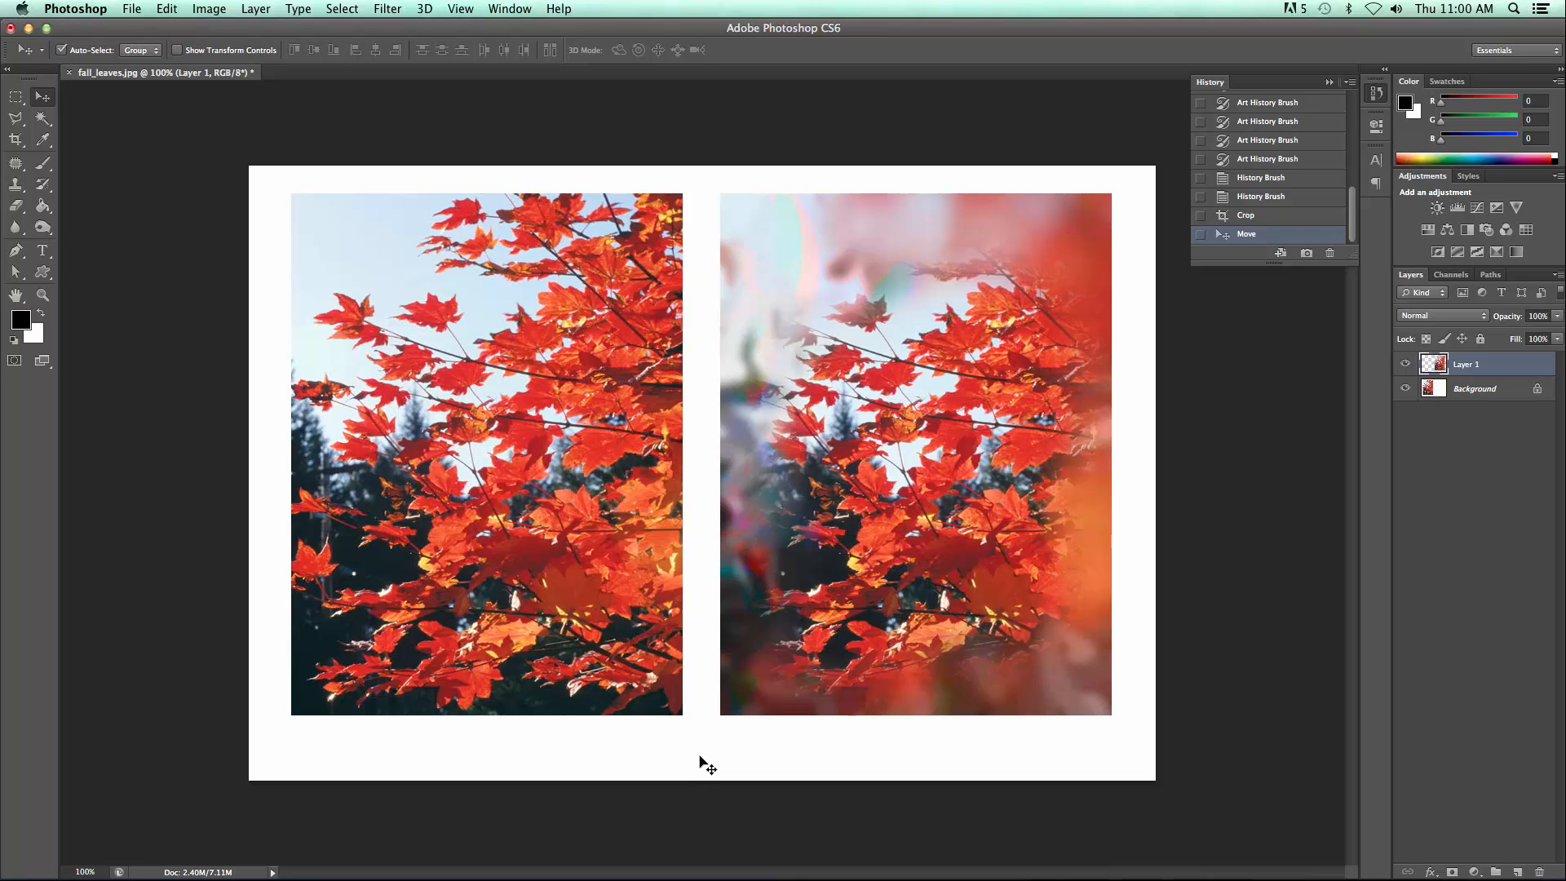
pyautogui.moveTo(575, 871)
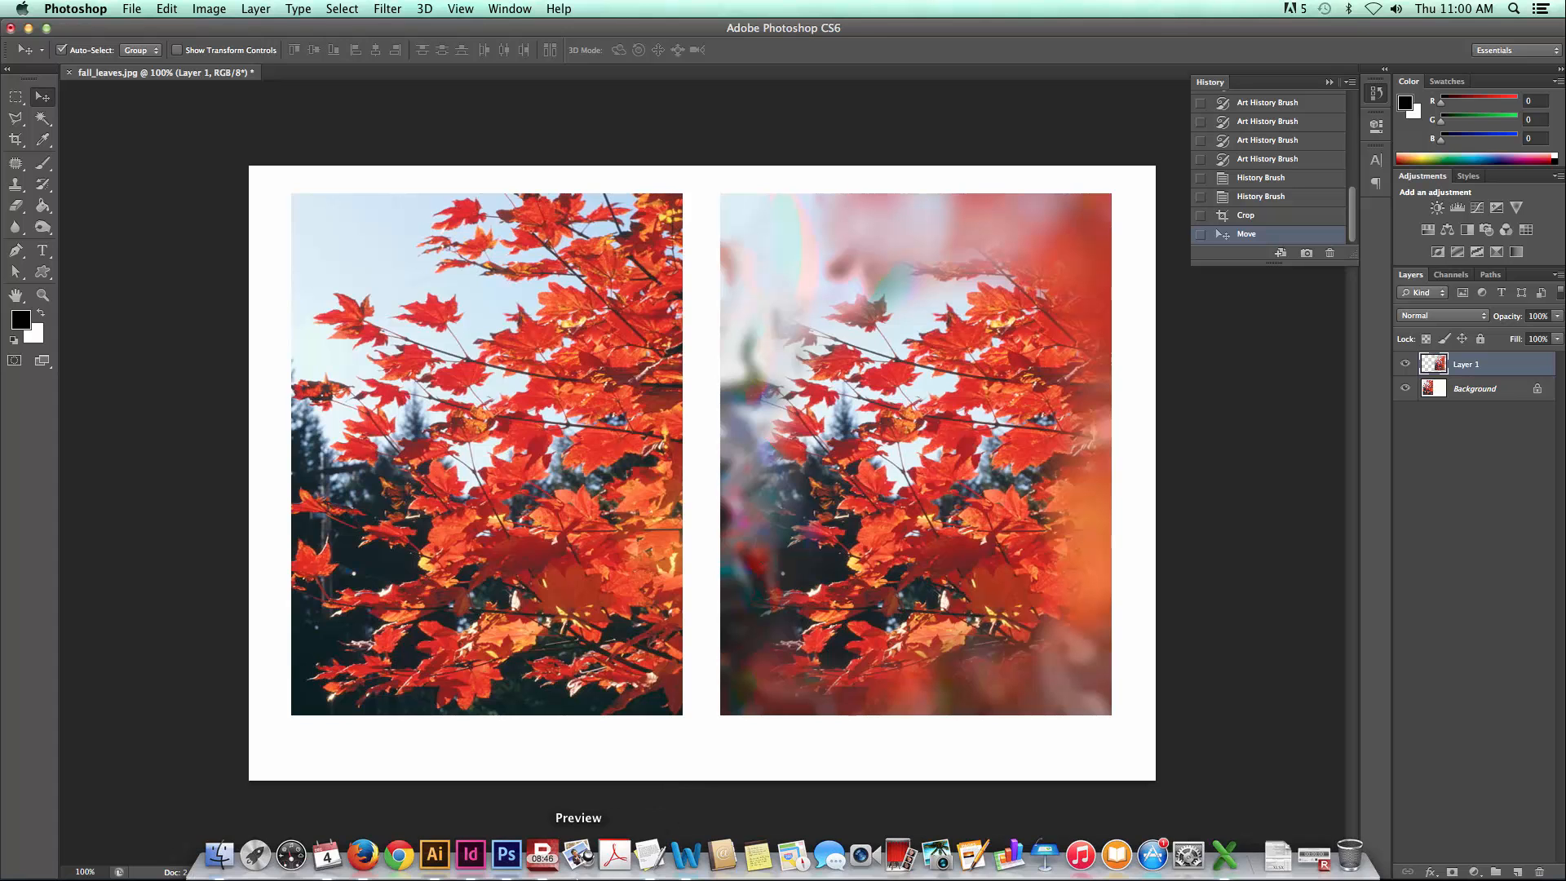
pyautogui.click(545, 857)
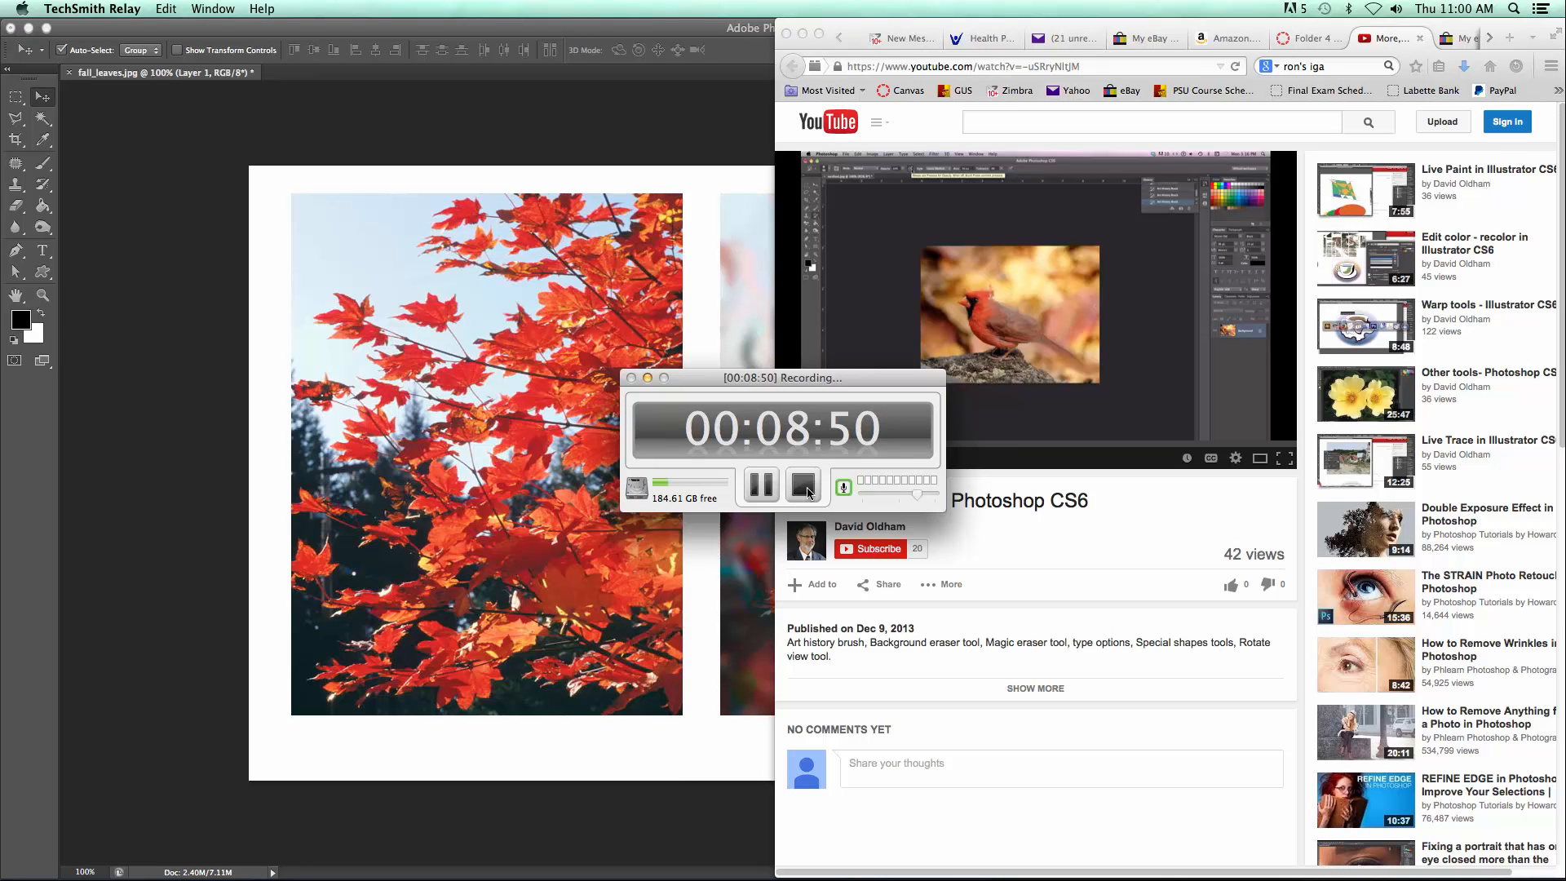